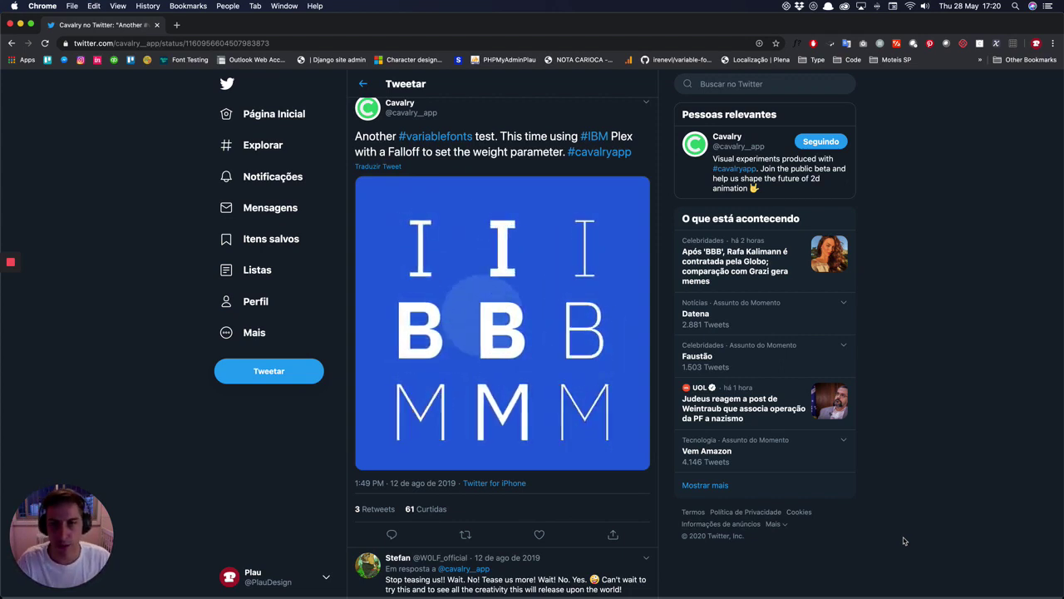
Switch to Cavalry and set the Tutorial composition's playback range to run from frame 0 to about frame 100
{"action": "key", "text": "super+Tab"}
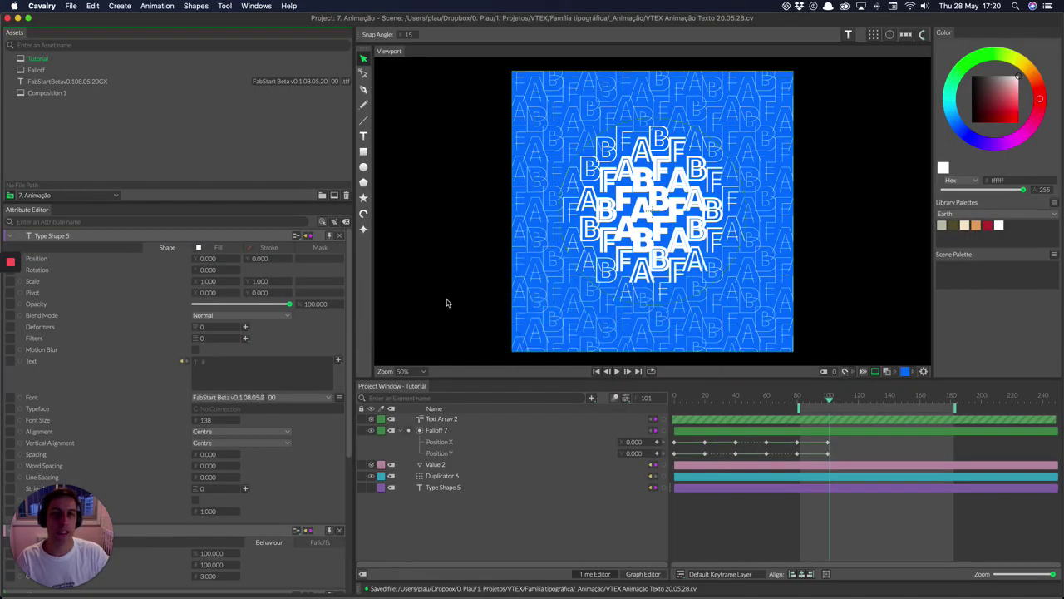
{"action": "left_click_drag", "start_coordinate": [905, 407], "coordinate": [827, 409]}
{"action": "left_click_drag", "start_coordinate": [697, 409], "coordinate": [673, 407]}
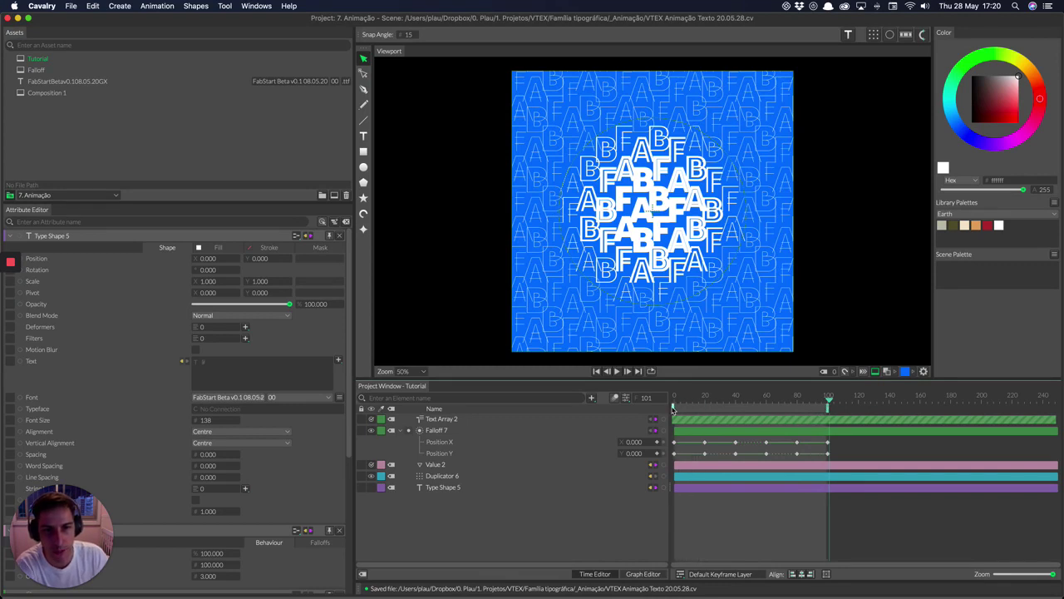
Switch to Finder and preview Tutorial B.gif from the Renders folder, then return to Cavalry
{"action": "key", "text": "super+Tab"}
{"action": "key", "text": "super+Tab"}
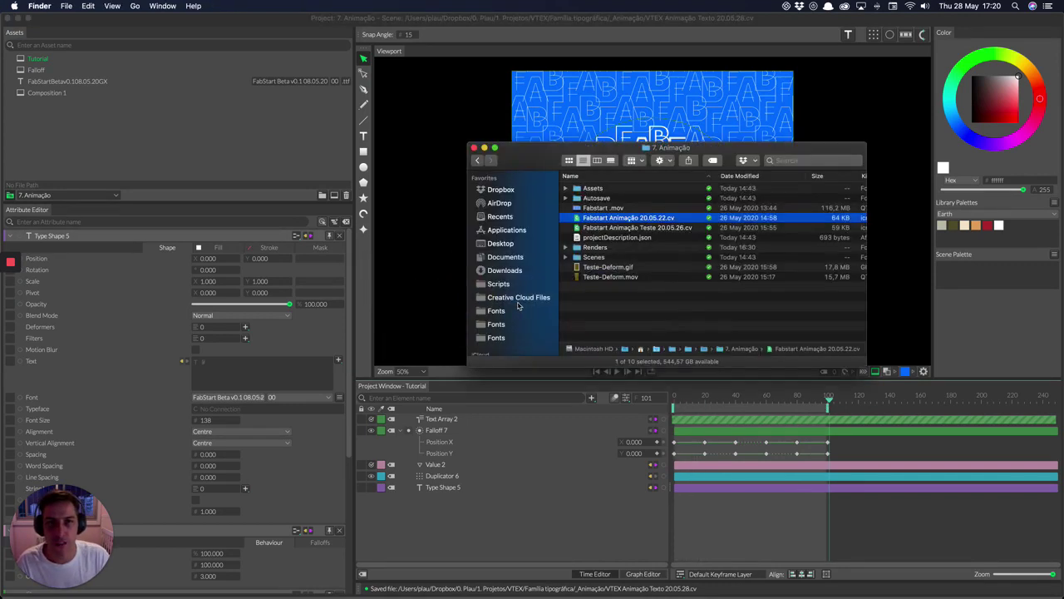
{"action": "double_click", "coordinate": [594, 248]}
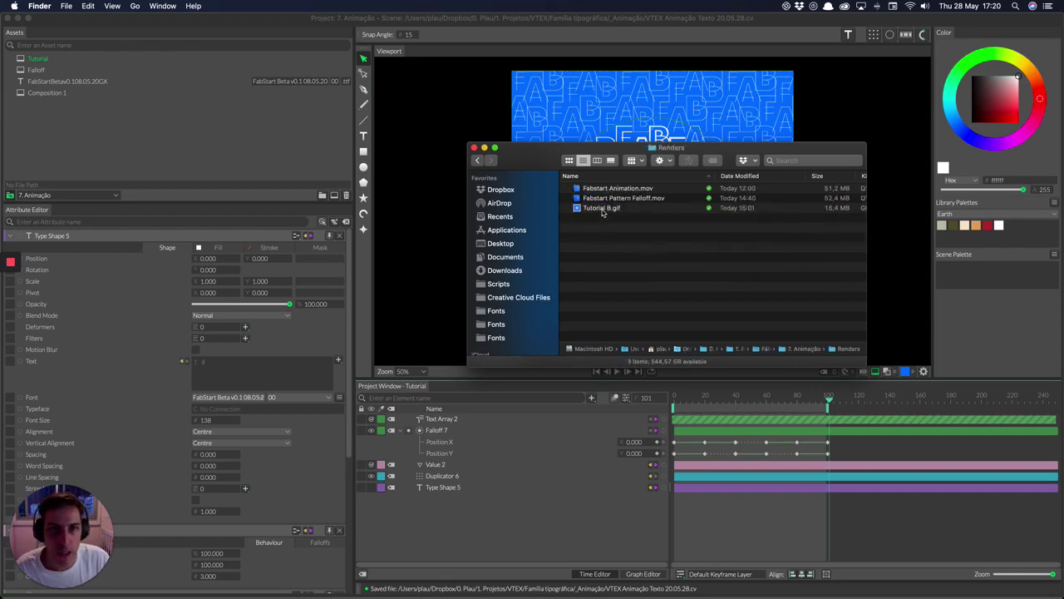
{"action": "left_click", "coordinate": [602, 209]}
{"action": "key", "text": "space"}
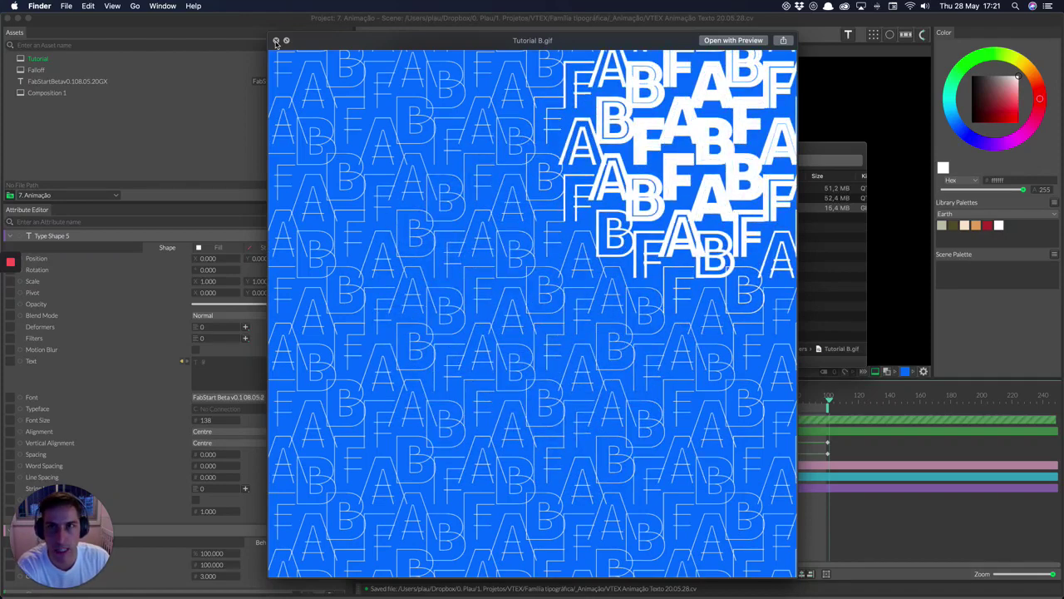
{"action": "left_click", "coordinate": [276, 41]}
{"action": "left_click", "coordinate": [428, 171]}
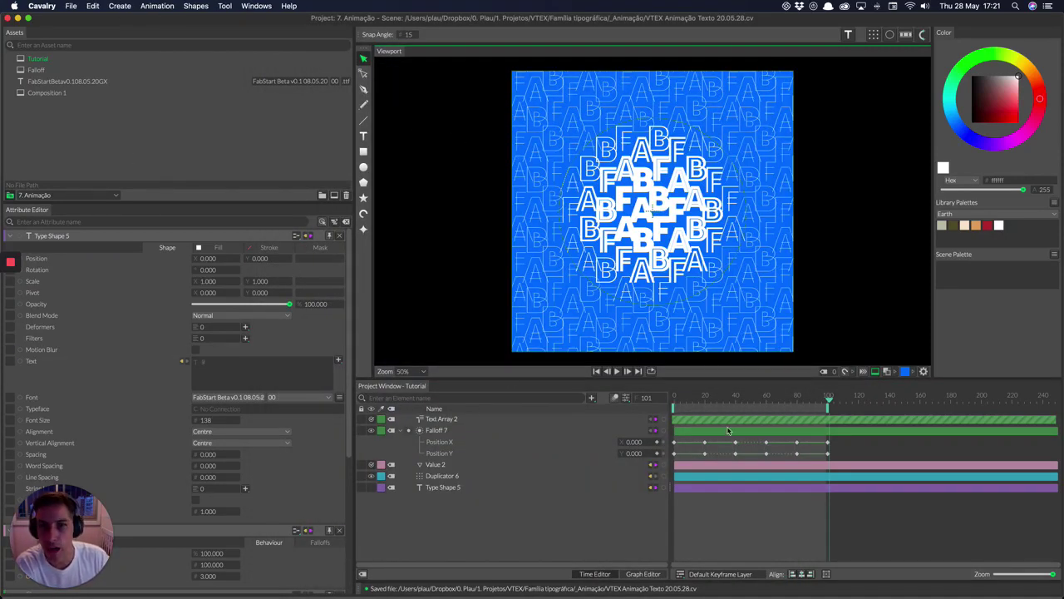
Copy the background colour's hex code from the Tutorial composition's settings and close the settings
{"action": "left_click", "coordinate": [912, 373]}
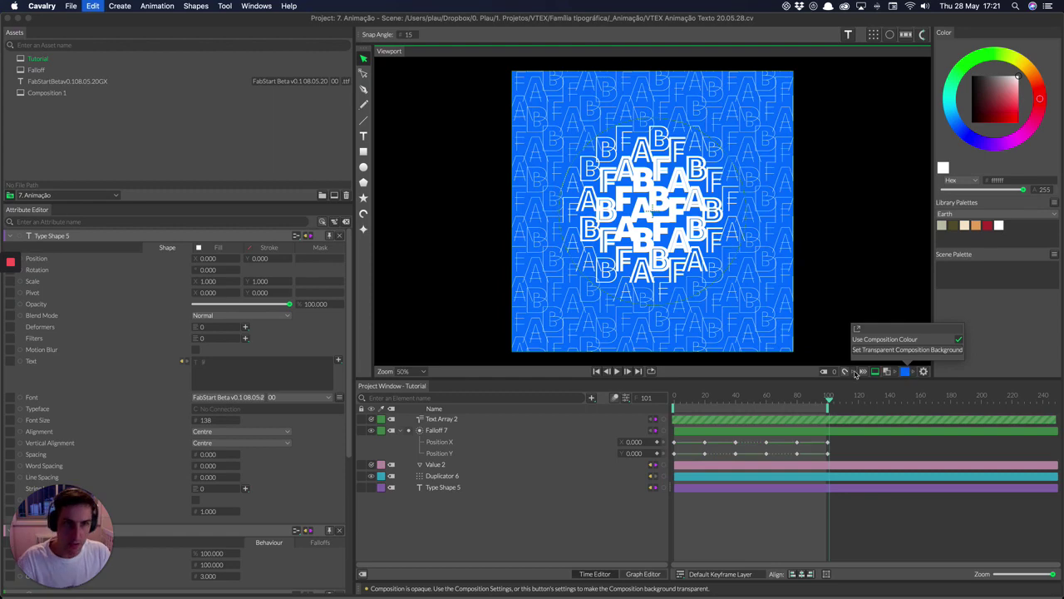
{"action": "left_click", "coordinate": [857, 328]}
{"action": "key", "text": "super+k"}
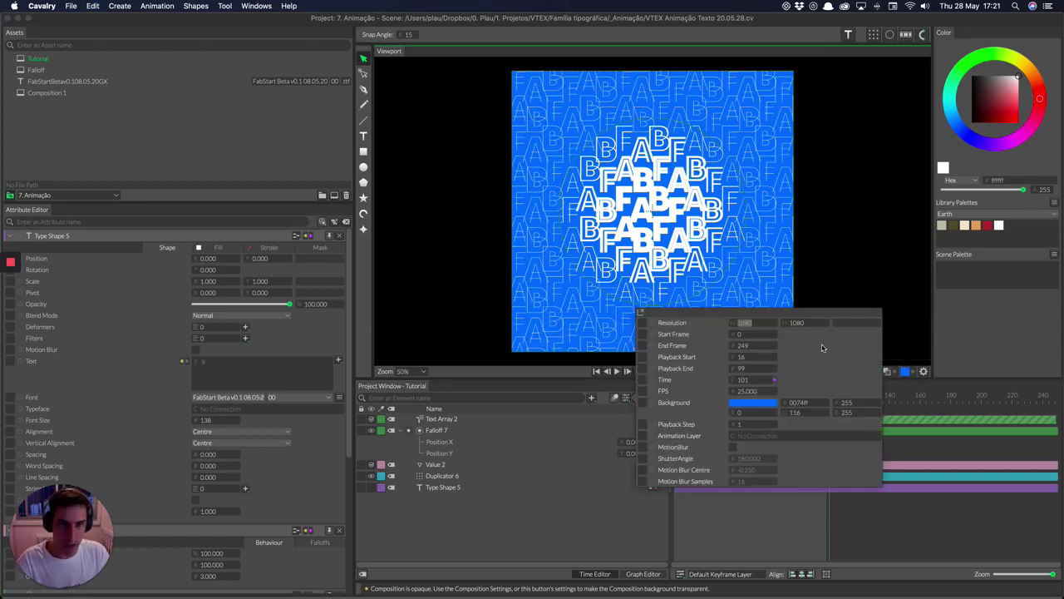
{"action": "left_click", "coordinate": [810, 403]}
{"action": "double_click", "coordinate": [810, 404]}
{"action": "key", "text": "super+c"}
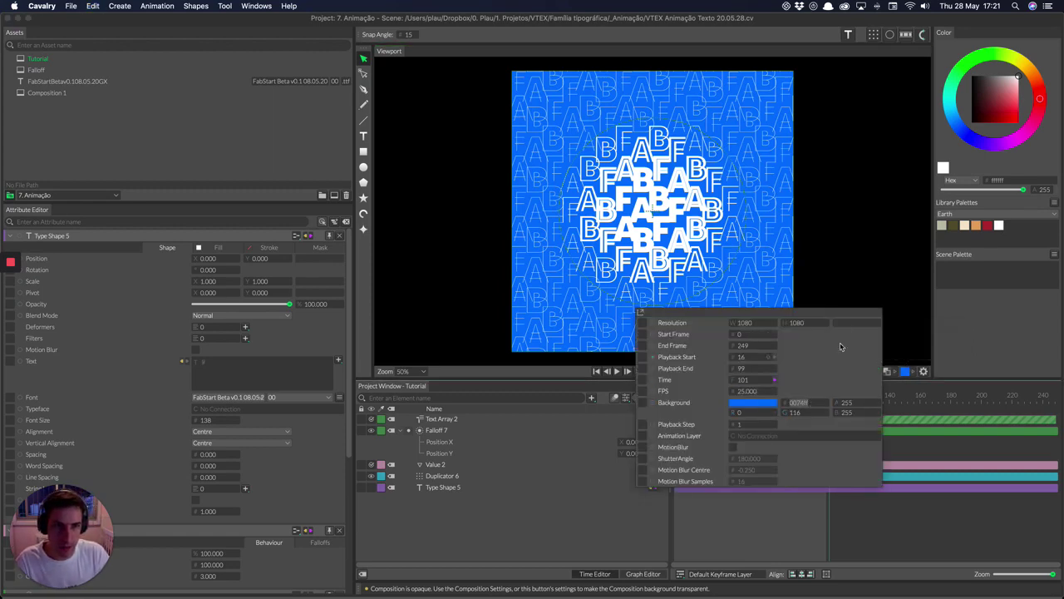
{"action": "left_click_drag", "start_coordinate": [713, 417], "coordinate": [718, 363]}
{"action": "left_click", "coordinate": [706, 356]}
{"action": "left_click", "coordinate": [719, 356]}
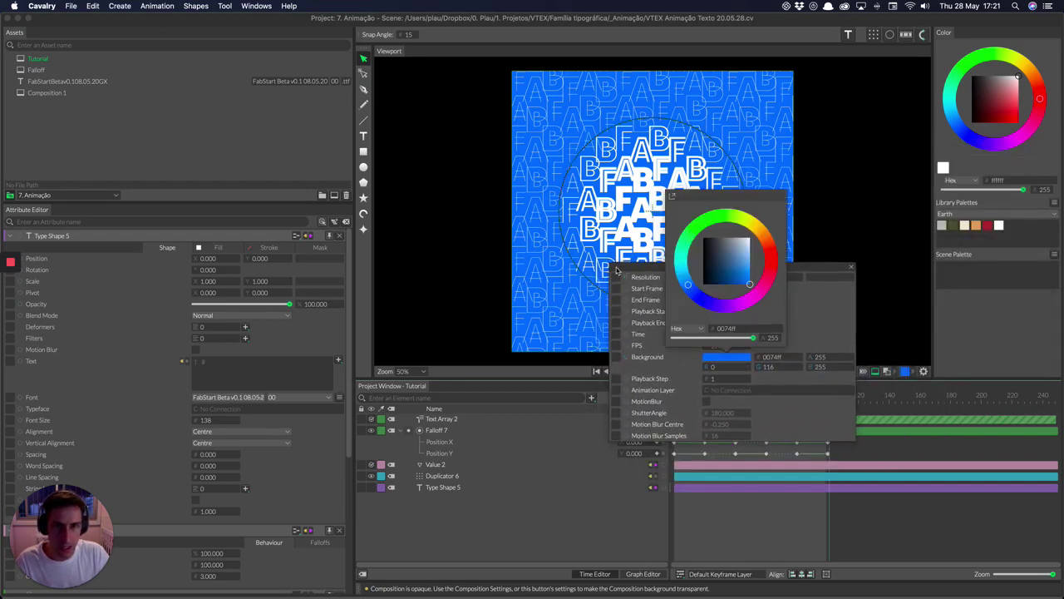
{"action": "left_click", "coordinate": [850, 267]}
{"action": "left_click", "coordinate": [850, 267]}
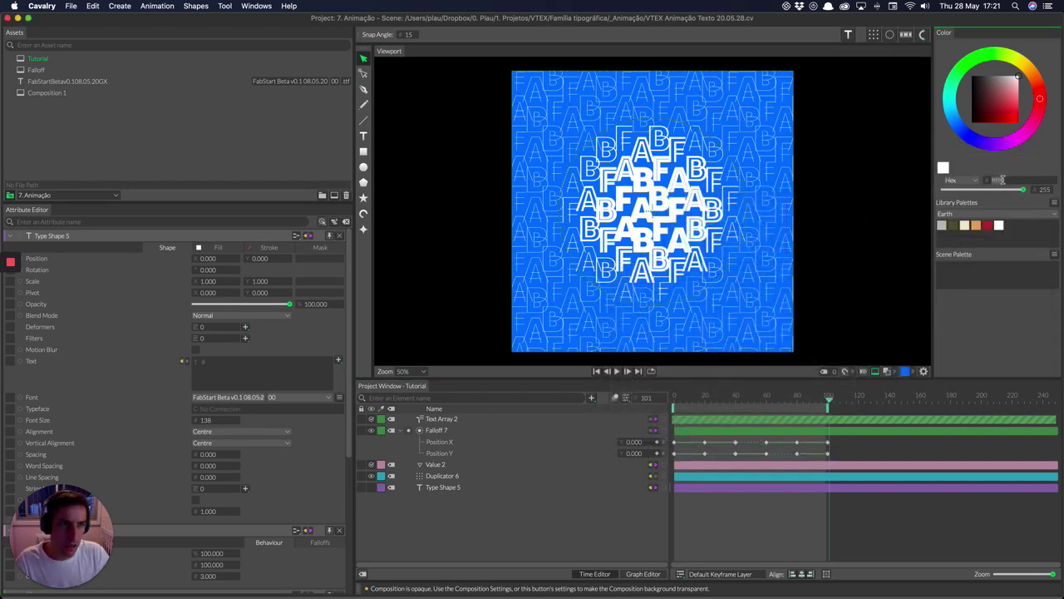
Set the current colour to hex 0074ff and add it to the scene palette
{"action": "double_click", "coordinate": [1003, 179]}
{"action": "key", "text": "super+v"}
{"action": "key", "text": "Tab"}
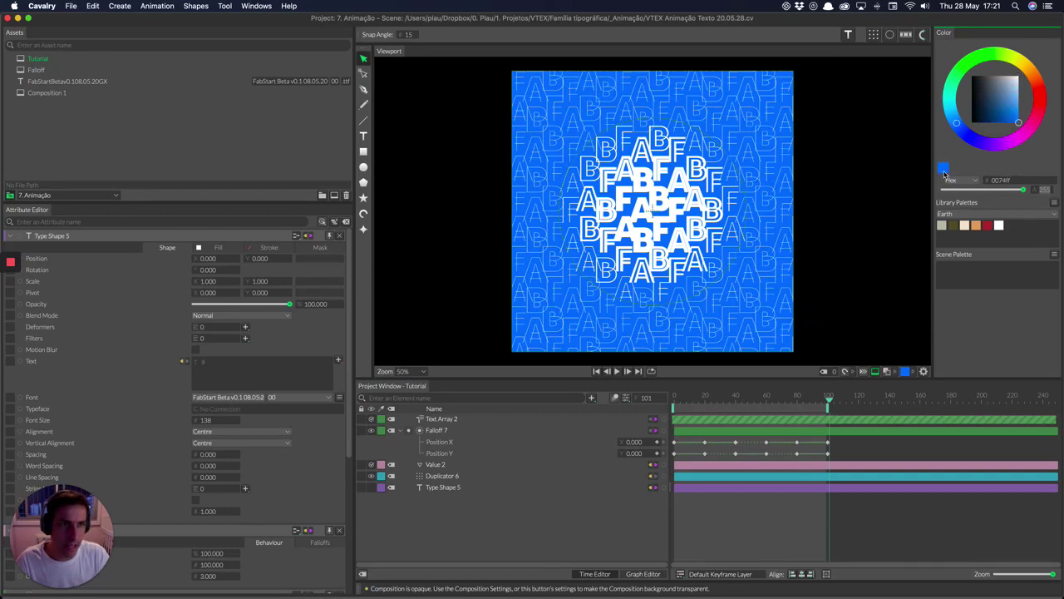
{"action": "left_click_drag", "start_coordinate": [943, 171], "coordinate": [942, 273]}
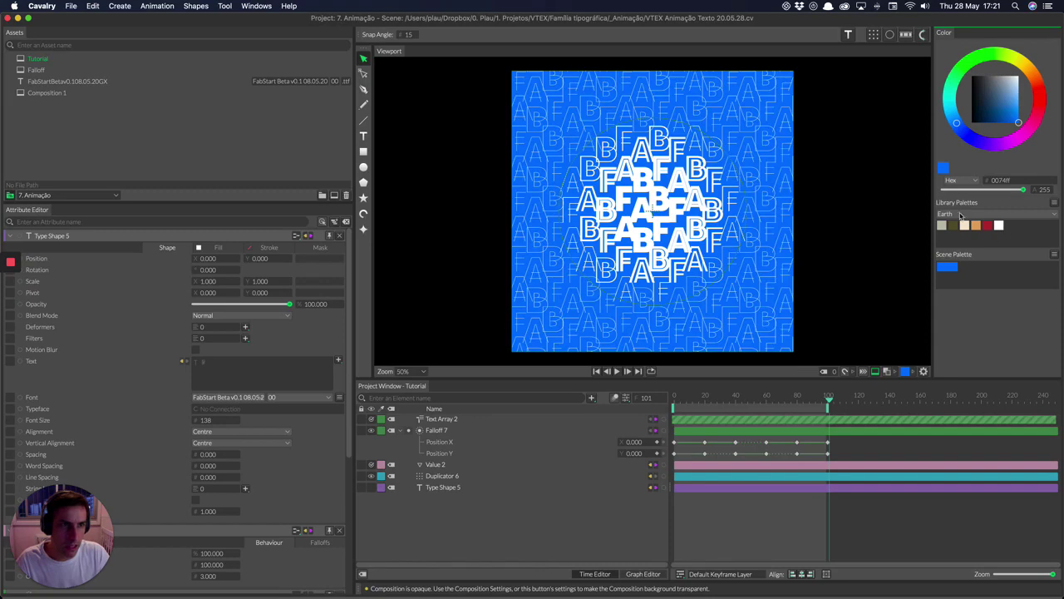
Create a library palette named Tutorial and store the blue 0074ff swatch in it
{"action": "left_click", "coordinate": [1053, 204]}
{"action": "left_click", "coordinate": [995, 211]}
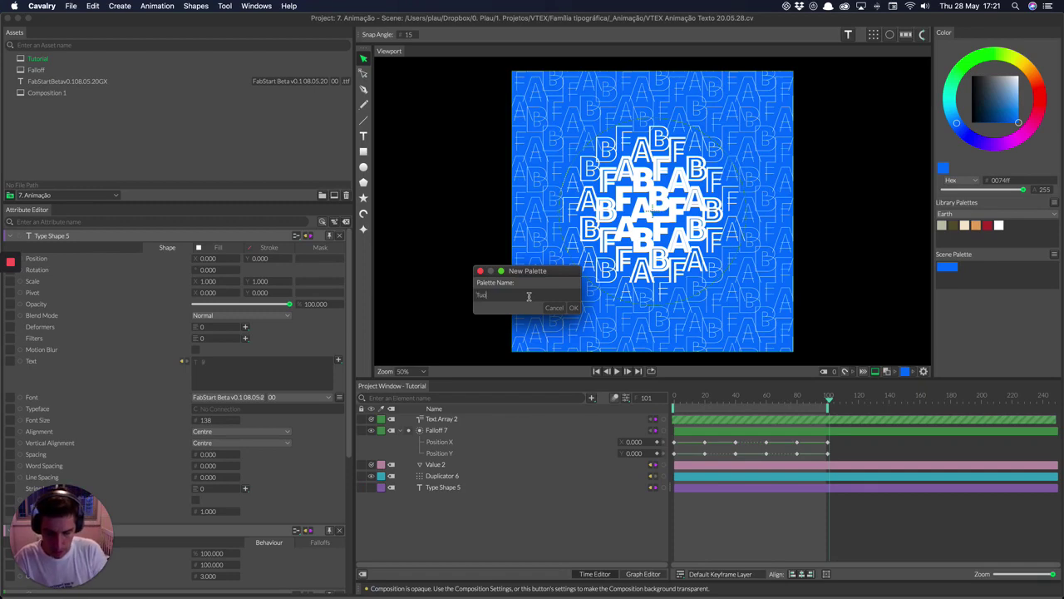
{"action": "type", "text": "Tutorial"}
{"action": "key", "text": "Return"}
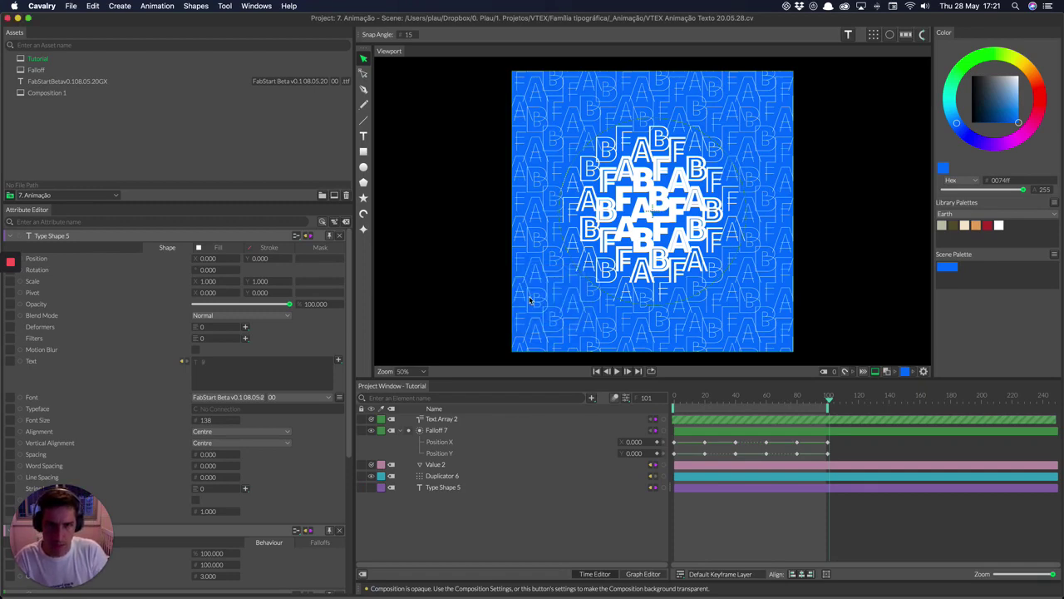
{"action": "scroll", "coordinate": [917, 223], "scroll_direction": "up", "scroll_amount": 3}
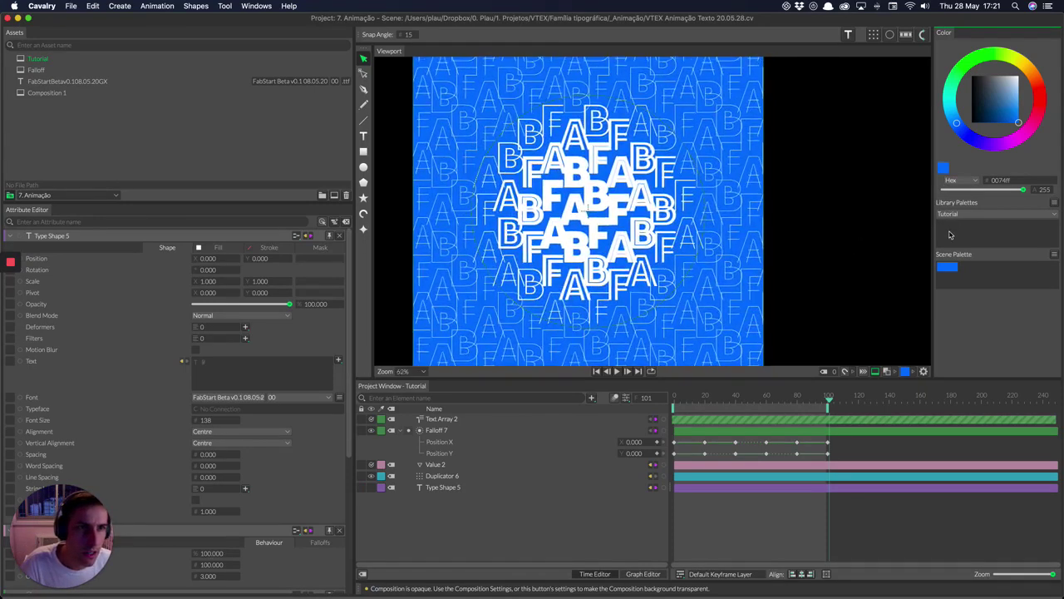
{"action": "left_click_drag", "start_coordinate": [954, 234], "coordinate": [948, 230]}
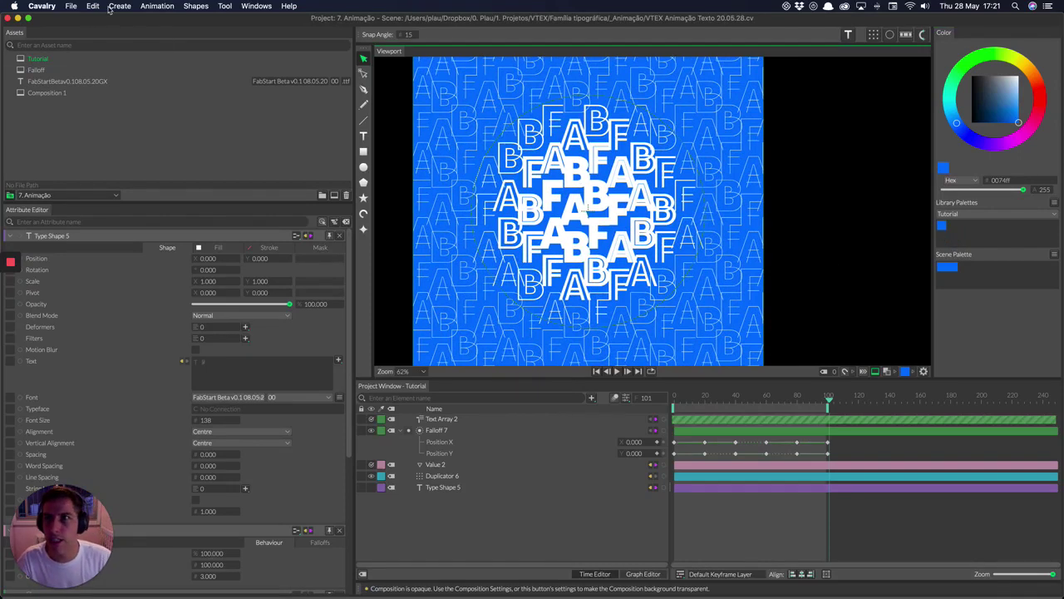
Create a new composition named Tutorial 2 and open it
{"action": "left_click", "coordinate": [875, 371]}
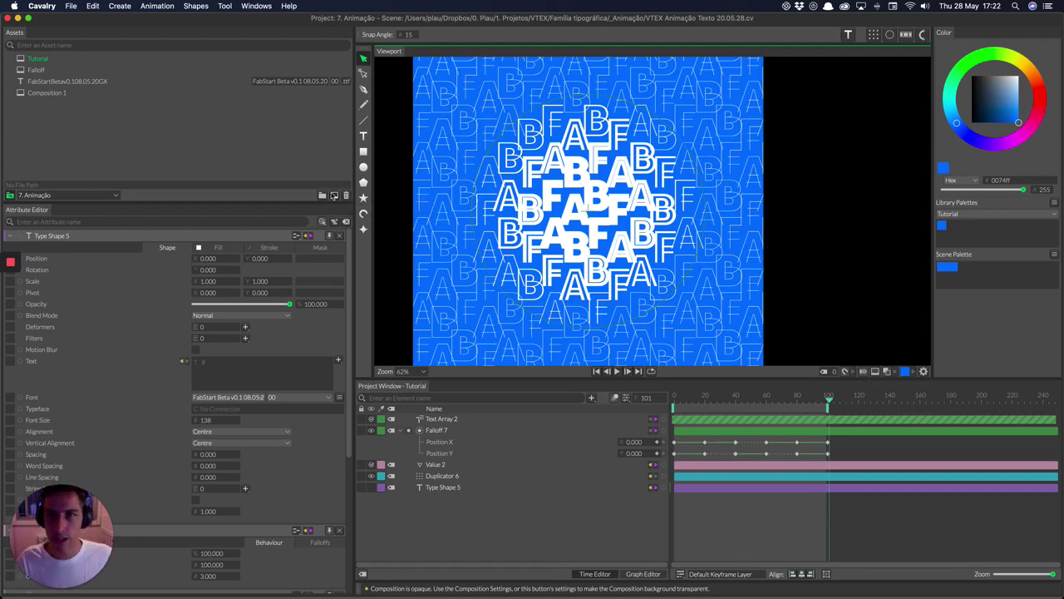
{"action": "key", "text": "super+n"}
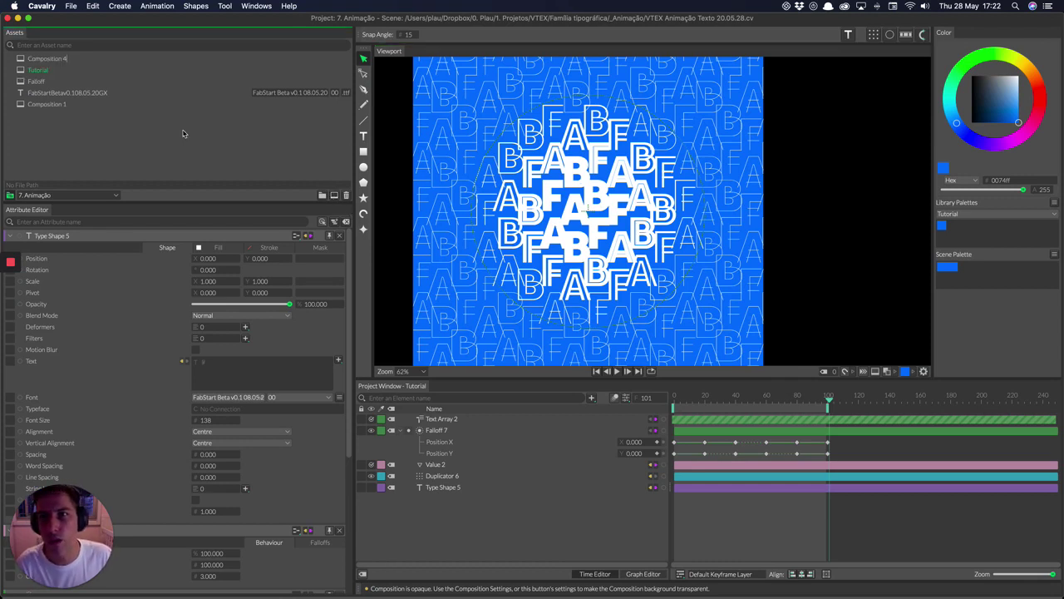
{"action": "double_click", "coordinate": [50, 58]}
{"action": "type", "text": "Tutorial"}
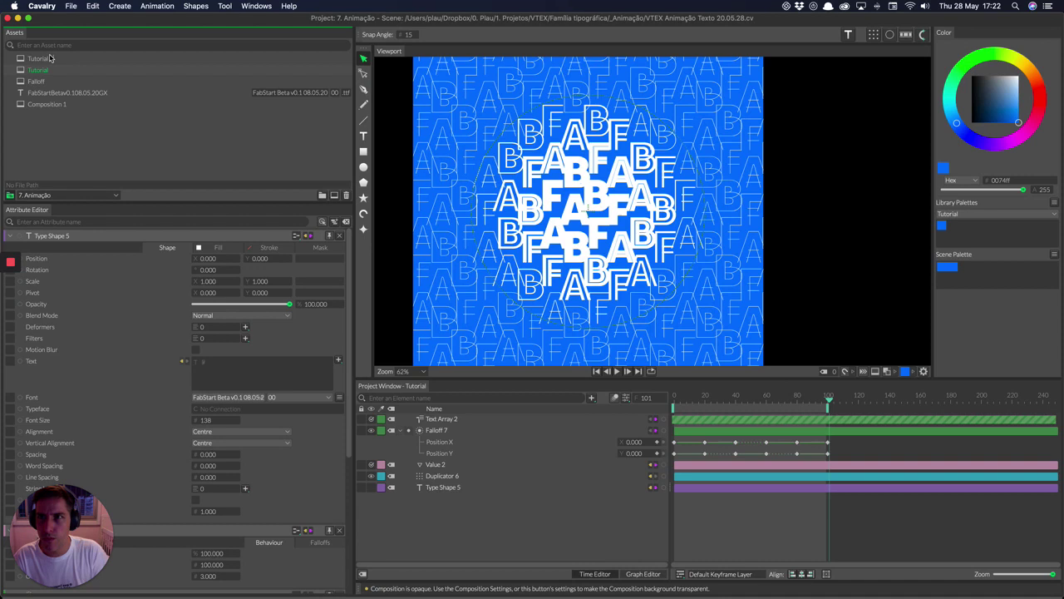
{"action": "key", "text": "Tab"}
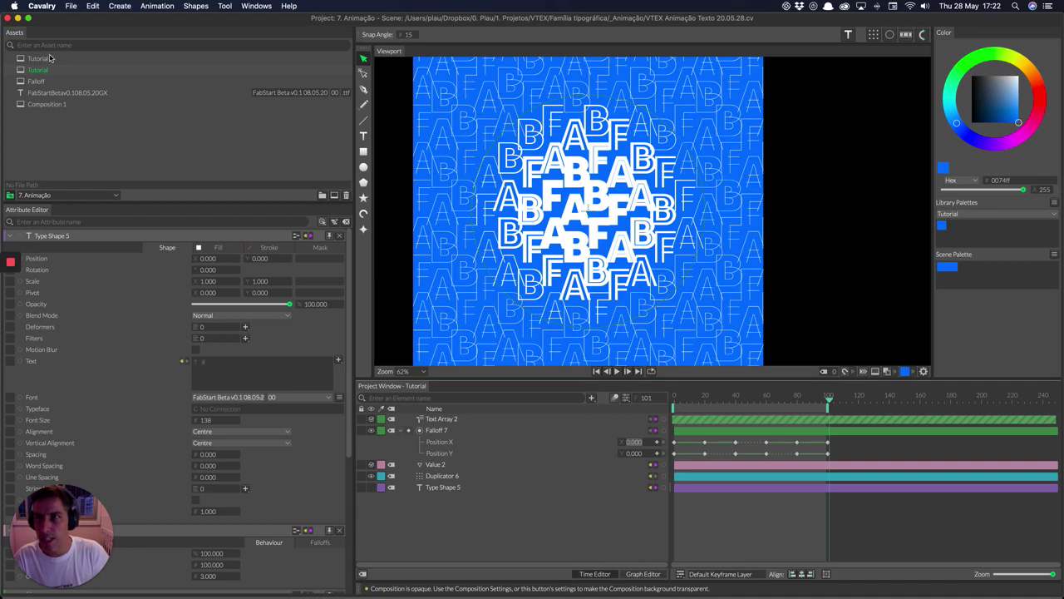
{"action": "double_click", "coordinate": [50, 59]}
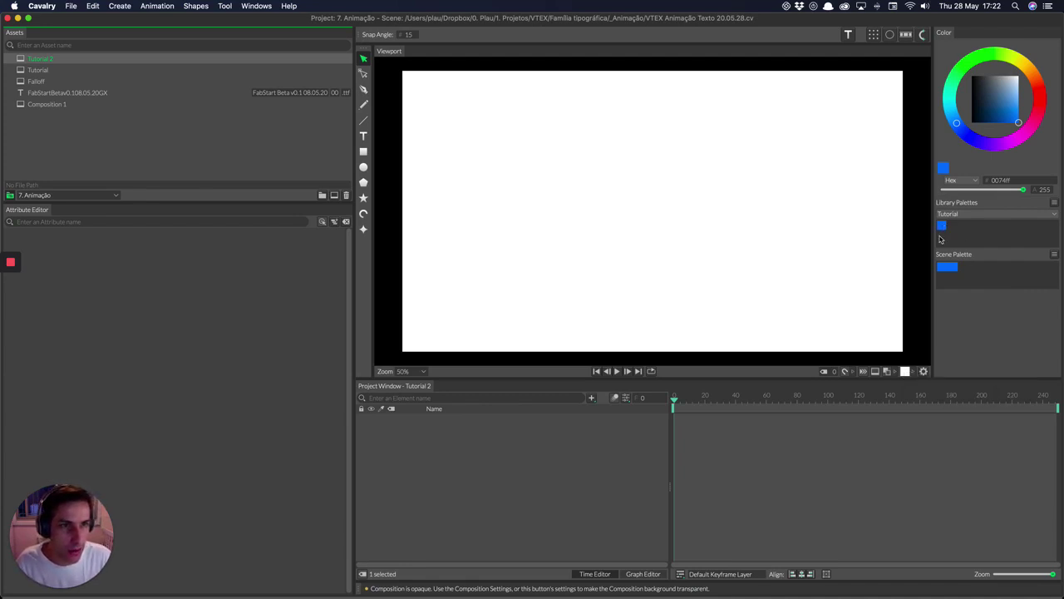
Set the Tutorial 2 composition's background to opaque 0074ff and its resolution width to 1080
{"action": "left_click", "coordinate": [914, 367]}
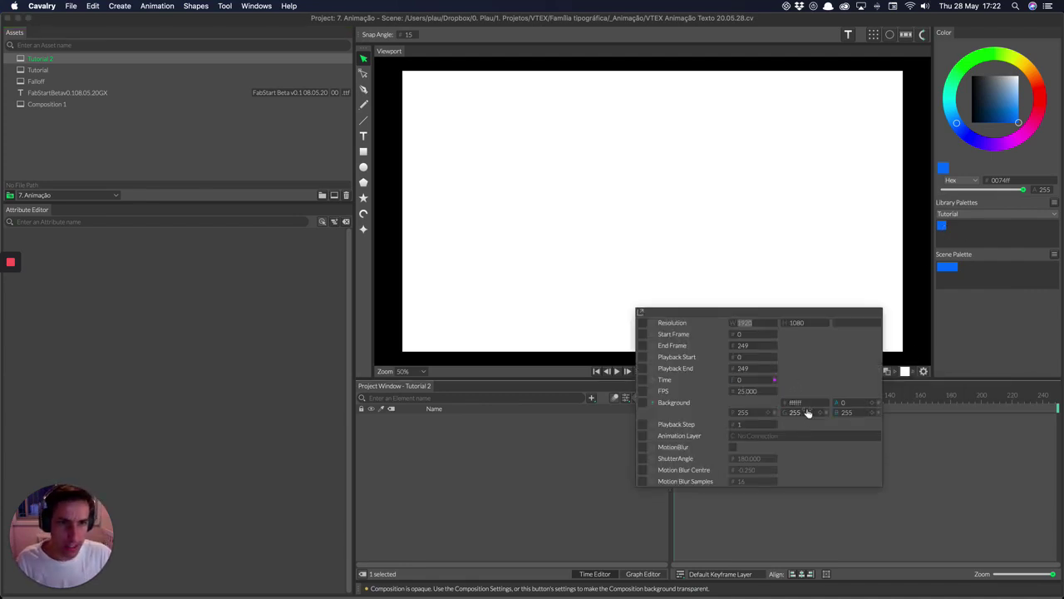
{"action": "key", "text": "Tab"}
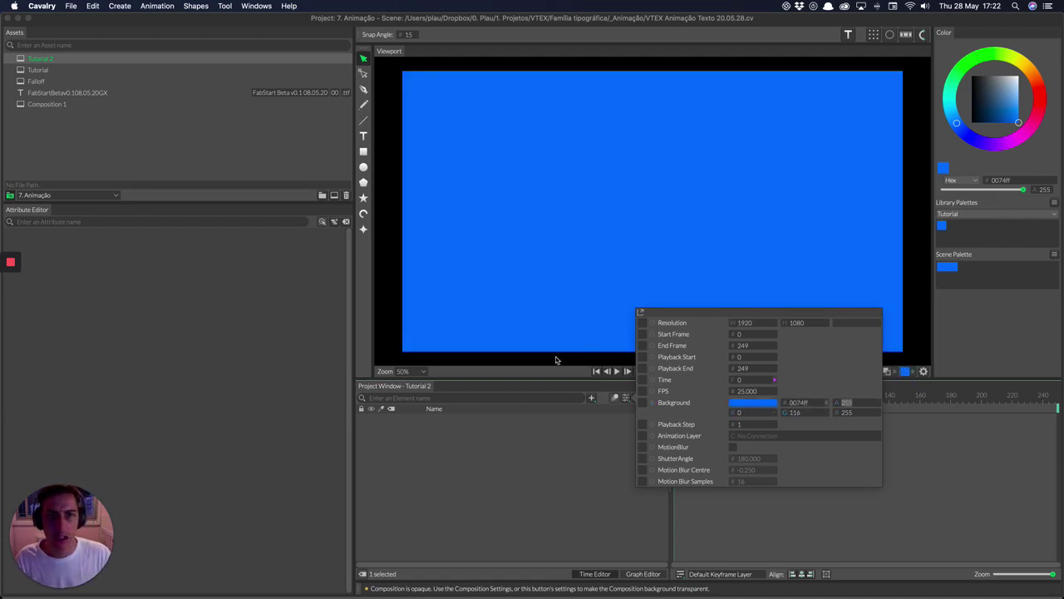
{"action": "left_click", "coordinate": [742, 325]}
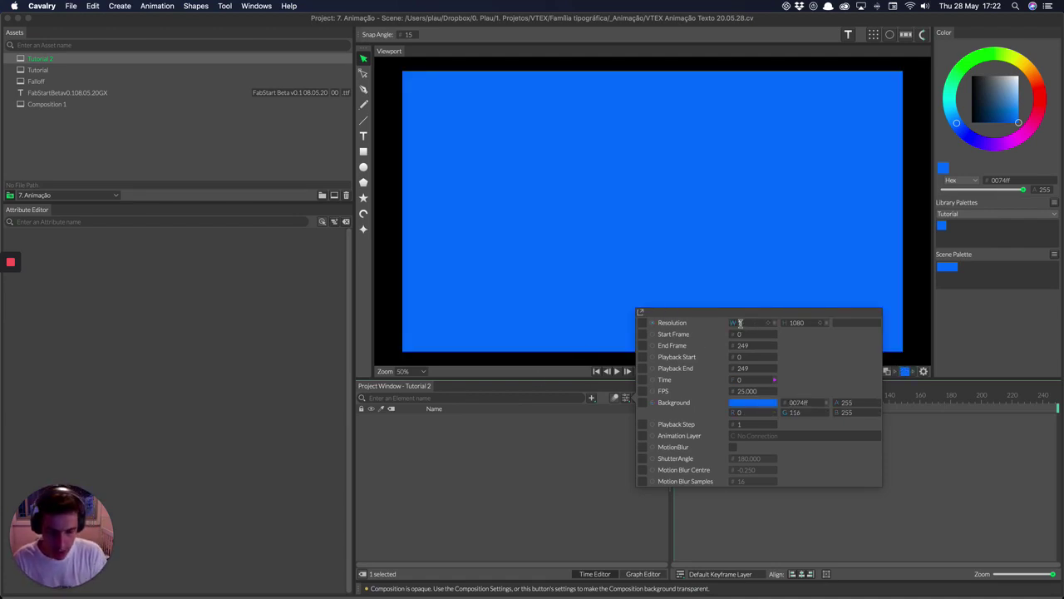
{"action": "key", "text": "Return"}
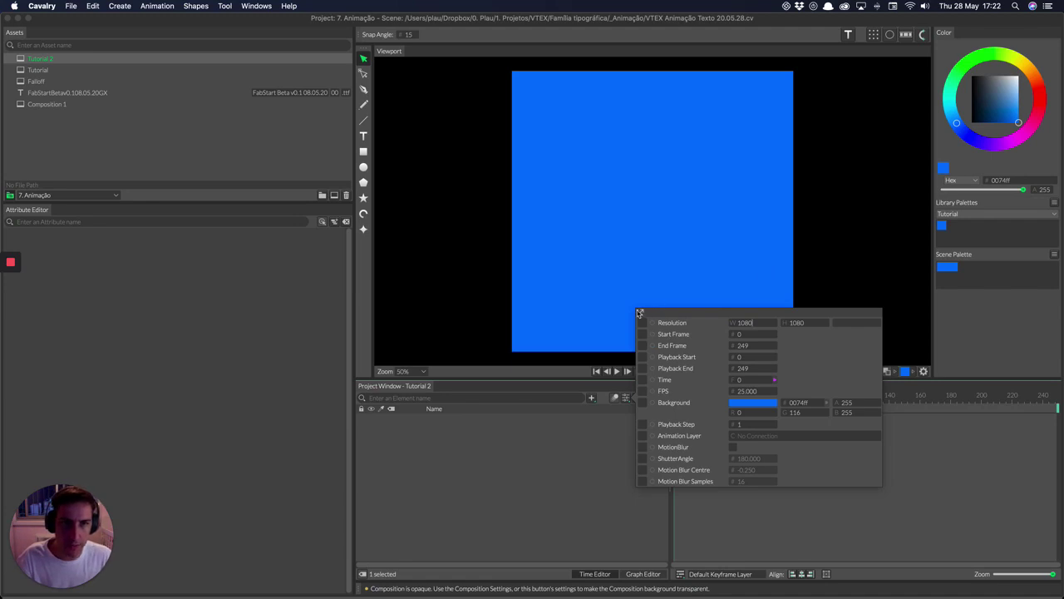
{"action": "left_click", "coordinate": [601, 282]}
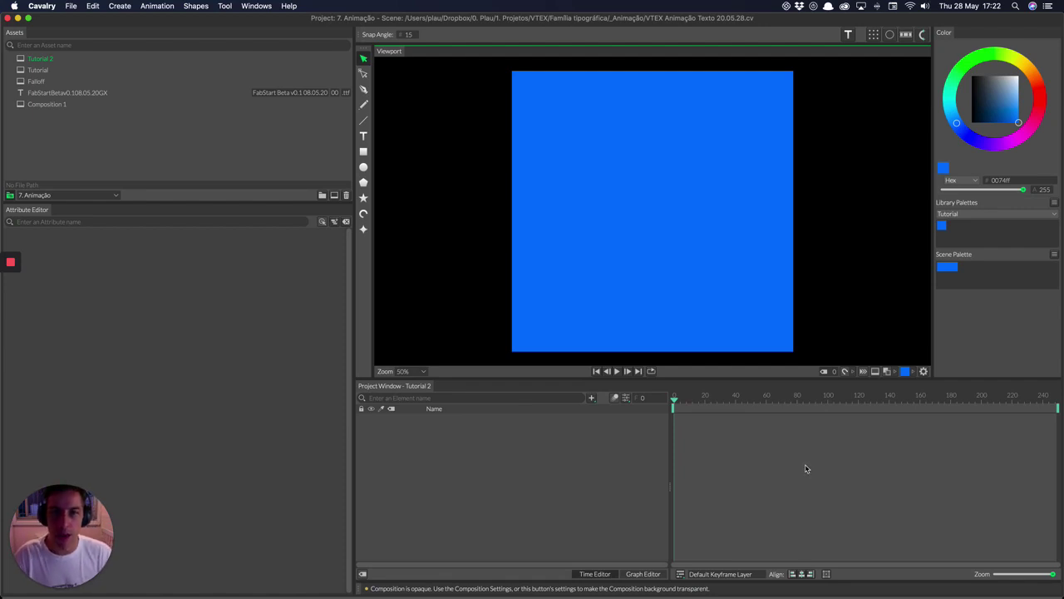
Add a Type Shape element to the Tutorial 2 composition
{"action": "left_click", "coordinate": [592, 399]}
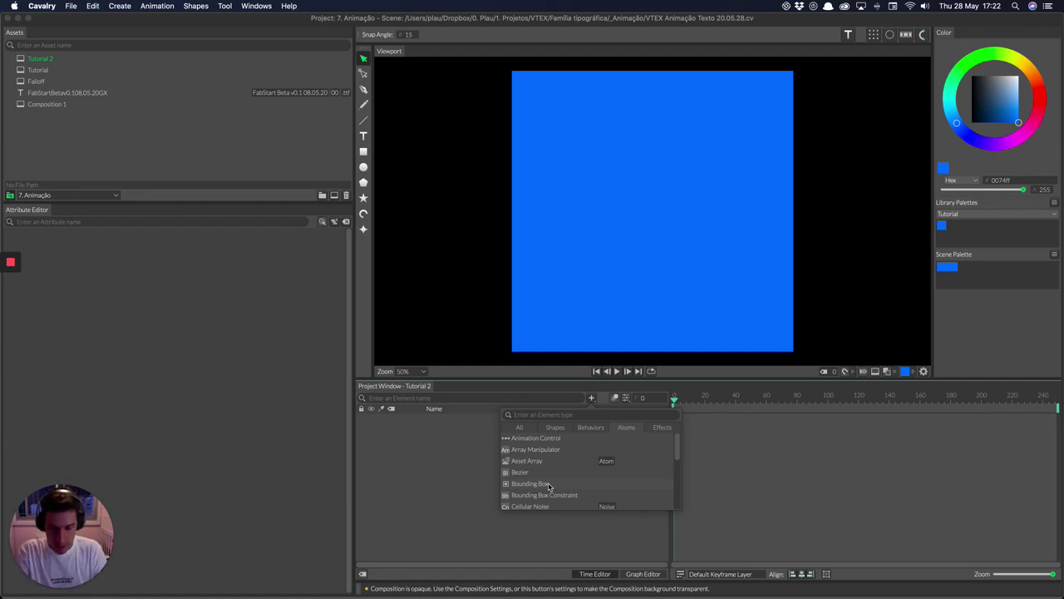
{"action": "type", "text": "Type"}
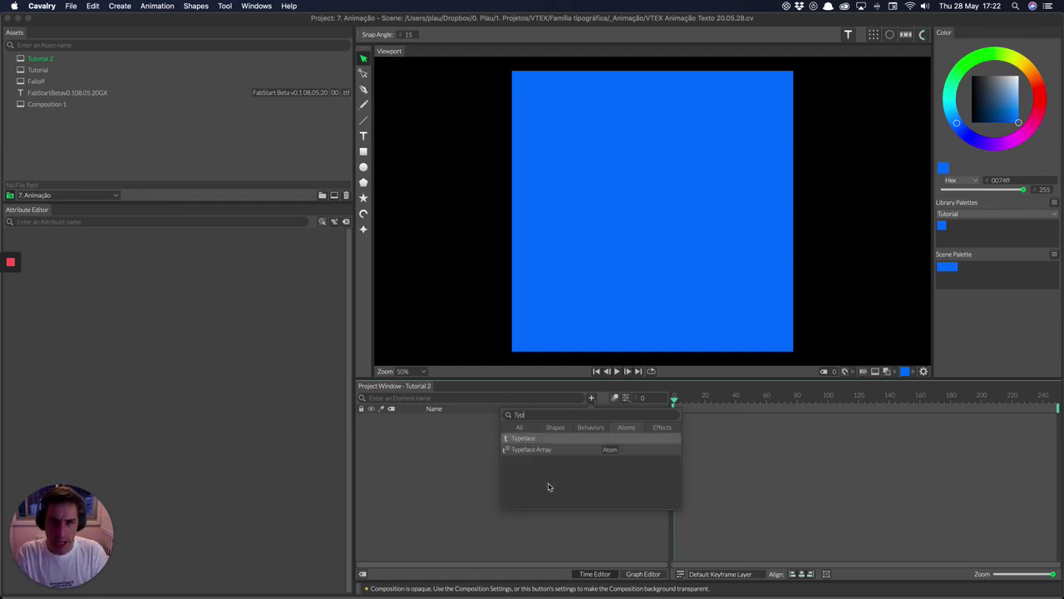
{"action": "type", "text": " a"}
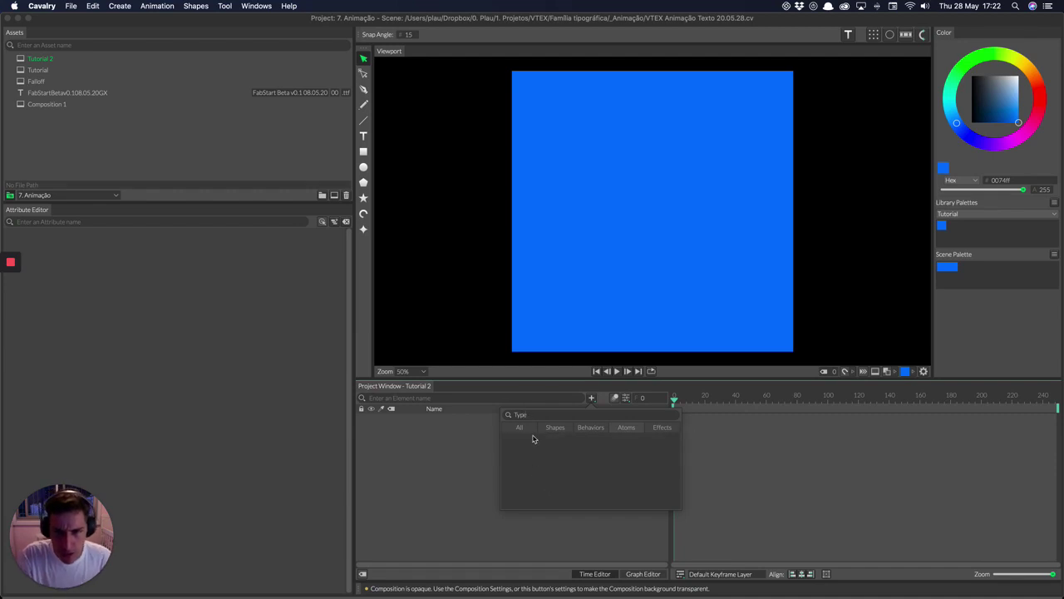
{"action": "left_click", "coordinate": [525, 433]}
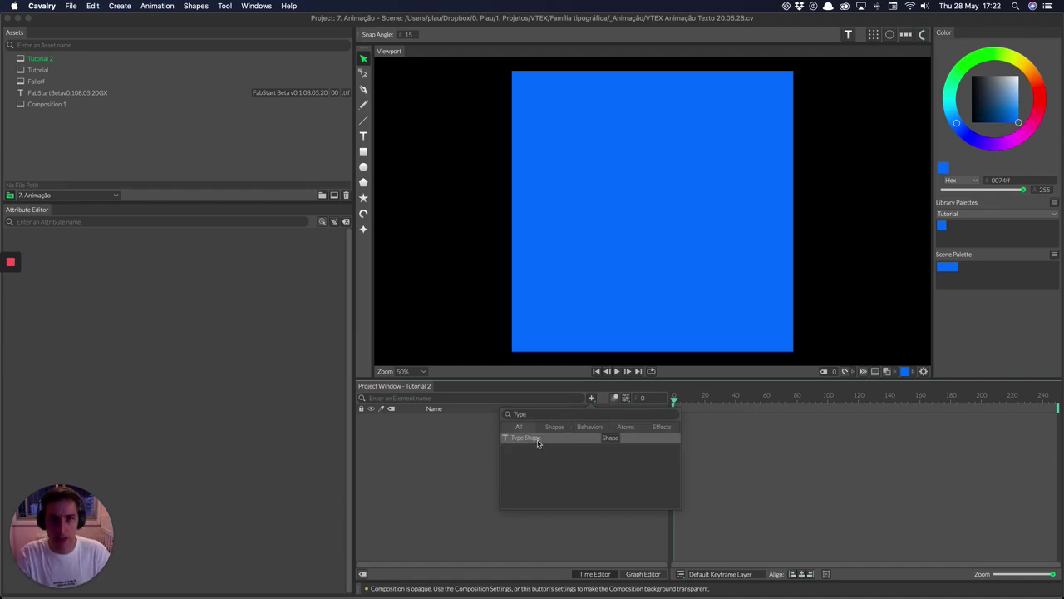
{"action": "key", "text": "Return"}
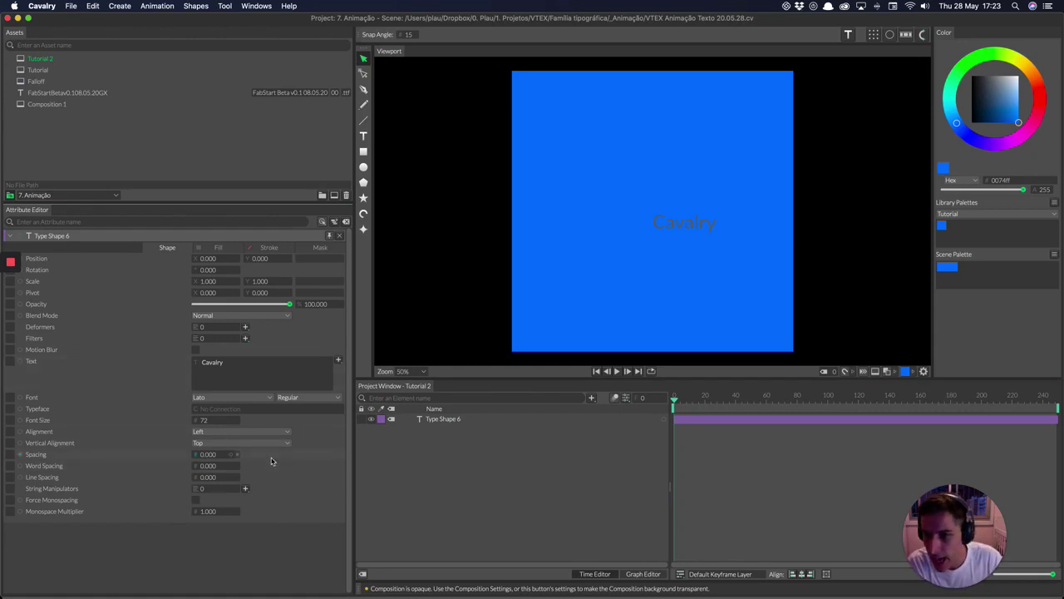
Set both the alignment and the vertical alignment of the type shape to Centre
{"action": "left_click", "coordinate": [202, 433]}
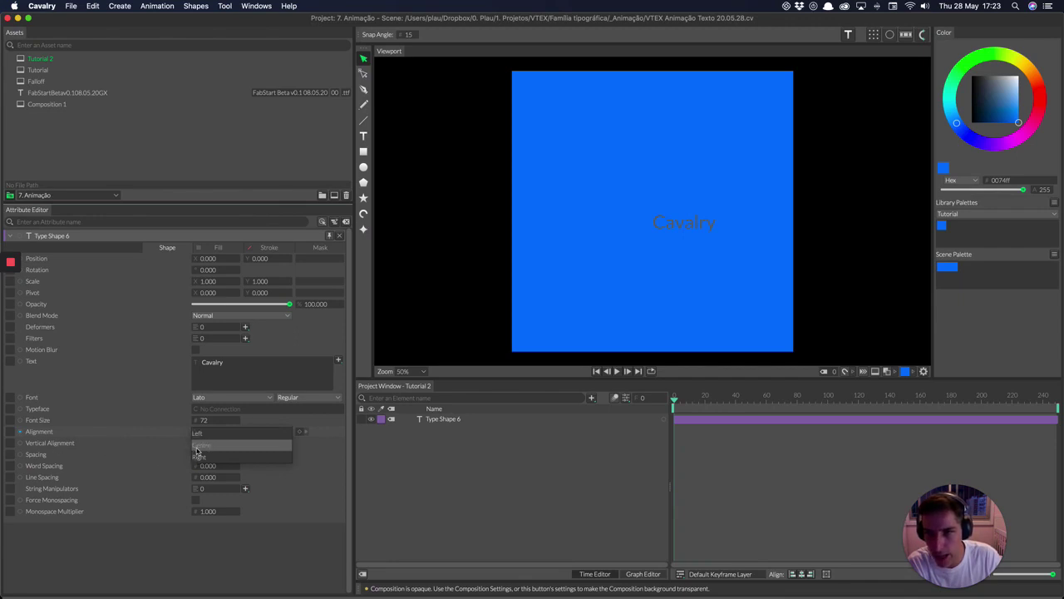
{"action": "left_click", "coordinate": [198, 451]}
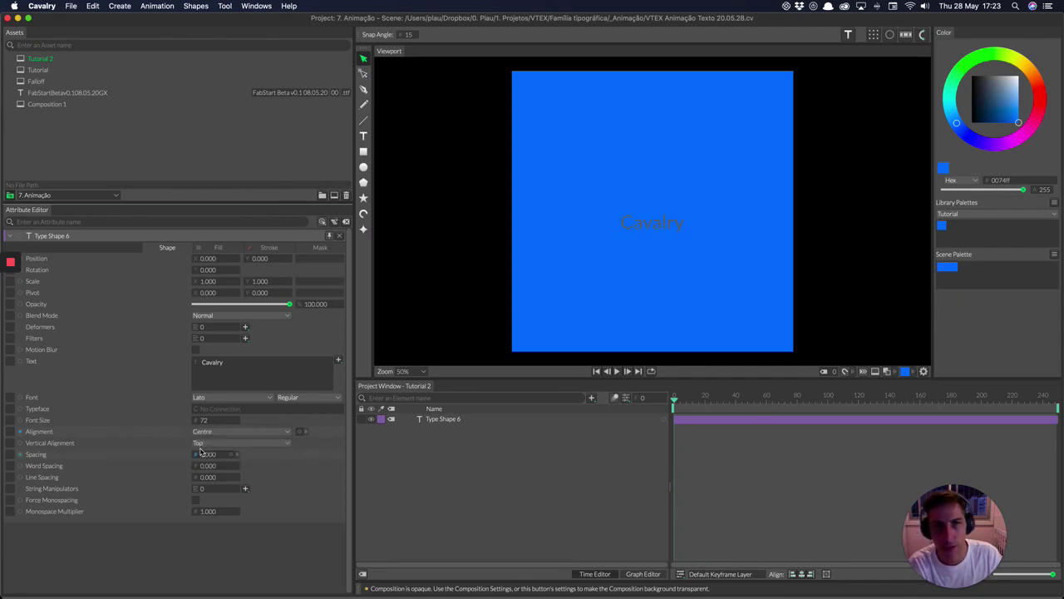
{"action": "left_click", "coordinate": [221, 443]}
{"action": "left_click", "coordinate": [215, 459]}
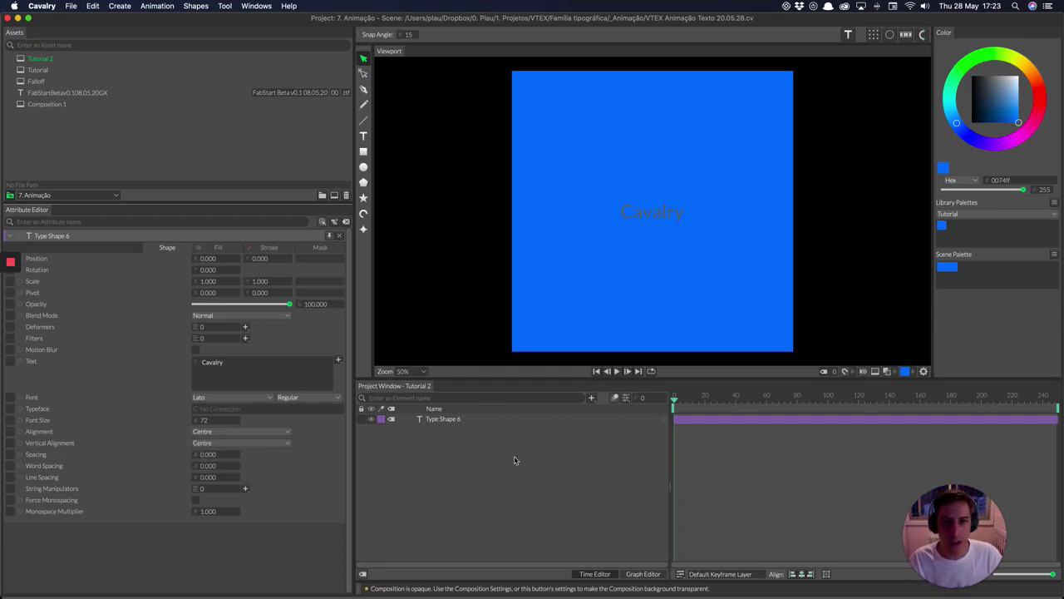
Set the type shape's fill colour to white (ffffff)
{"action": "left_click", "coordinate": [218, 248]}
{"action": "left_click", "coordinate": [219, 273]}
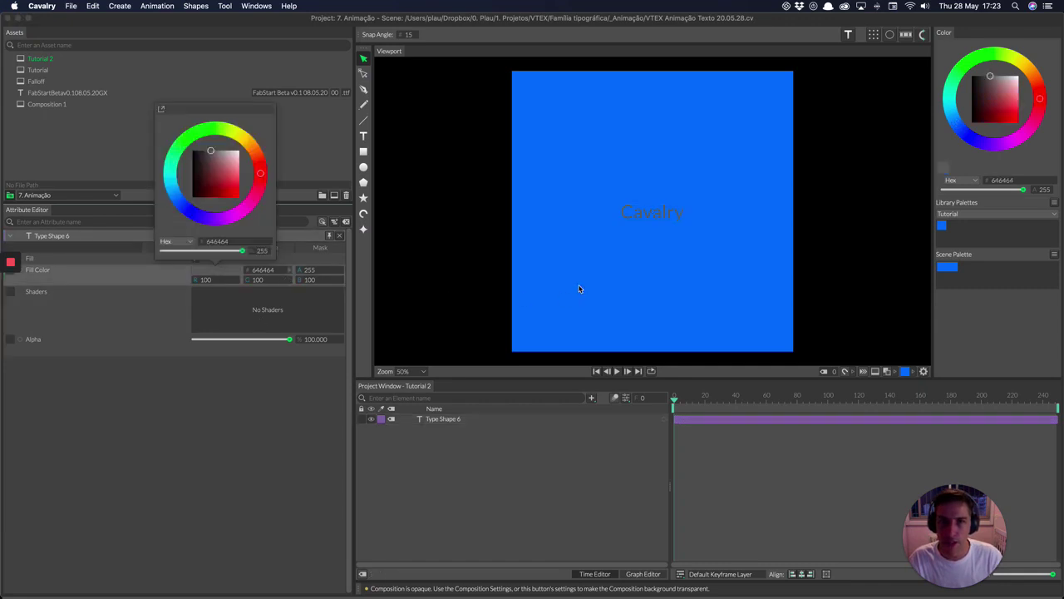
{"action": "left_click_drag", "start_coordinate": [248, 163], "coordinate": [241, 151]}
{"action": "left_click", "coordinate": [295, 334]}
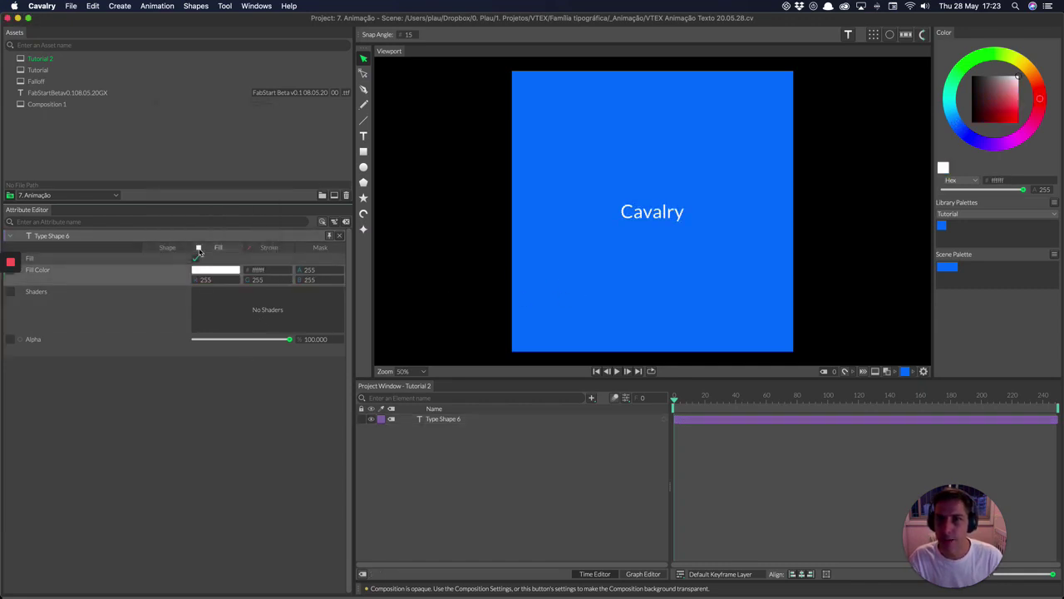
{"action": "left_click", "coordinate": [154, 250]}
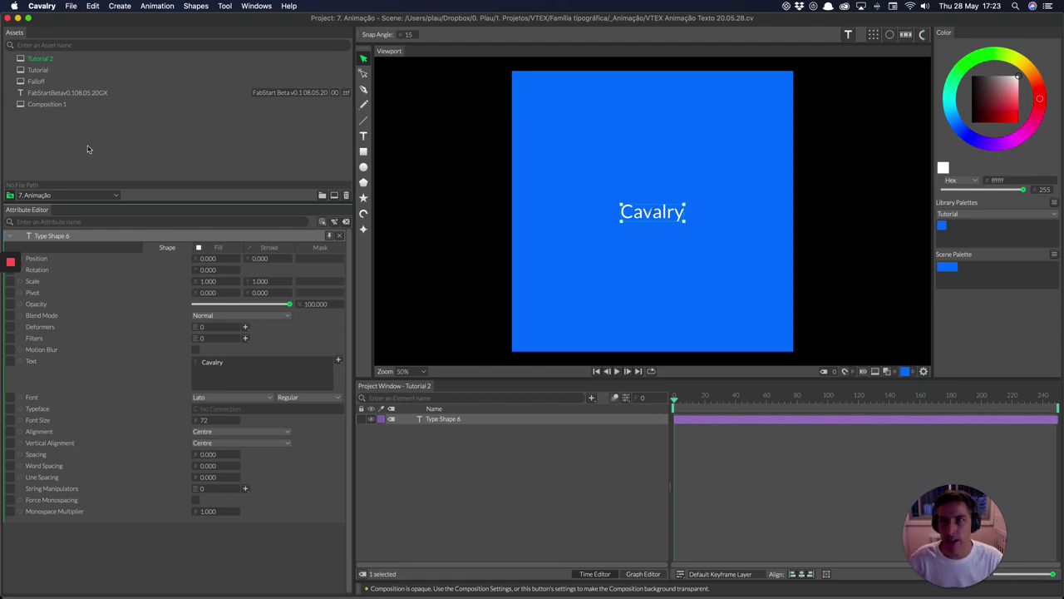
Set the type shape's font to the FabStart Beta v0.1 08.05.20 variable font and check its hairline outlines up close
{"action": "left_click", "coordinate": [222, 397]}
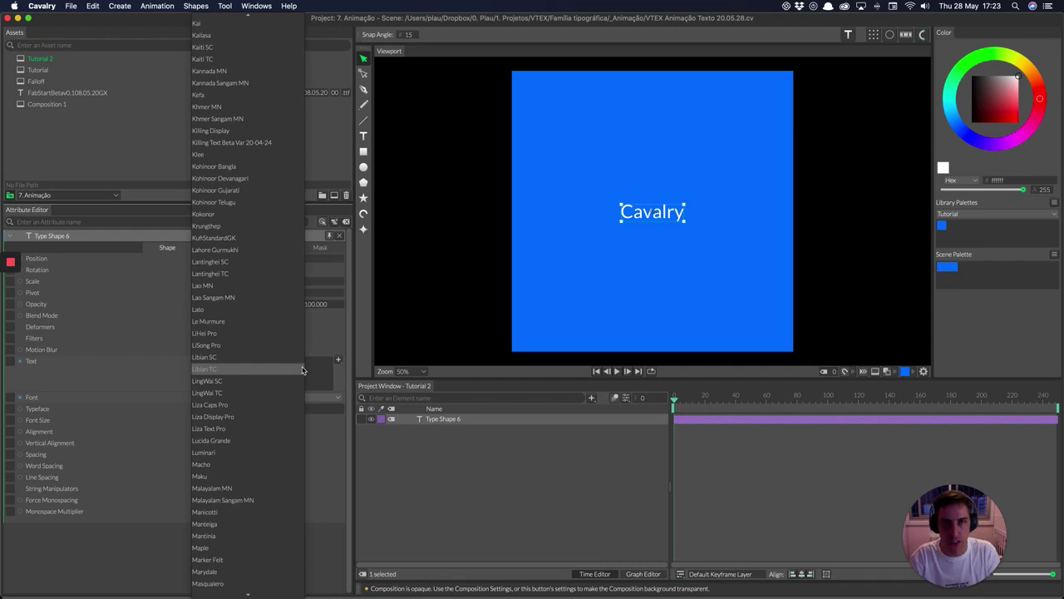
{"action": "key", "text": "f"}
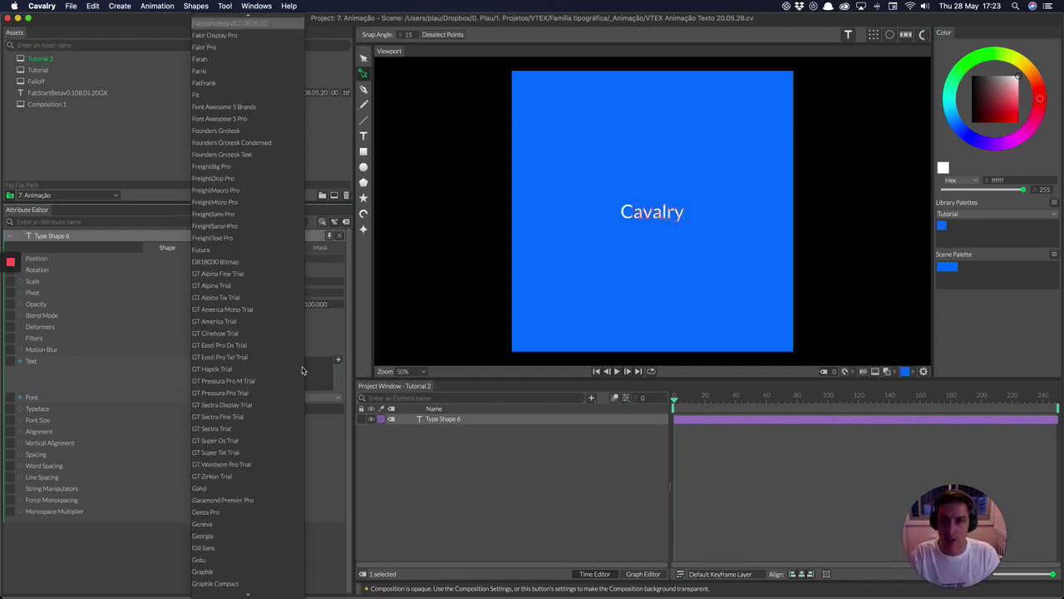
{"action": "key", "text": "Return"}
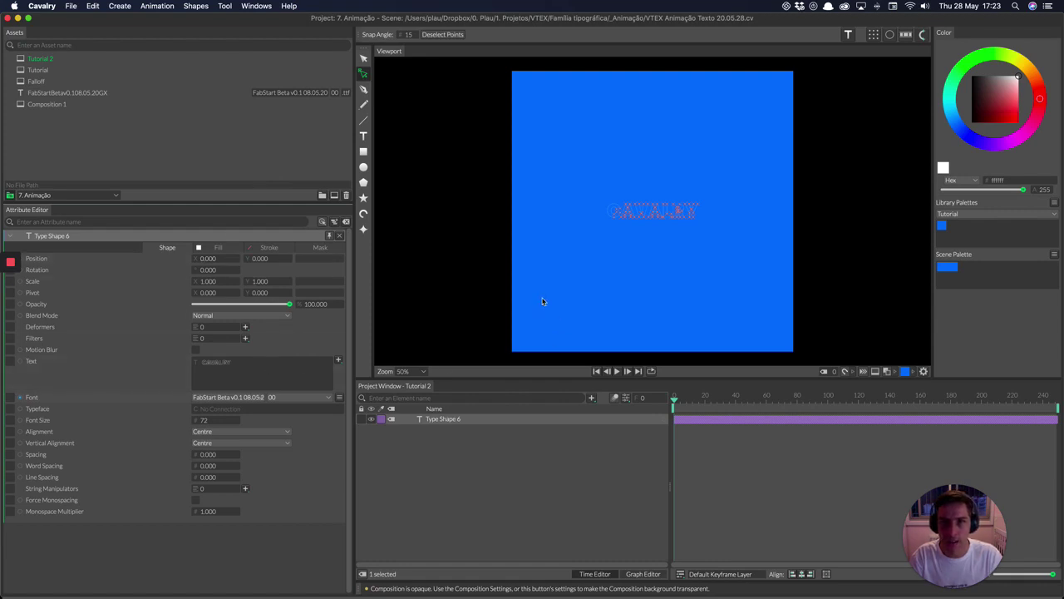
{"action": "left_click", "coordinate": [483, 284]}
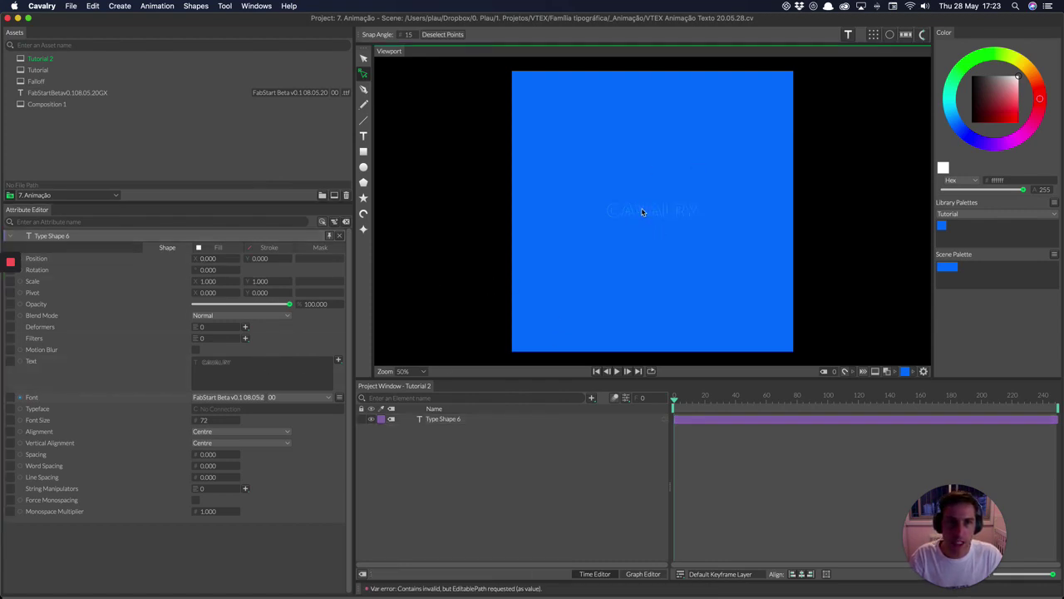
{"action": "scroll", "coordinate": [644, 218], "scroll_direction": "up", "scroll_amount": 10}
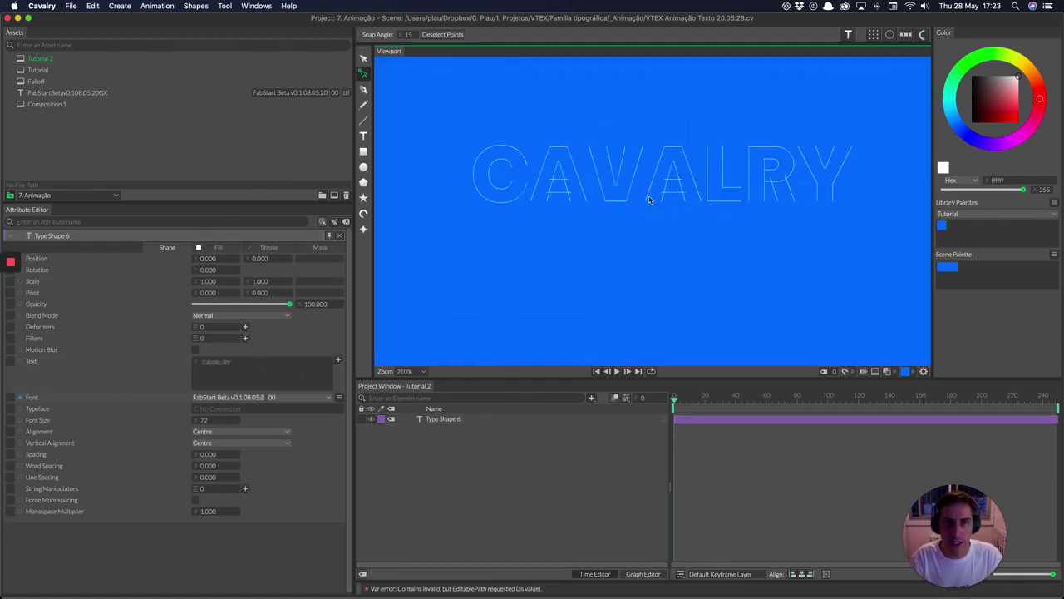
{"action": "scroll", "coordinate": [578, 223], "scroll_direction": "down", "scroll_amount": 10}
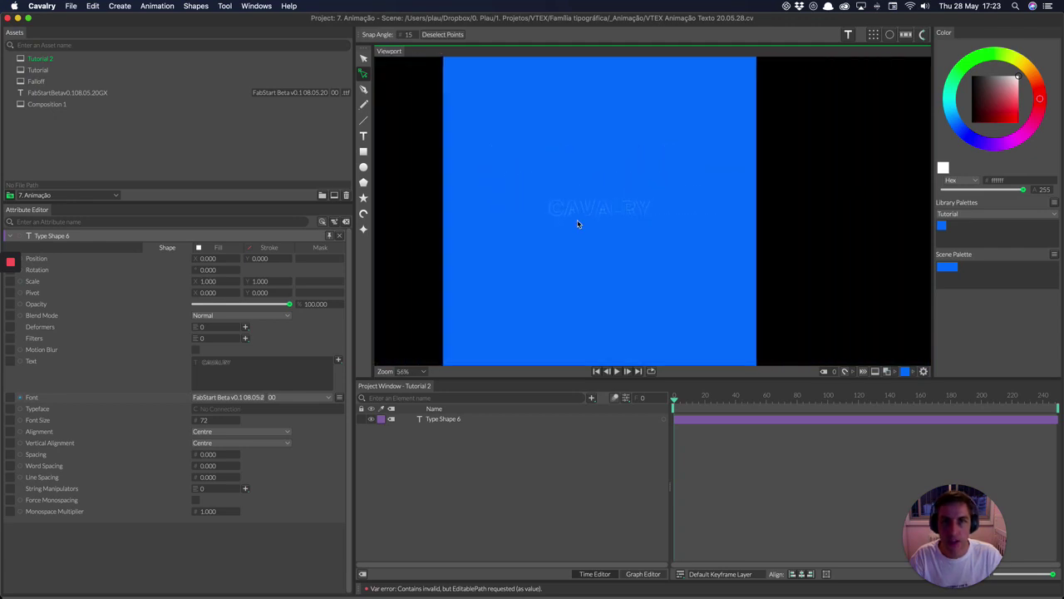
{"action": "scroll", "coordinate": [578, 223], "scroll_direction": "down", "scroll_amount": 1}
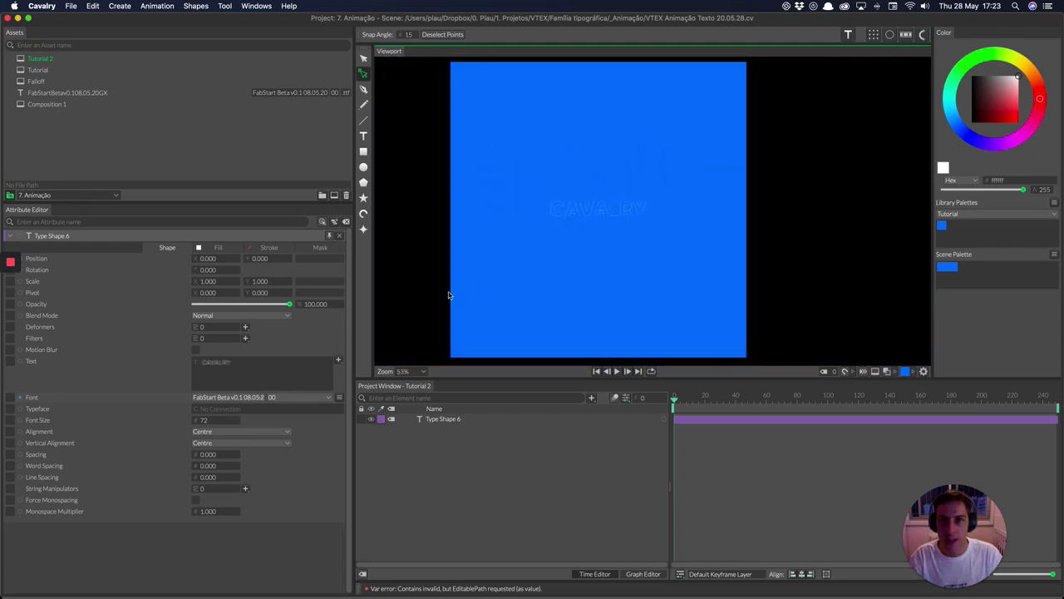
Try out the font's variable Weight axis by raising it to its maximum and returning it to 0
{"action": "left_click", "coordinate": [339, 400]}
{"action": "left_click_drag", "start_coordinate": [305, 422], "coordinate": [407, 431]}
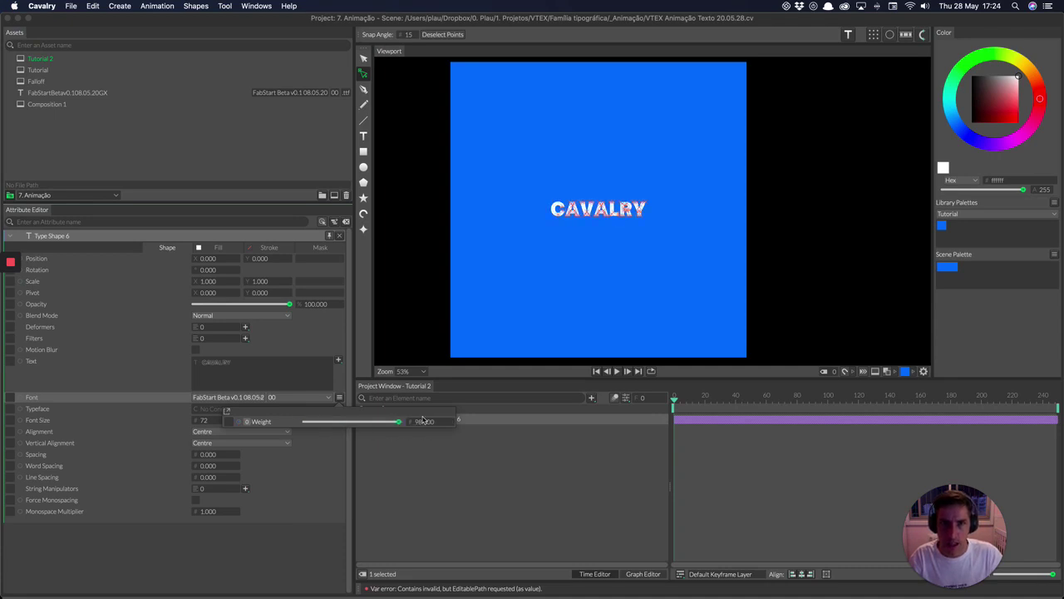
{"action": "left_click", "coordinate": [364, 58]}
{"action": "left_click", "coordinate": [339, 397]}
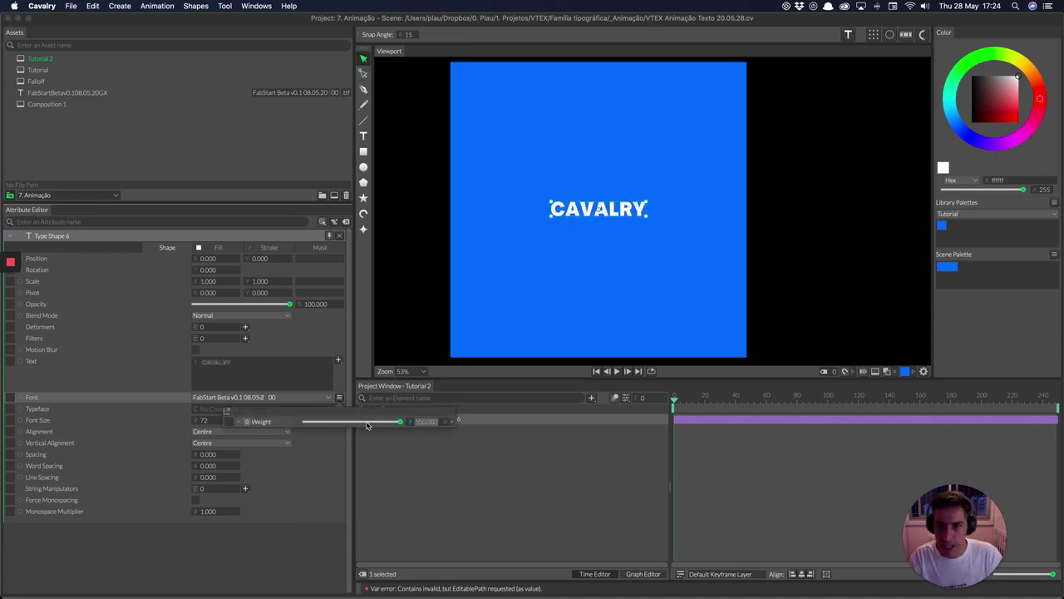
{"action": "left_click_drag", "start_coordinate": [367, 425], "coordinate": [187, 449]}
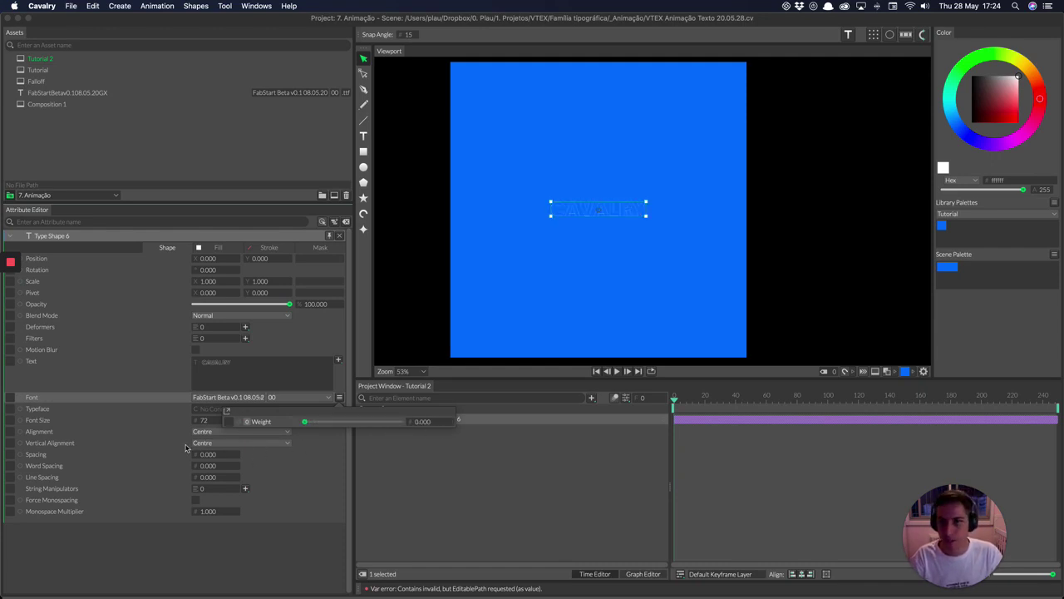
Replace the type shape's text with a single letter Z and set its font size to 144
{"action": "left_click", "coordinate": [224, 370]}
{"action": "double_click", "coordinate": [226, 368]}
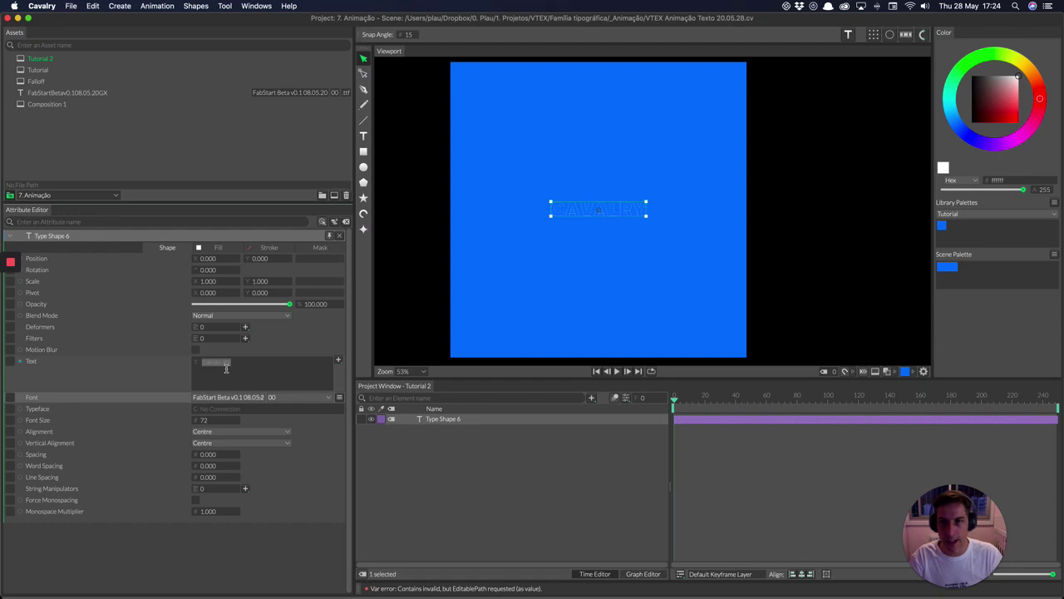
{"action": "key", "text": "BackSpace"}
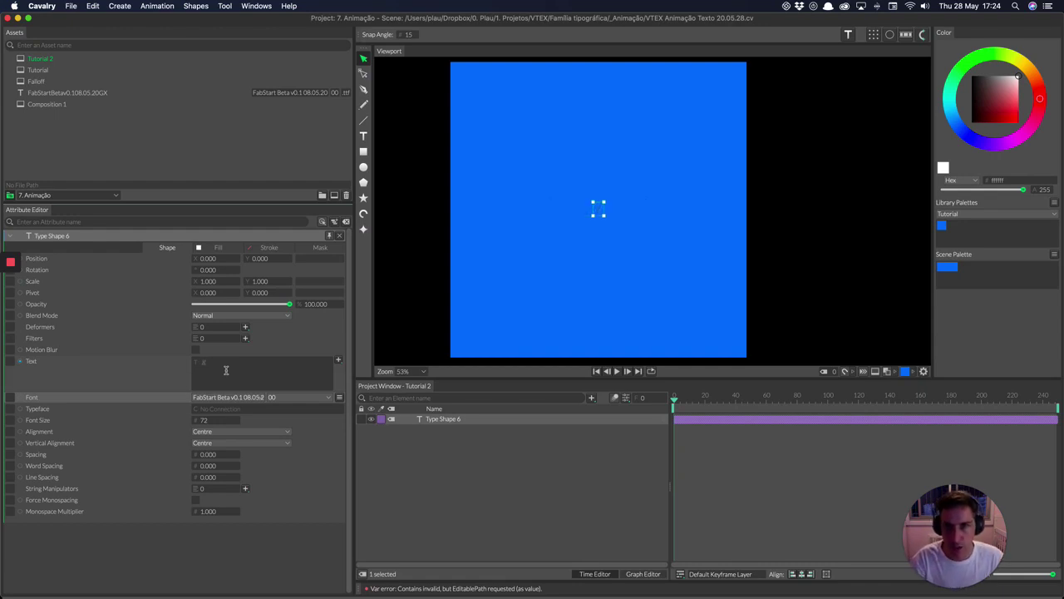
{"action": "left_click", "coordinate": [206, 421]}
{"action": "left_click_drag", "start_coordinate": [205, 423], "coordinate": [243, 427]}
{"action": "left_click", "coordinate": [208, 423]}
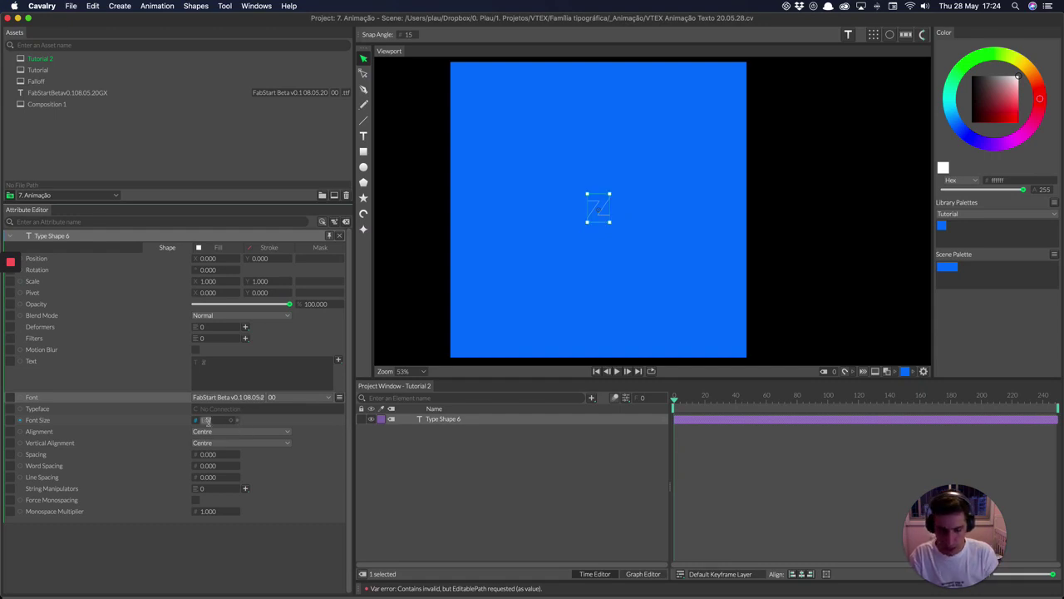
{"action": "type", "text": "144"}
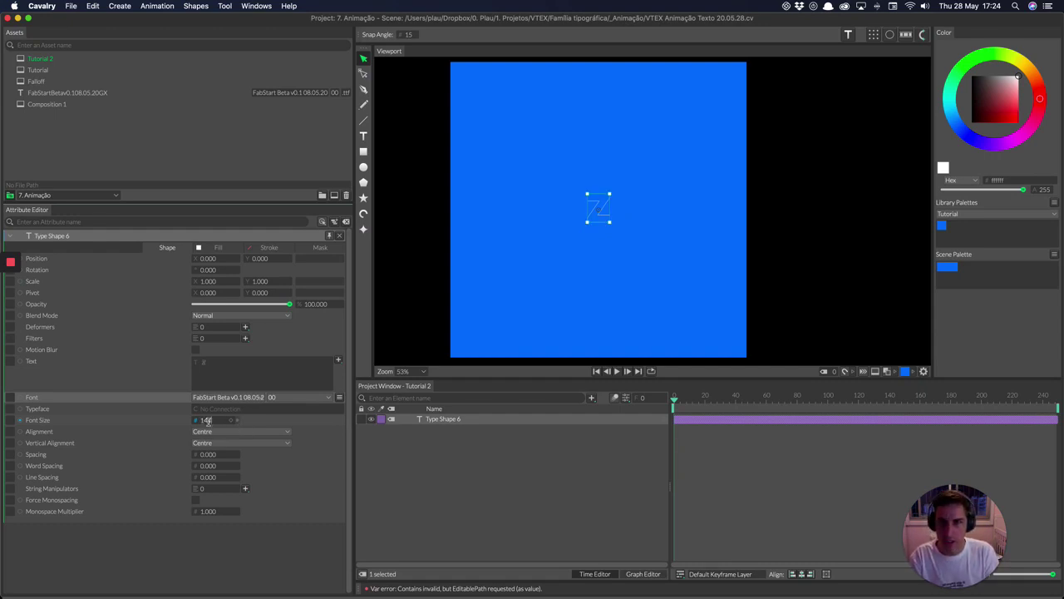
{"action": "left_click", "coordinate": [277, 530]}
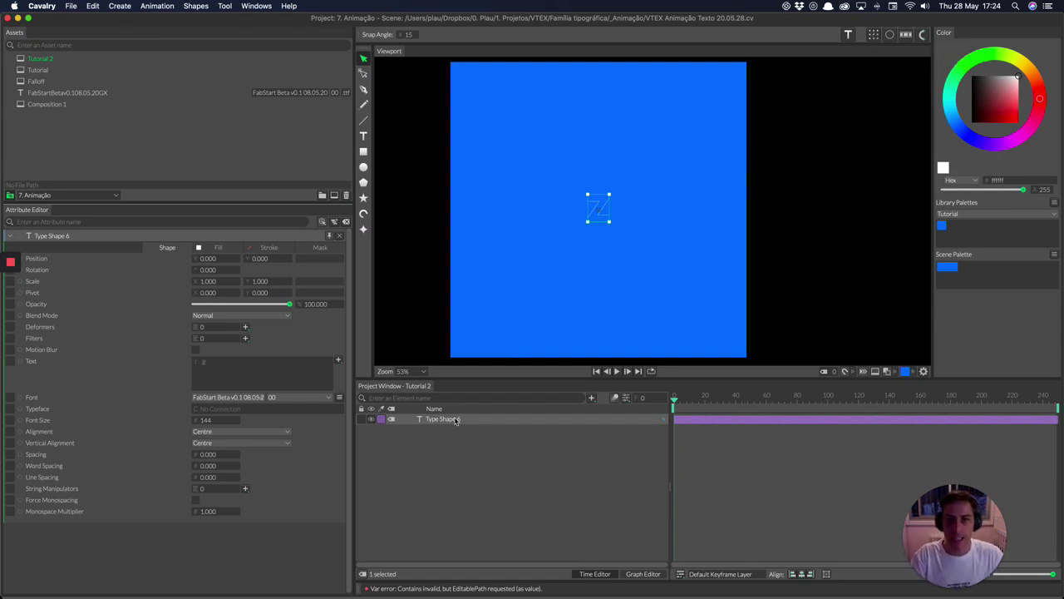
Duplicate the Z type shape with a Duplicator in a 3 by 3 grid
{"action": "left_click", "coordinate": [873, 35]}
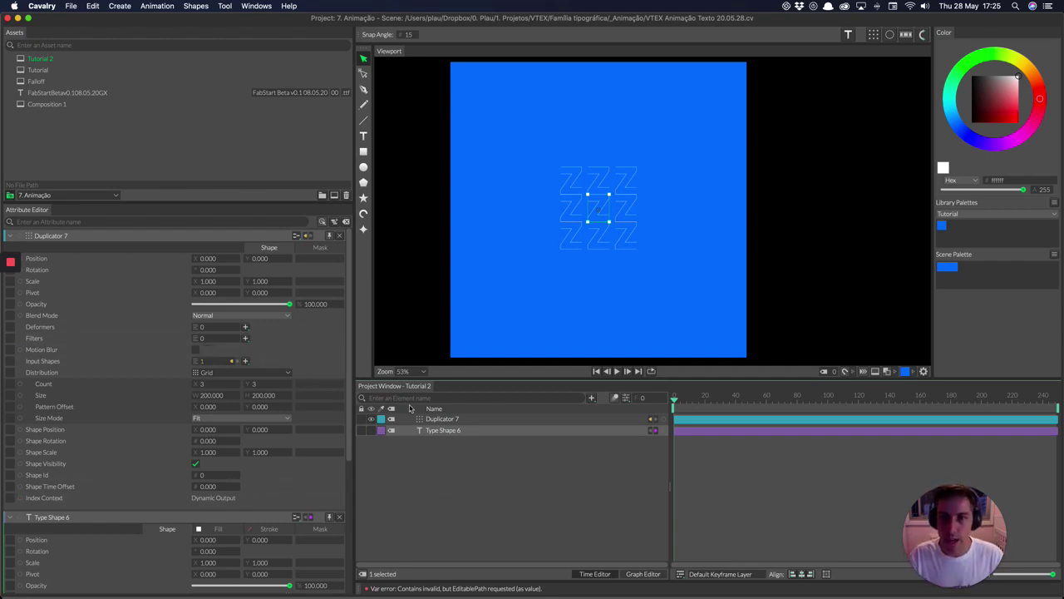
{"action": "left_click", "coordinate": [472, 465]}
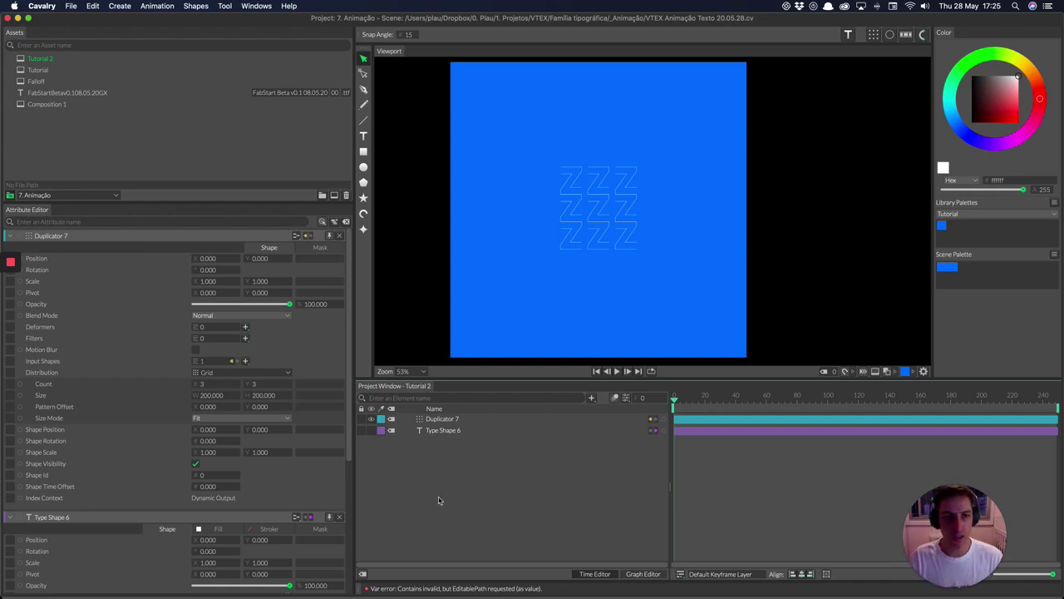
Try FAB as the duplicated type shape's text and restore the single letter Z
{"action": "scroll", "coordinate": [124, 506], "scroll_direction": "down", "scroll_amount": 5}
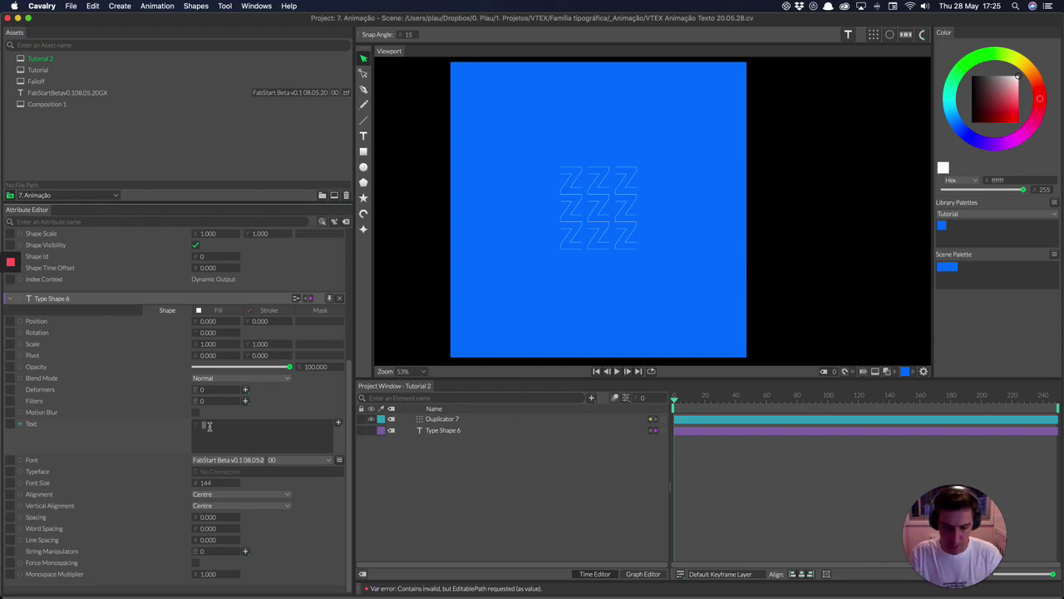
{"action": "key", "text": "Return"}
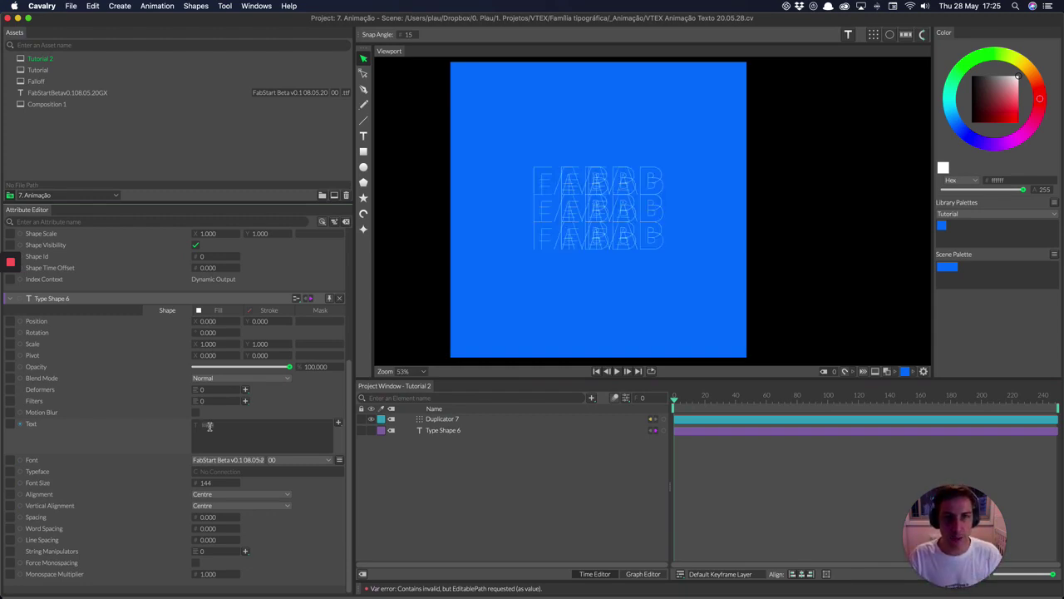
{"action": "key", "text": "super+a"}
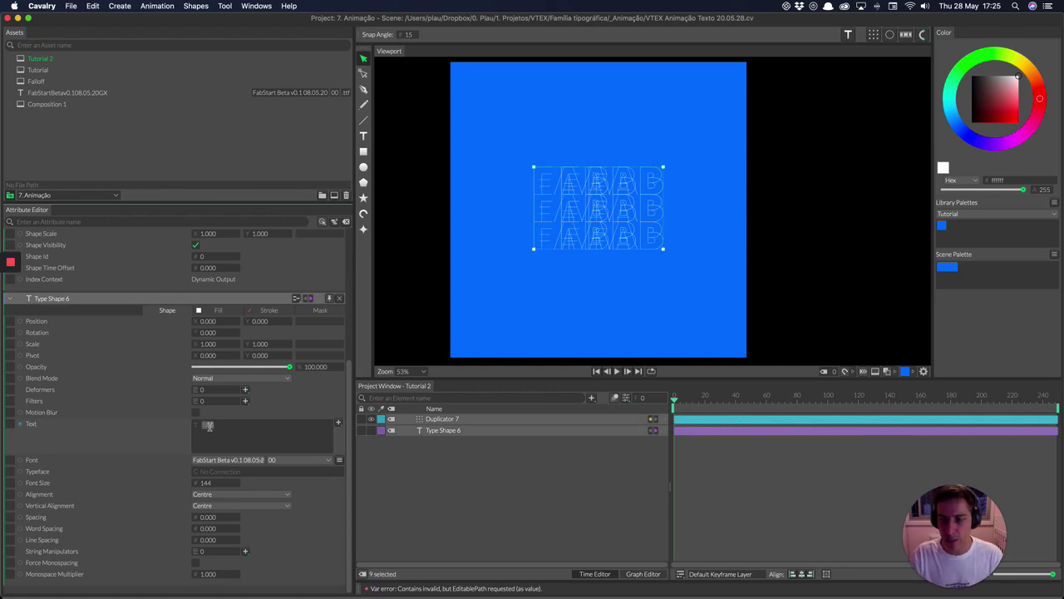
{"action": "key", "text": "BackSpace"}
{"action": "left_click", "coordinate": [452, 516]}
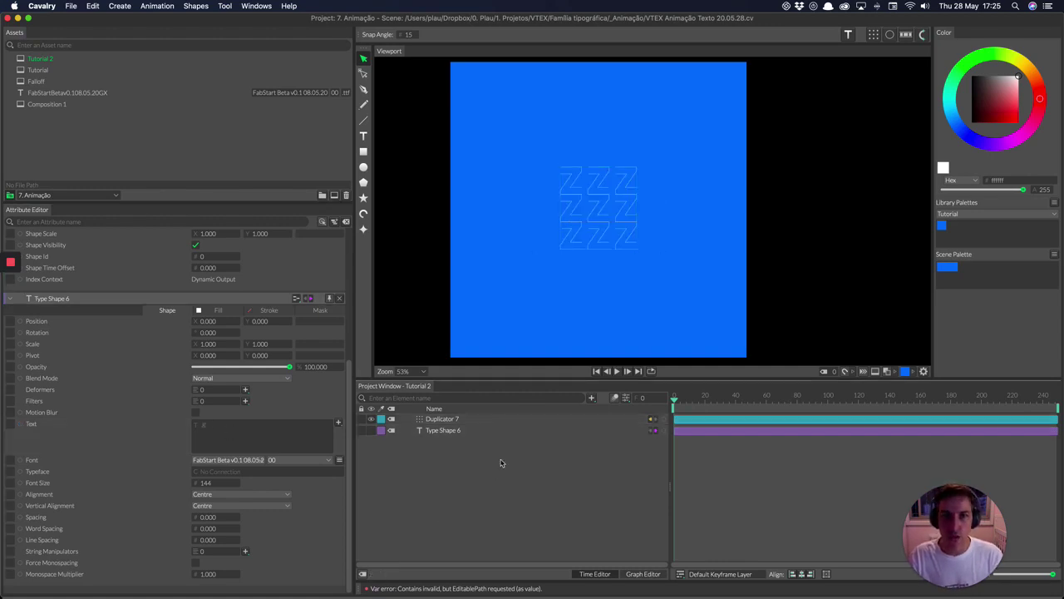
Add a Text Array element to the composition and leave only its attributes open for editing
{"action": "left_click", "coordinate": [592, 399]}
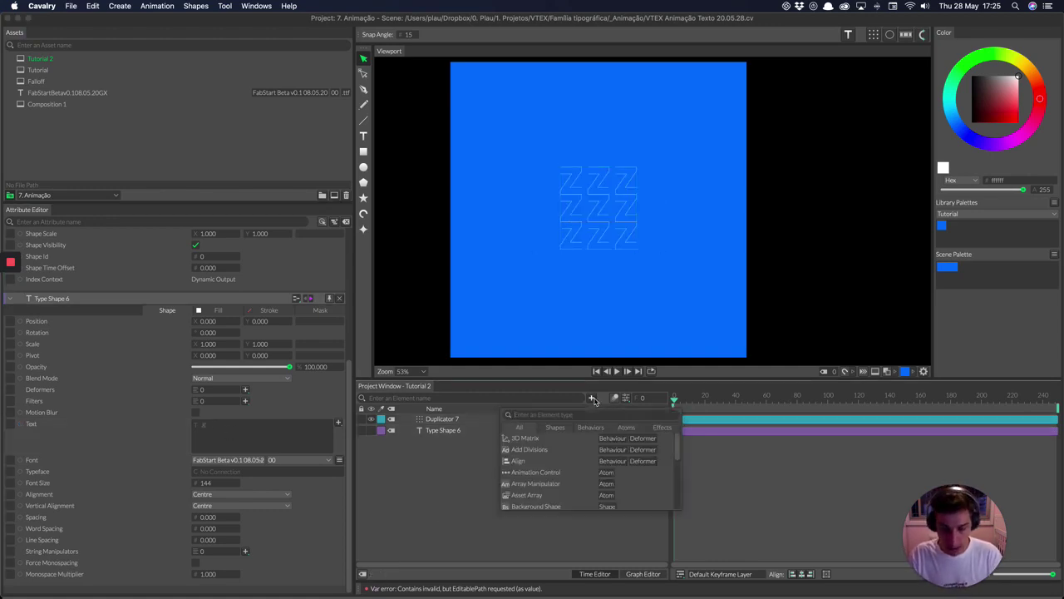
{"action": "type", "text": "Text"}
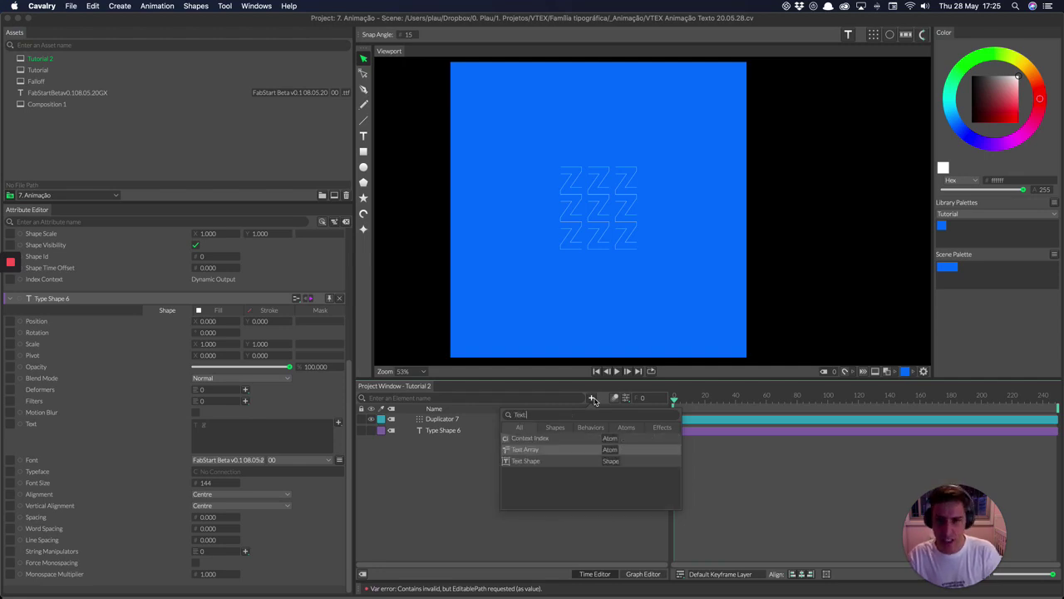
{"action": "type", "text": " Ar"}
{"action": "left_click", "coordinate": [533, 438]}
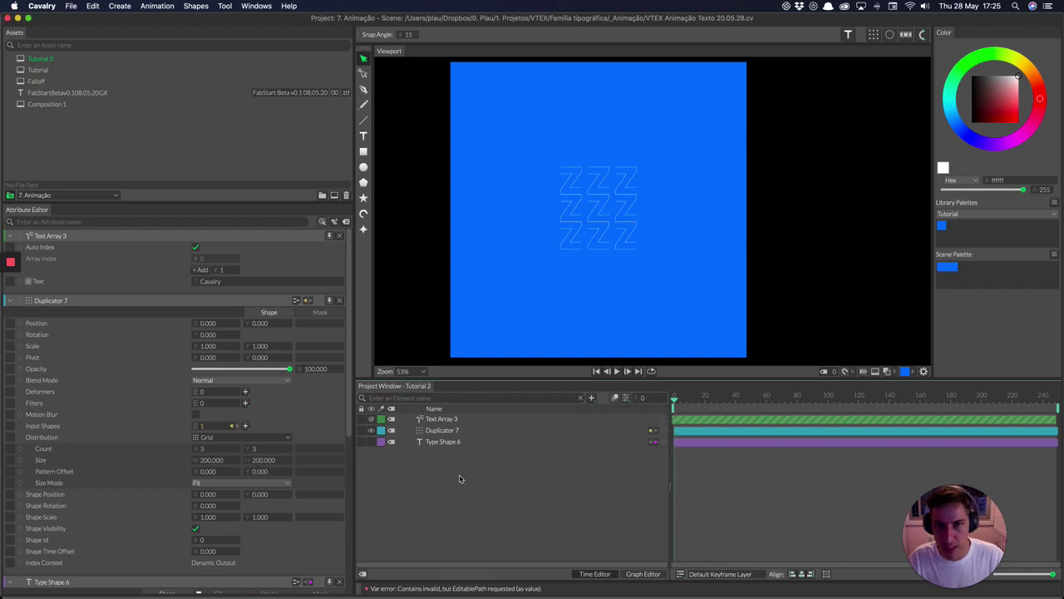
{"action": "left_click", "coordinate": [438, 420]}
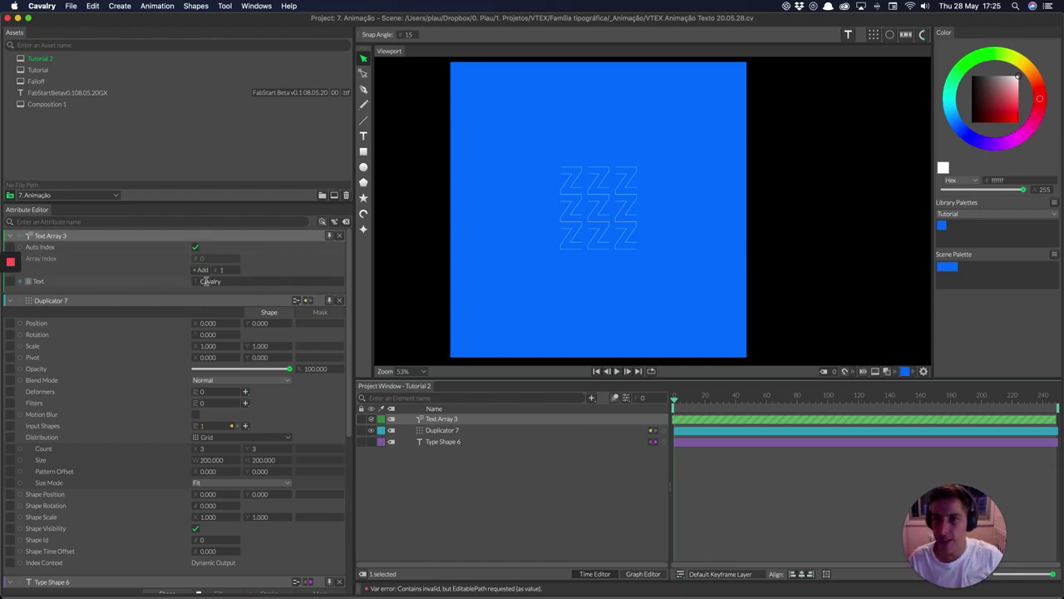
{"action": "left_click", "coordinate": [340, 300]}
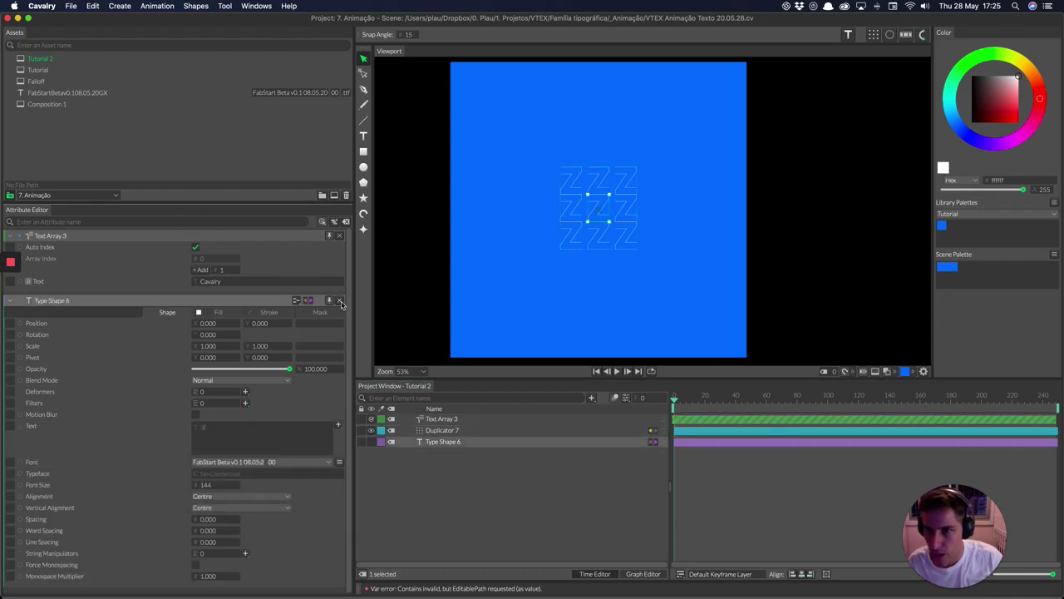
{"action": "left_click", "coordinate": [339, 301]}
{"action": "left_click_drag", "start_coordinate": [3, 128], "coordinate": [20, 131]}
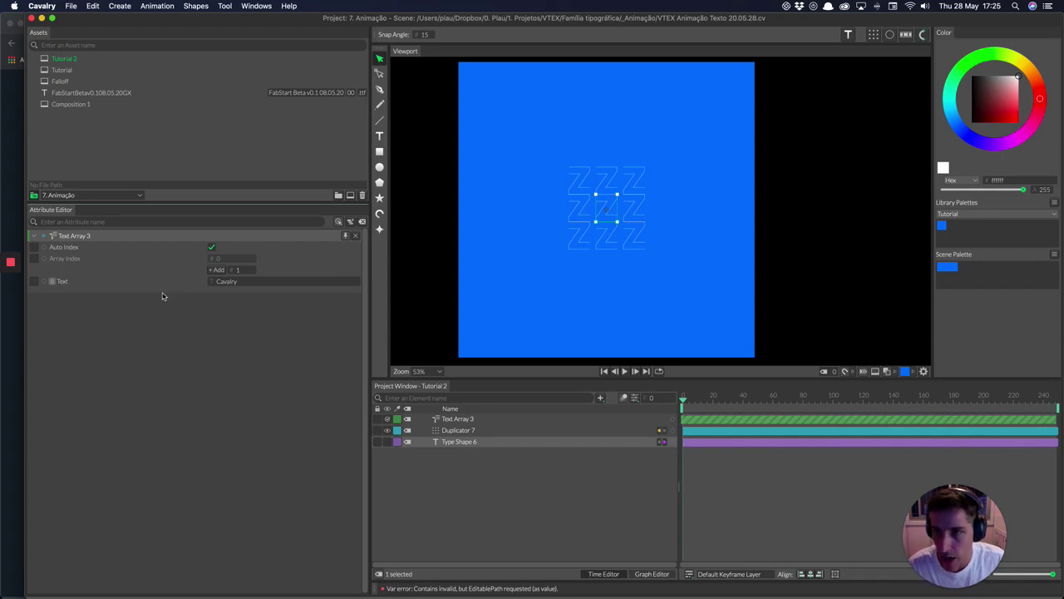
Give the Text Array three text entries: F, A and B
{"action": "double_click", "coordinate": [222, 282]}
{"action": "type", "text": "F"}
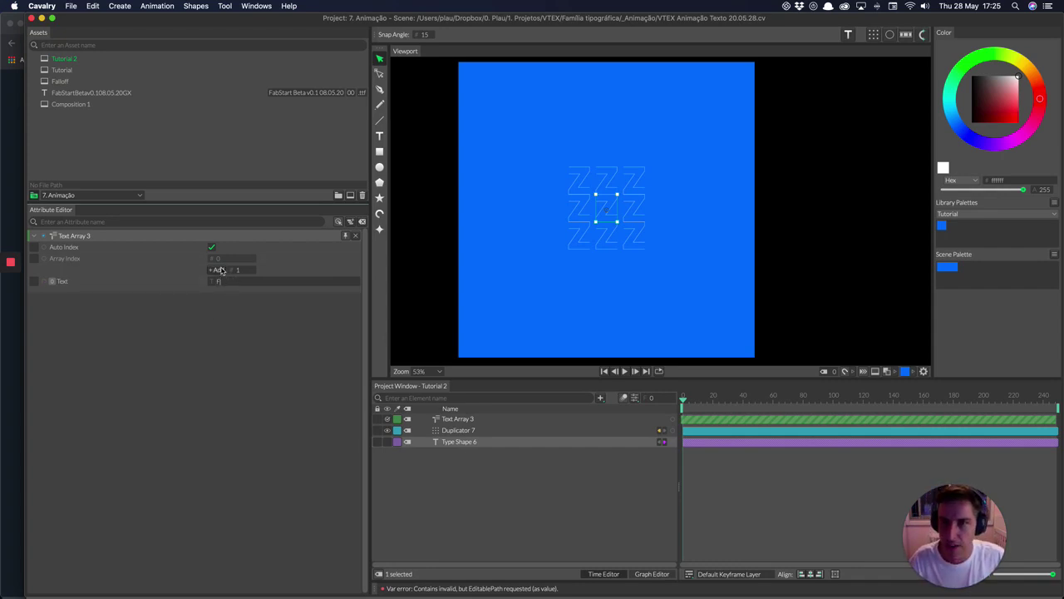
{"action": "left_click", "coordinate": [217, 269]}
{"action": "left_click", "coordinate": [217, 269]}
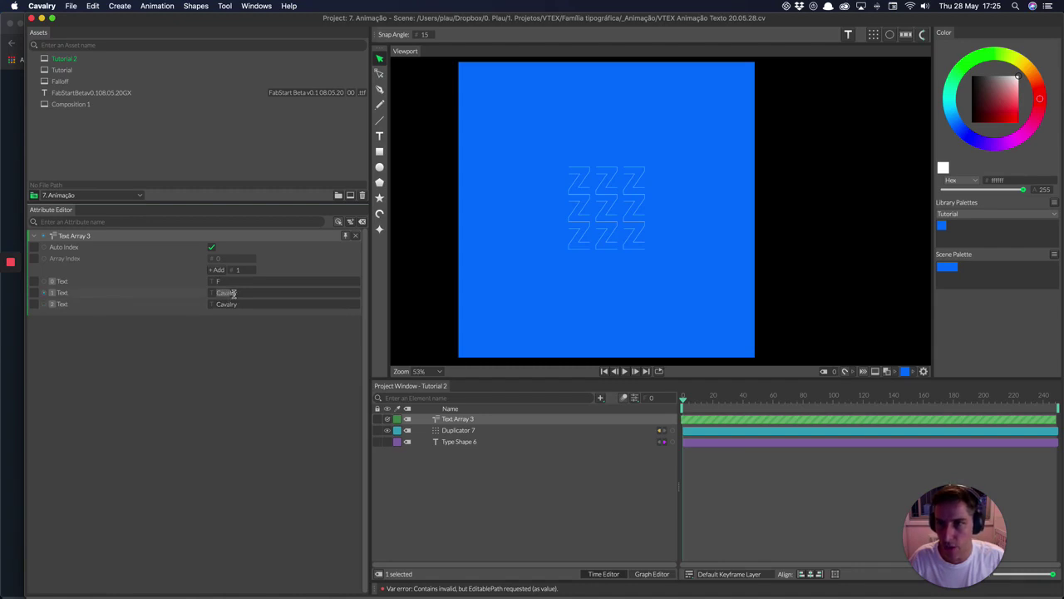
{"action": "type", "text": "A"}
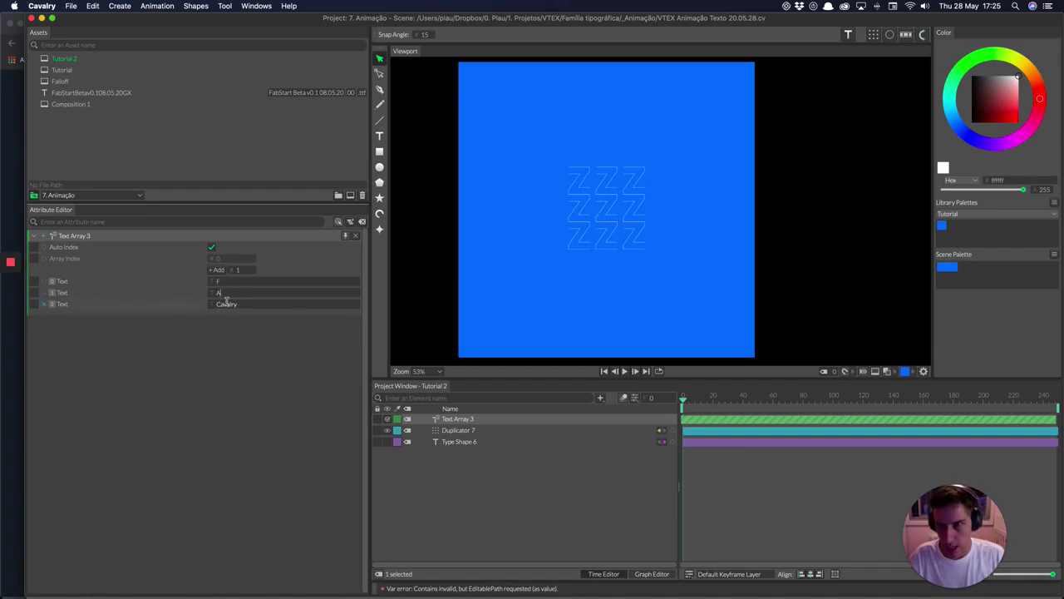
{"action": "double_click", "coordinate": [222, 304]}
{"action": "type", "text": "B"}
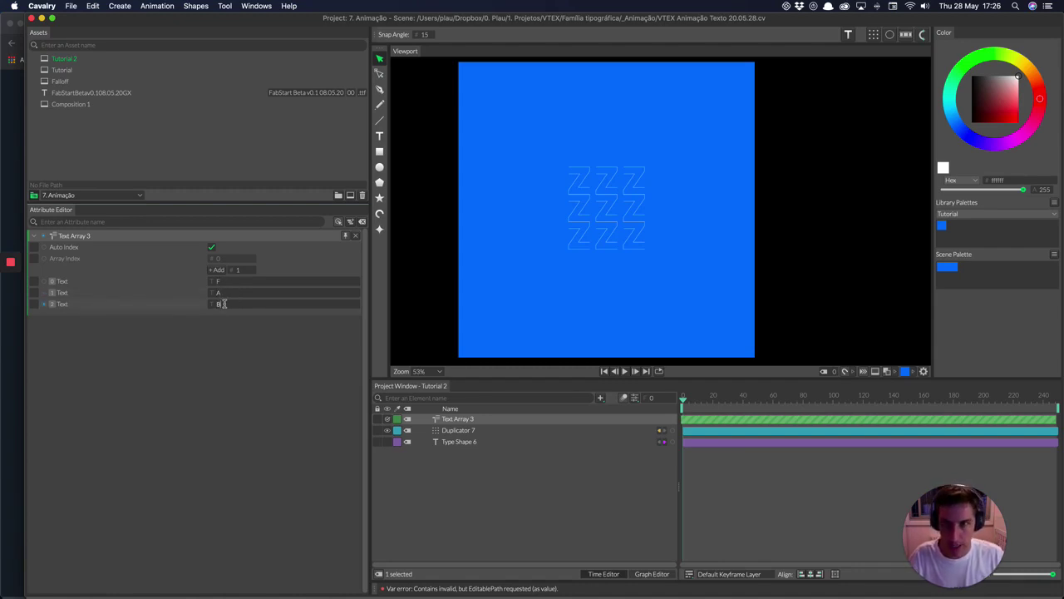
{"action": "key", "text": "Return"}
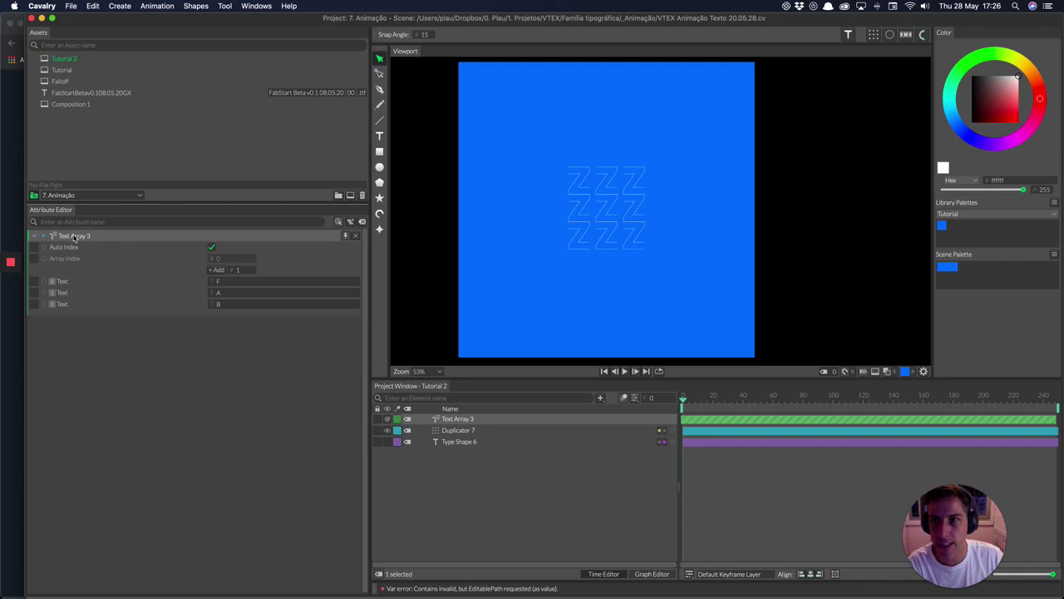
Rename the type shape used by the Duplicator as Text Atom
{"action": "left_click", "coordinate": [468, 431]}
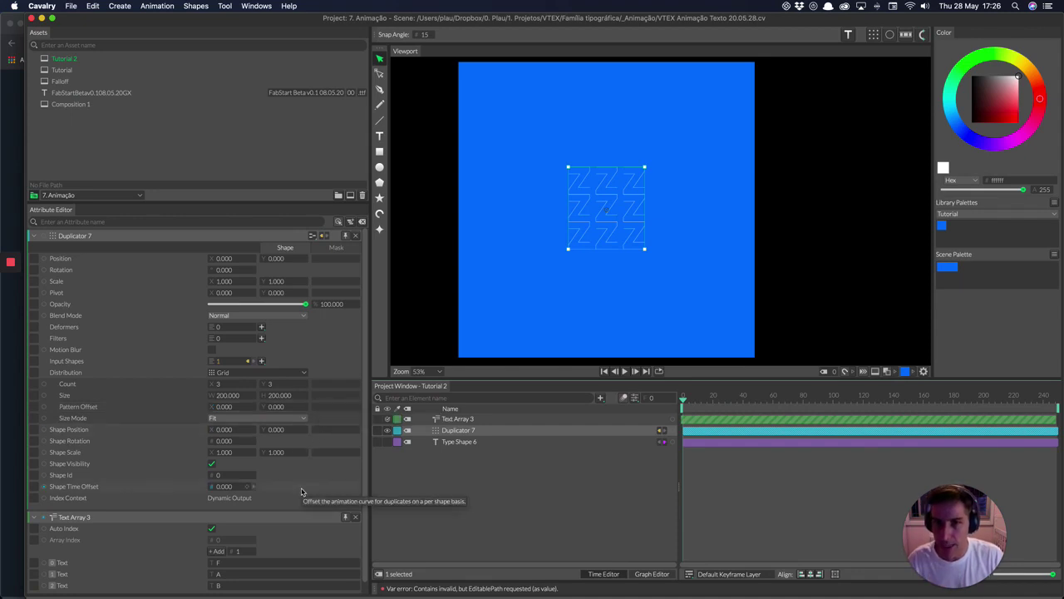
{"action": "left_click", "coordinate": [446, 442]}
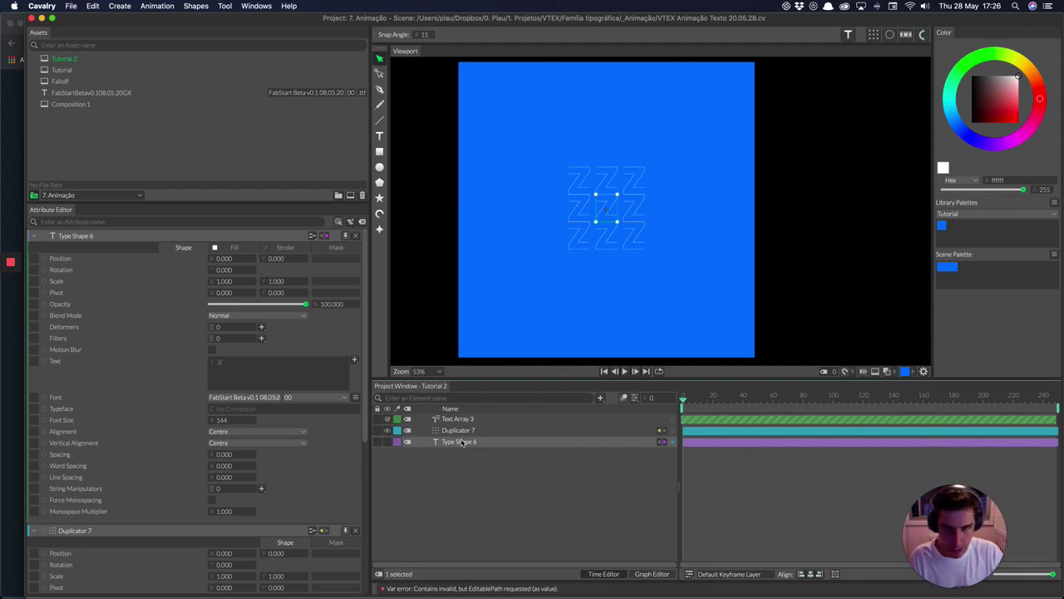
{"action": "double_click", "coordinate": [462, 443]}
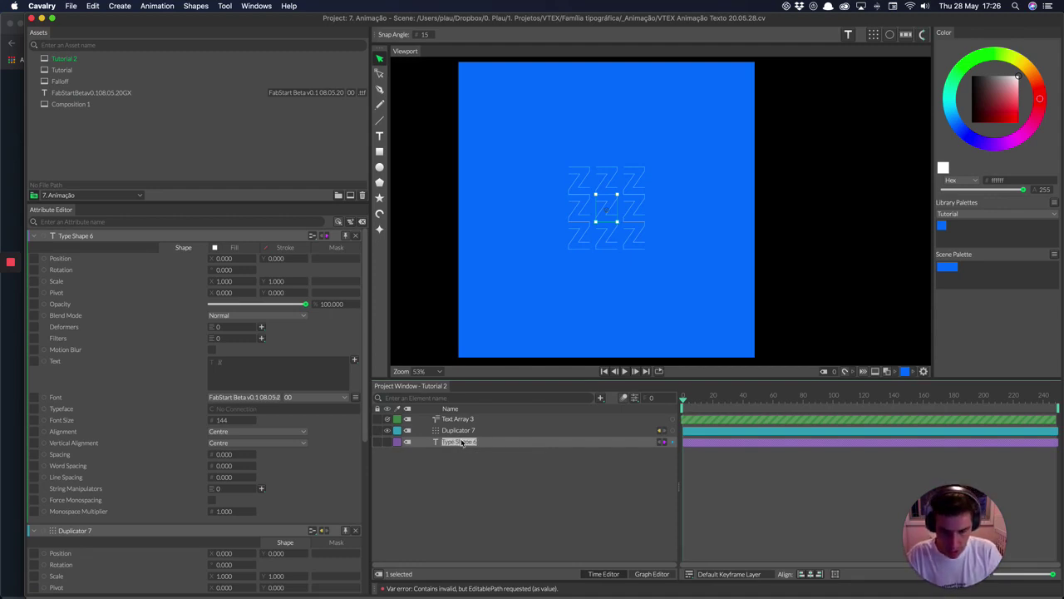
{"action": "type", "text": "Text Array"}
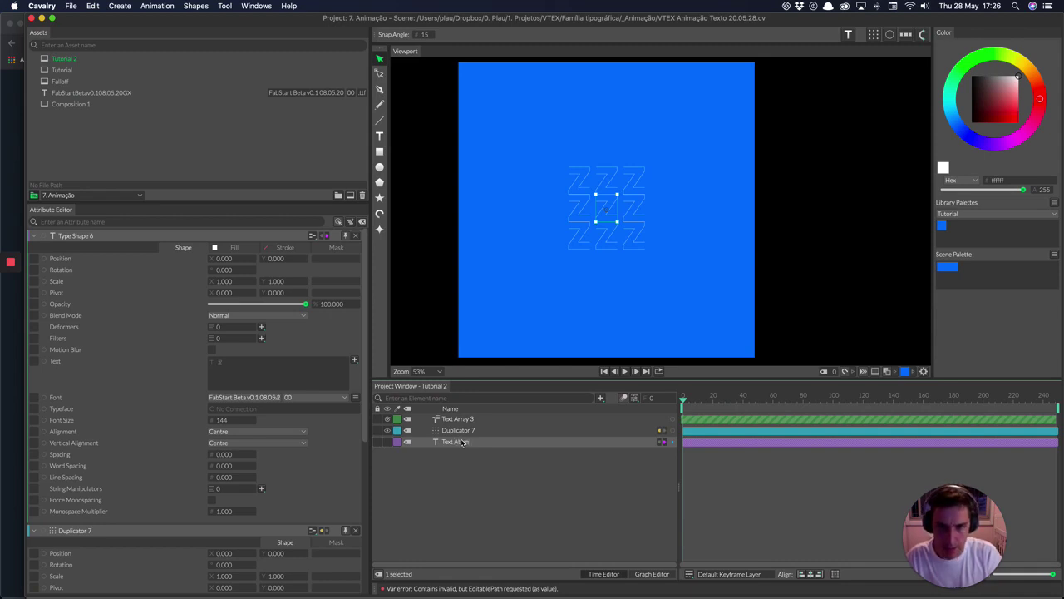
{"action": "key", "text": "Return"}
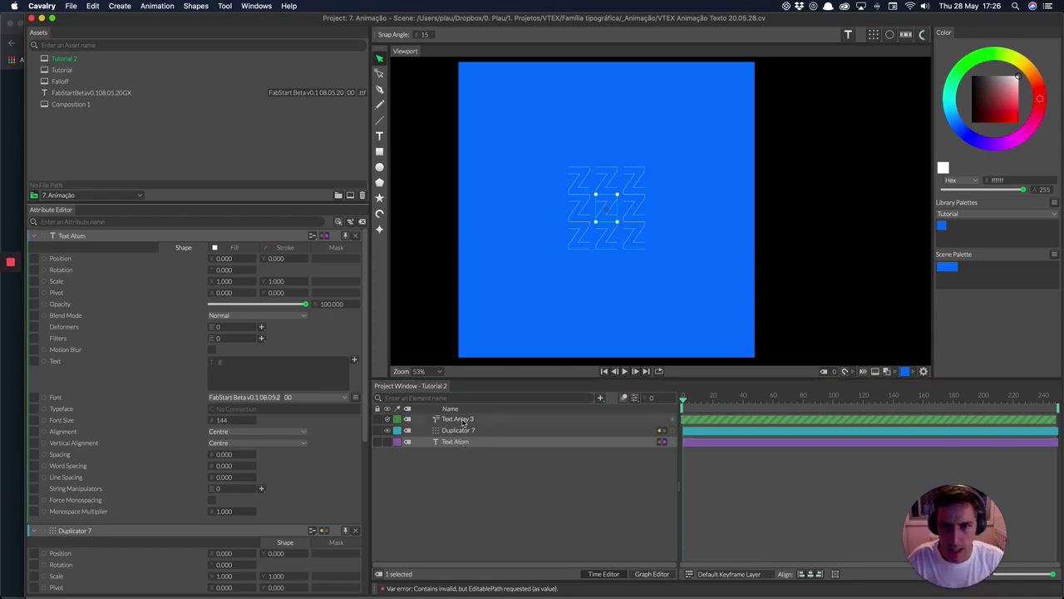
Rename the text array layer as Text Array, without its trailing number
{"action": "left_click", "coordinate": [463, 419]}
{"action": "double_click", "coordinate": [462, 420]}
{"action": "key", "text": "Right"}
{"action": "key", "text": "BackSpace"}
{"action": "key", "text": "BackSpace"}
{"action": "key", "text": "Return"}
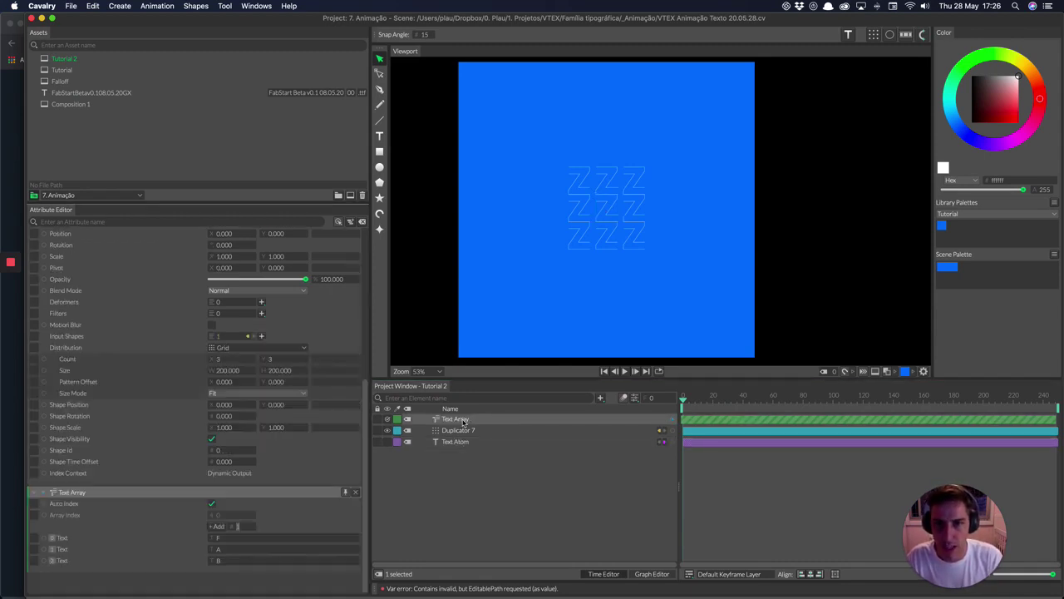
Connect the Text Array to the Text attribute of the Text Atom shape
{"action": "left_click", "coordinate": [457, 445]}
{"action": "left_click", "coordinate": [455, 444]}
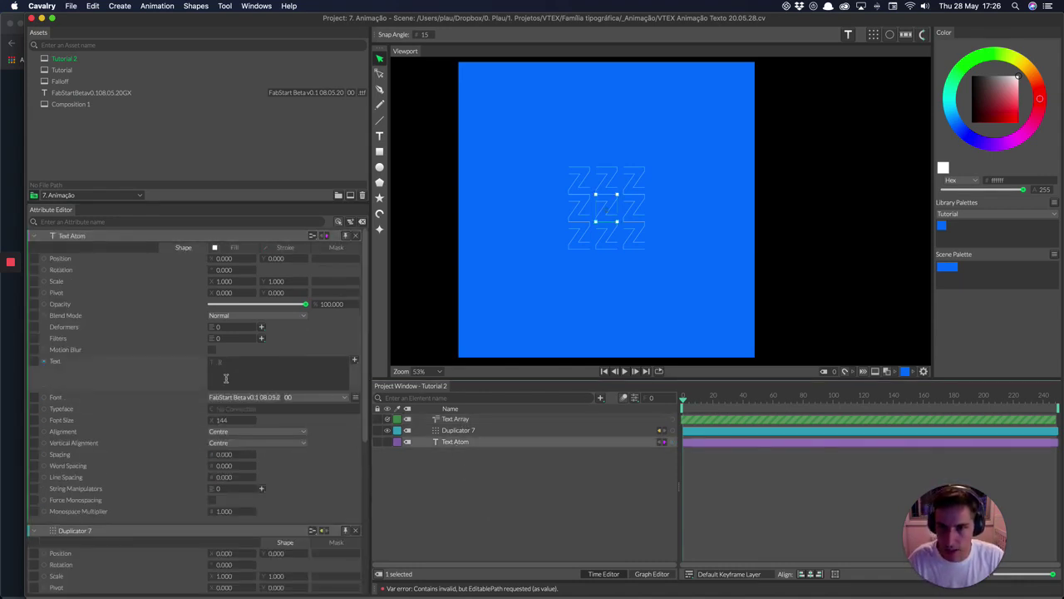
{"action": "left_click", "coordinate": [463, 419]}
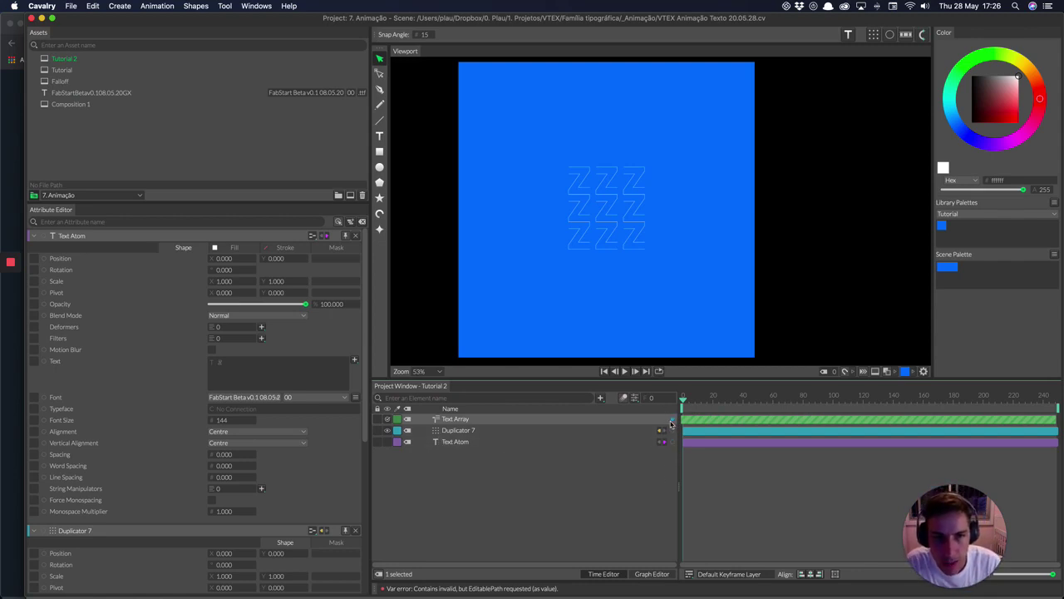
{"action": "left_click_drag", "start_coordinate": [673, 423], "coordinate": [45, 363]}
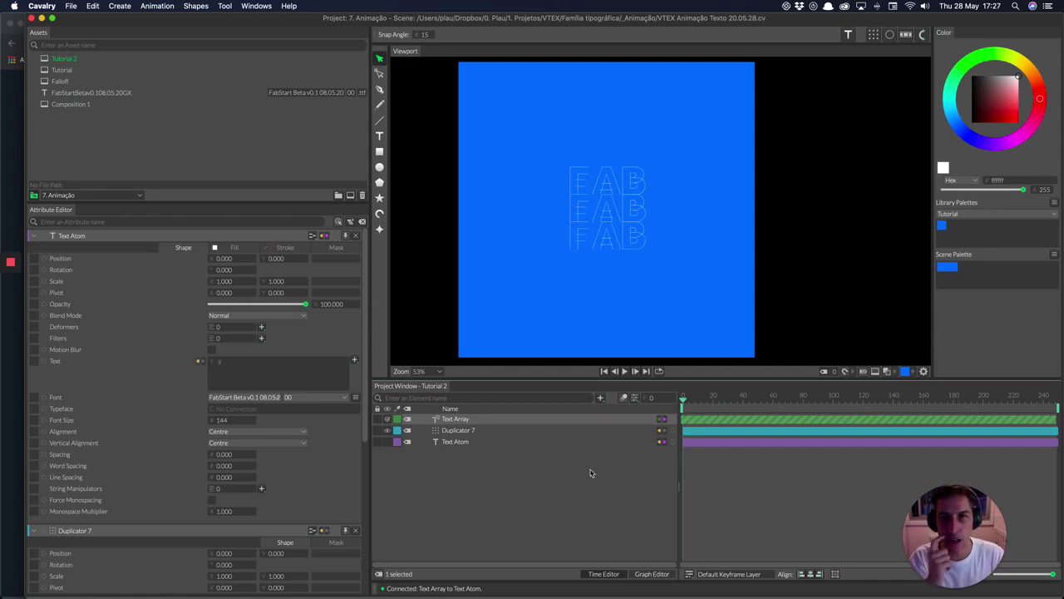
Set the Duplicator's grid count to 10 in X and 10 in Y
{"action": "left_click", "coordinate": [469, 430]}
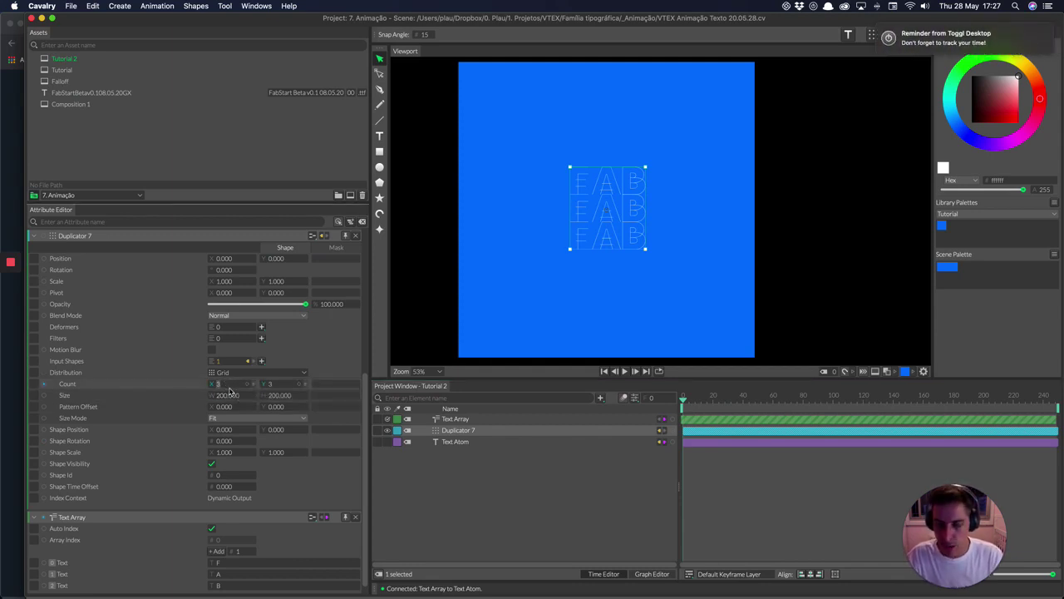
{"action": "type", "text": "10"}
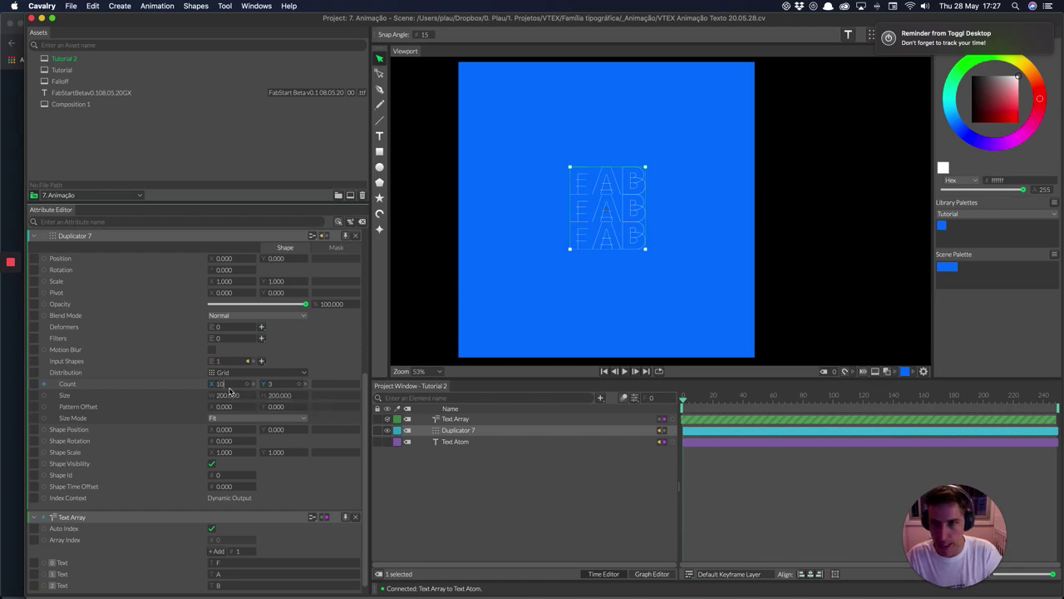
{"action": "key", "text": "Return"}
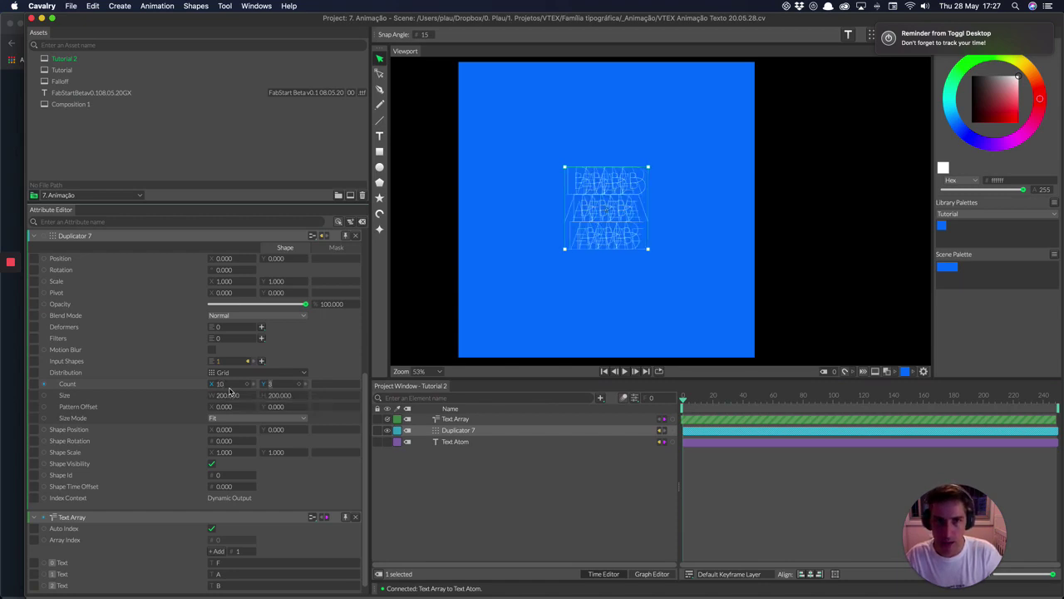
{"action": "type", "text": "10"}
{"action": "key", "text": "Return"}
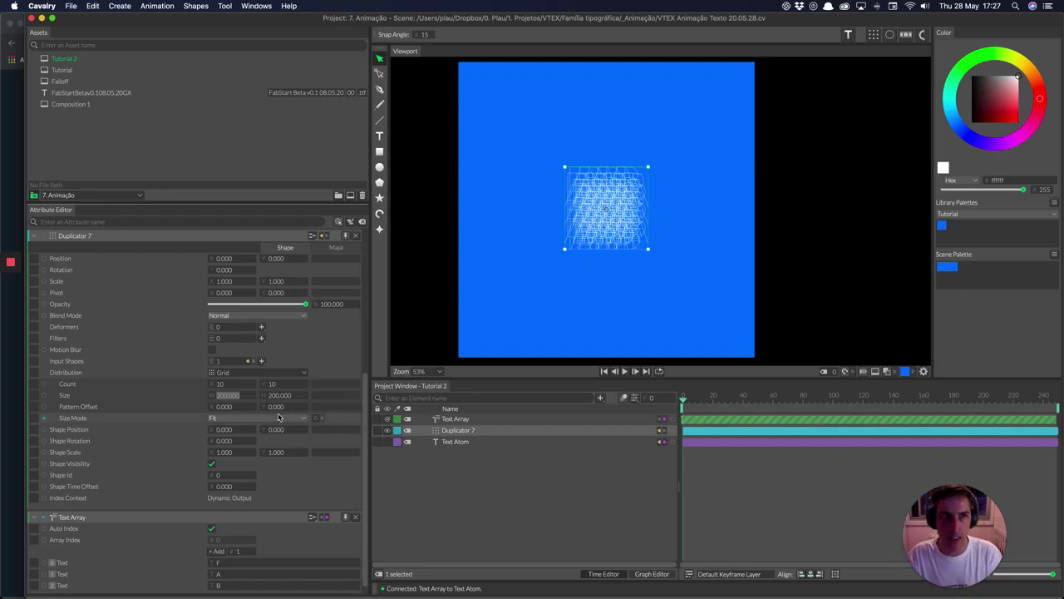
Try a width of 1000 for the Duplicator's grid and delete the stray keyframe from that width
{"action": "type", "text": "1000"}
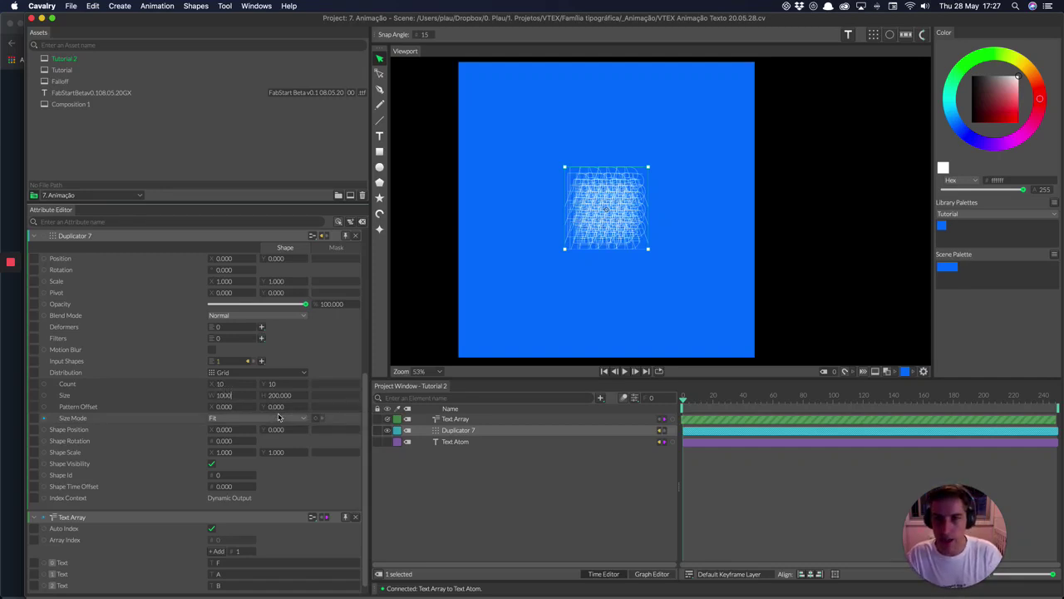
{"action": "key", "text": "Return"}
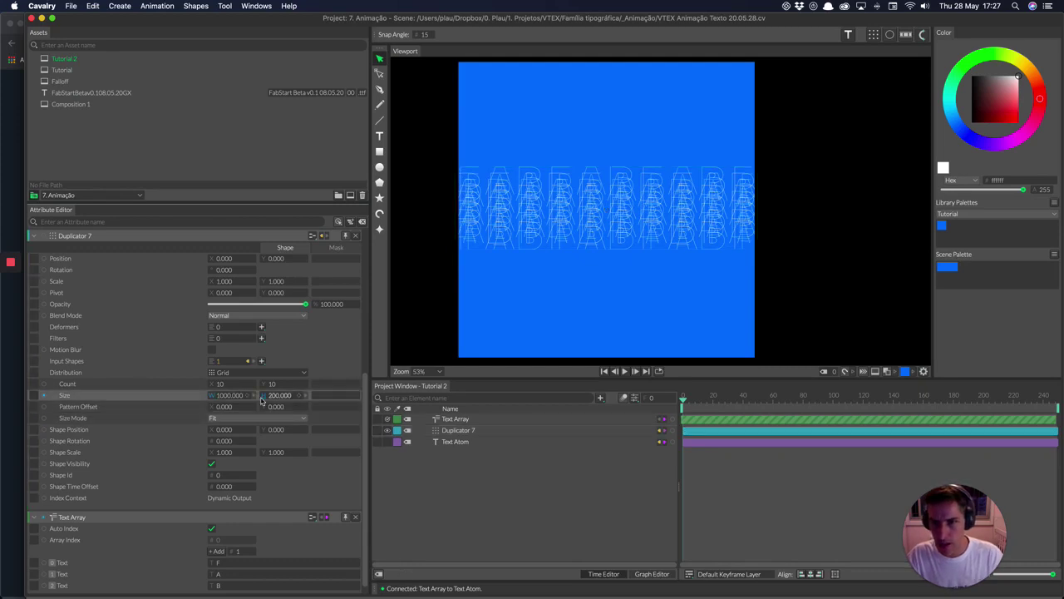
{"action": "left_click", "coordinate": [246, 395]}
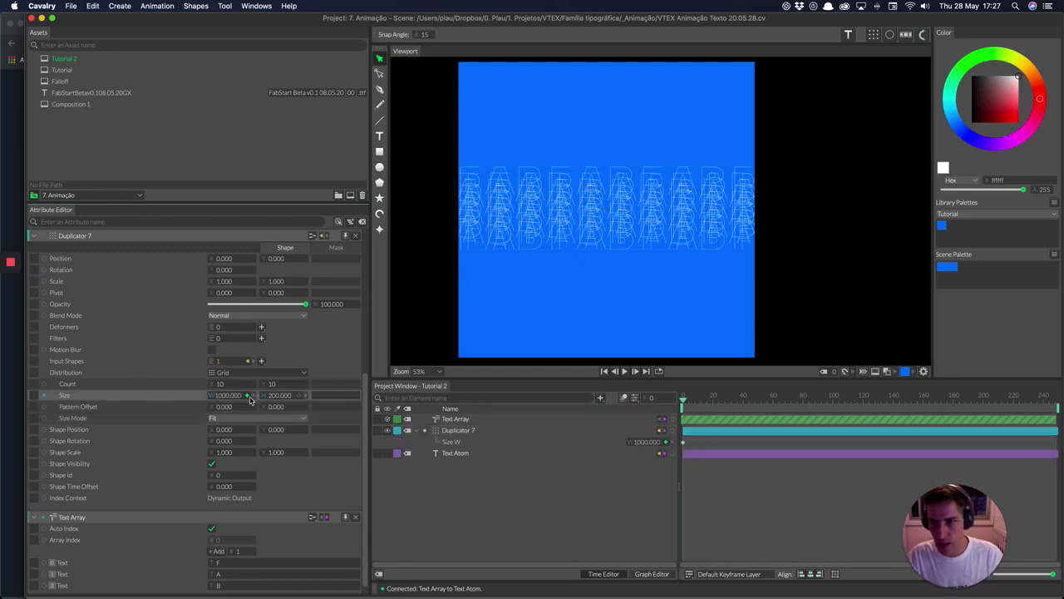
{"action": "left_click", "coordinate": [679, 442]}
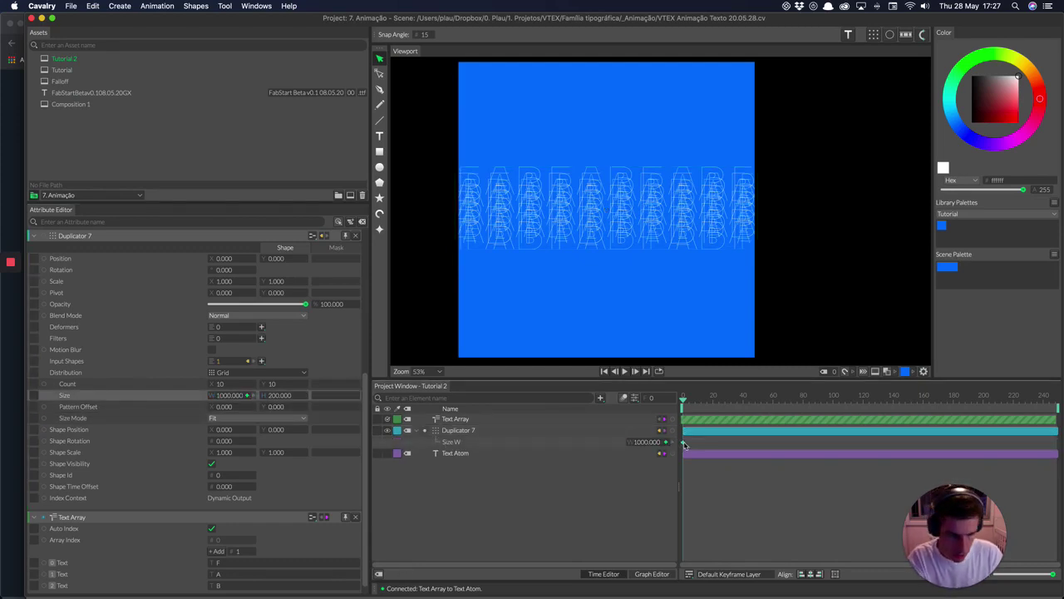
{"action": "key", "text": "BackSpace"}
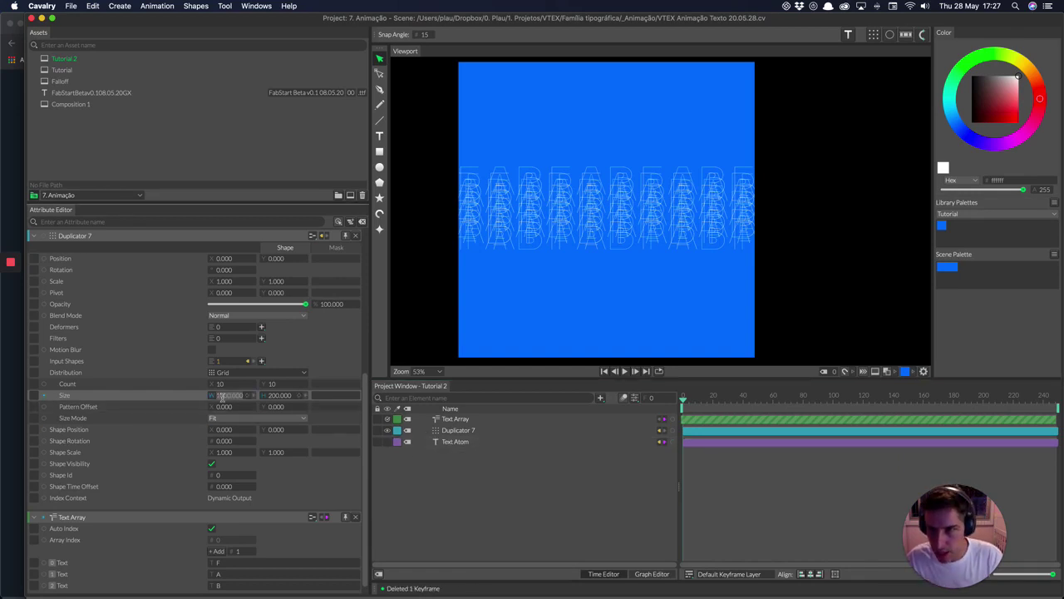
Set the Duplicator's grid size to 2000 wide and 2000 high
{"action": "type", "text": "2000.0"}
{"action": "key", "text": "Tab"}
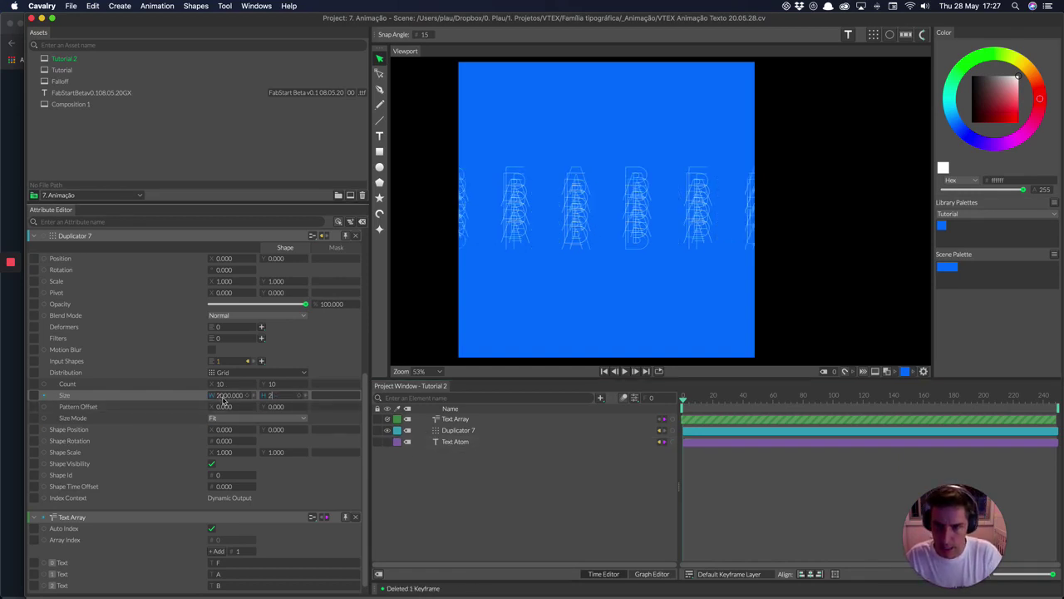
{"action": "type", "text": "2000"}
{"action": "key", "text": "Return"}
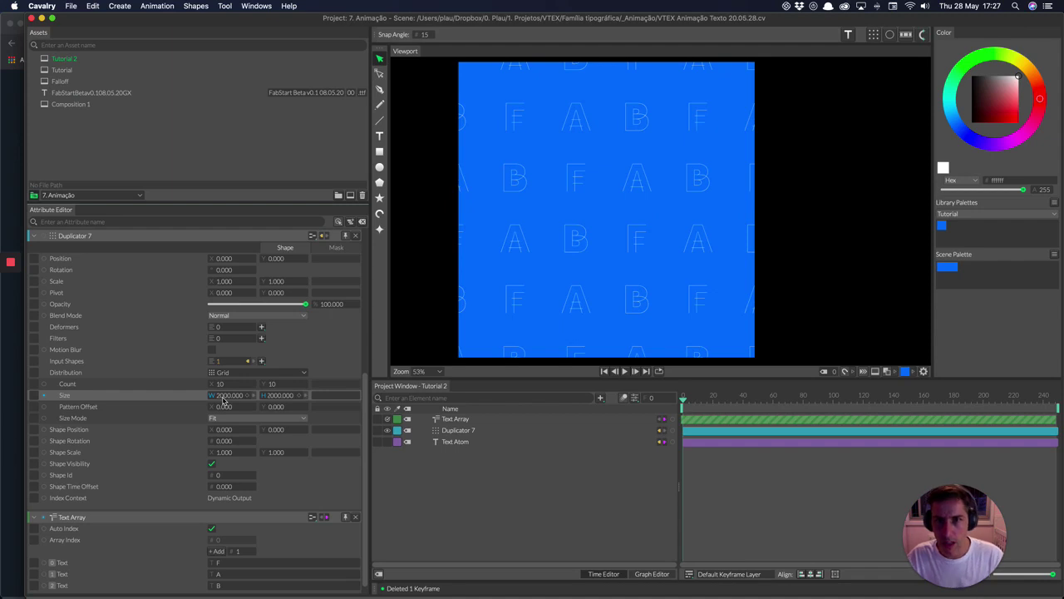
Raise the Duplicator's grid count to 18 in both X and Y, trying 20 in Y first
{"action": "left_click", "coordinate": [275, 385]}
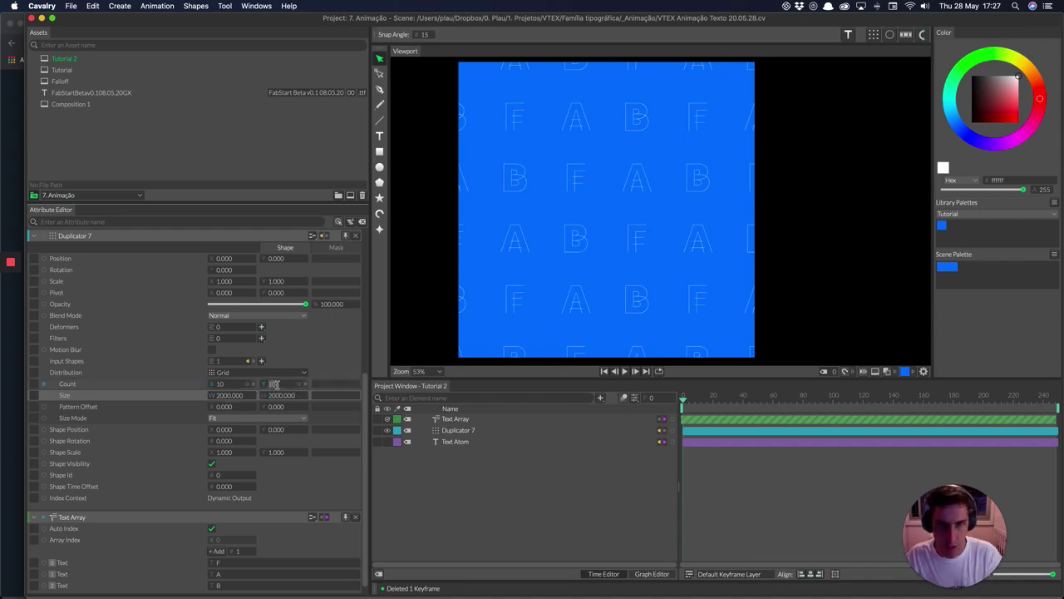
{"action": "type", "text": "20"}
{"action": "left_click", "coordinate": [278, 384]}
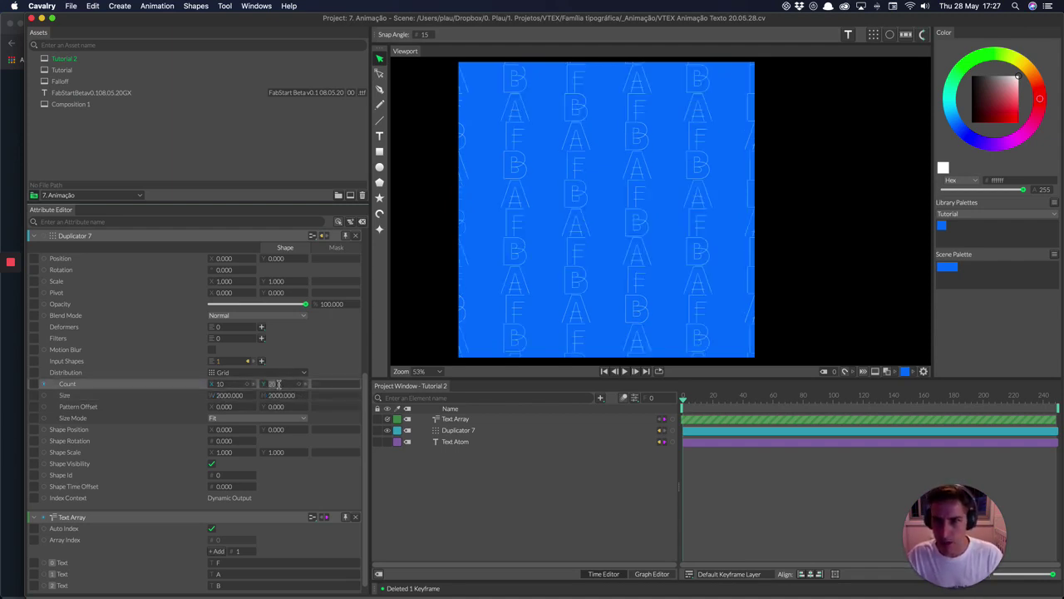
{"action": "type", "text": "18"}
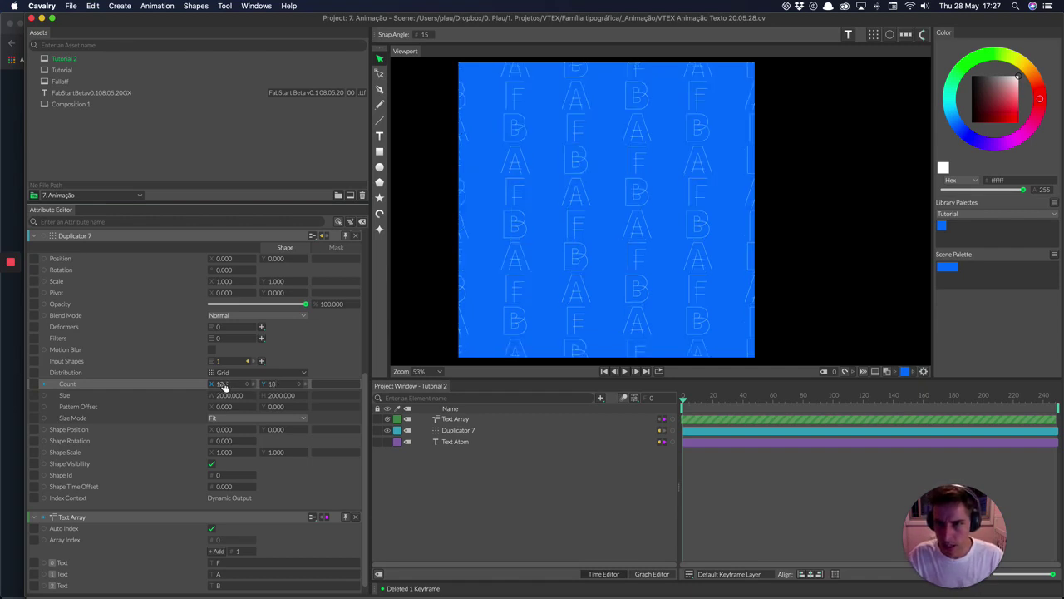
{"action": "left_click", "coordinate": [222, 383]}
{"action": "type", "text": "8"}
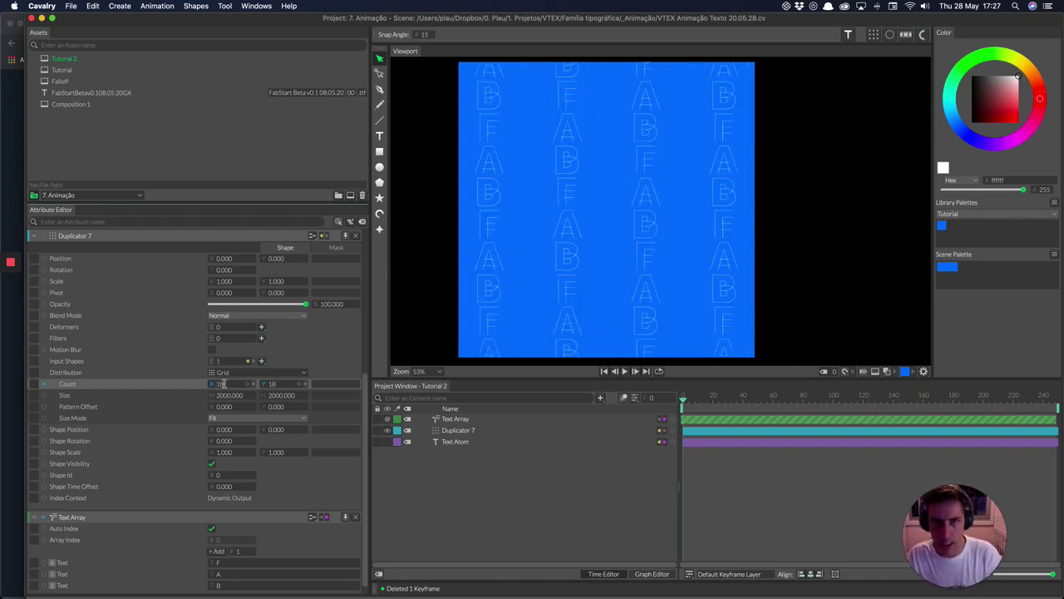
{"action": "type", "text": "1"}
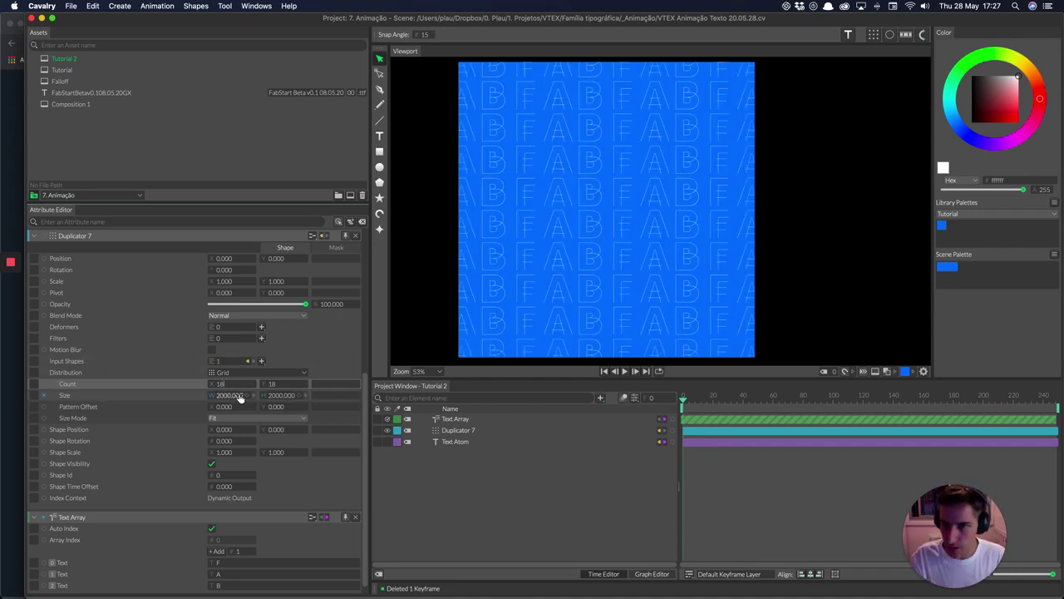
Set the Duplicator's grid size to 1600 wide and 1800 high, trying a height of 1600 first
{"action": "type", "text": "16"}
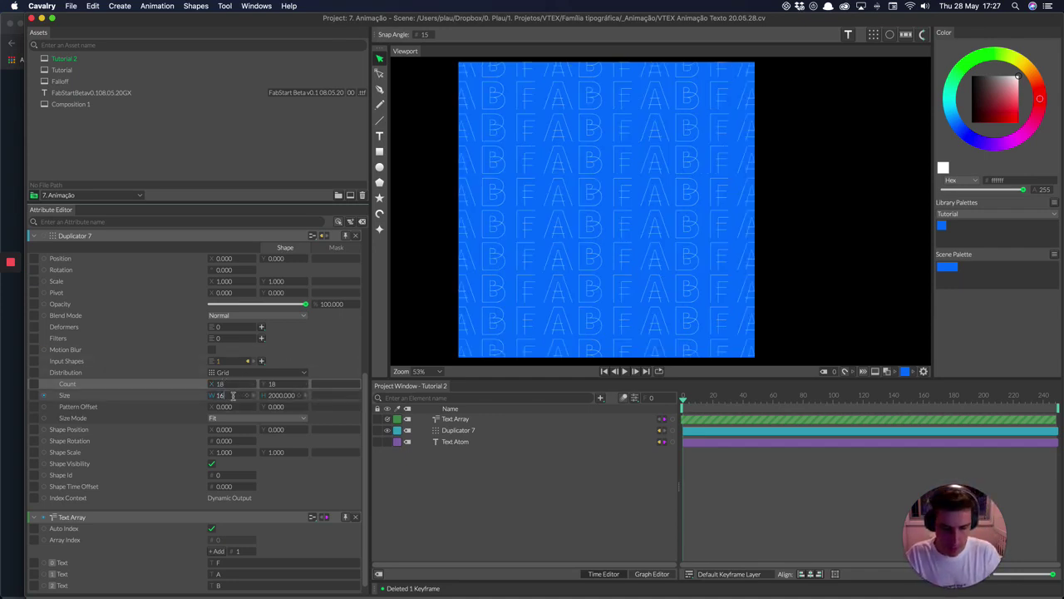
{"action": "type", "text": "00"}
{"action": "key", "text": "Return"}
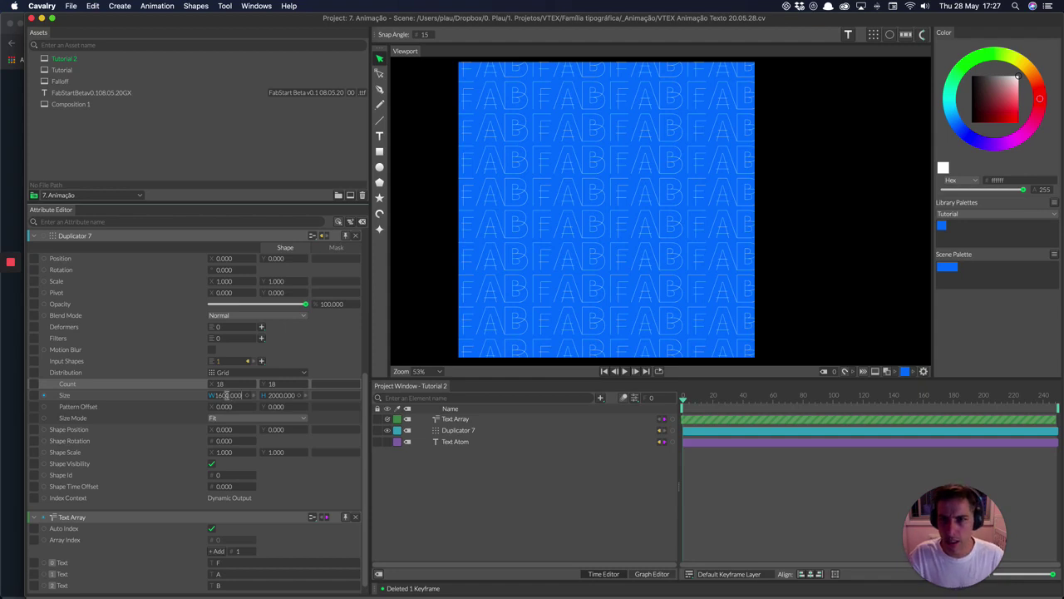
{"action": "left_click", "coordinate": [274, 396]}
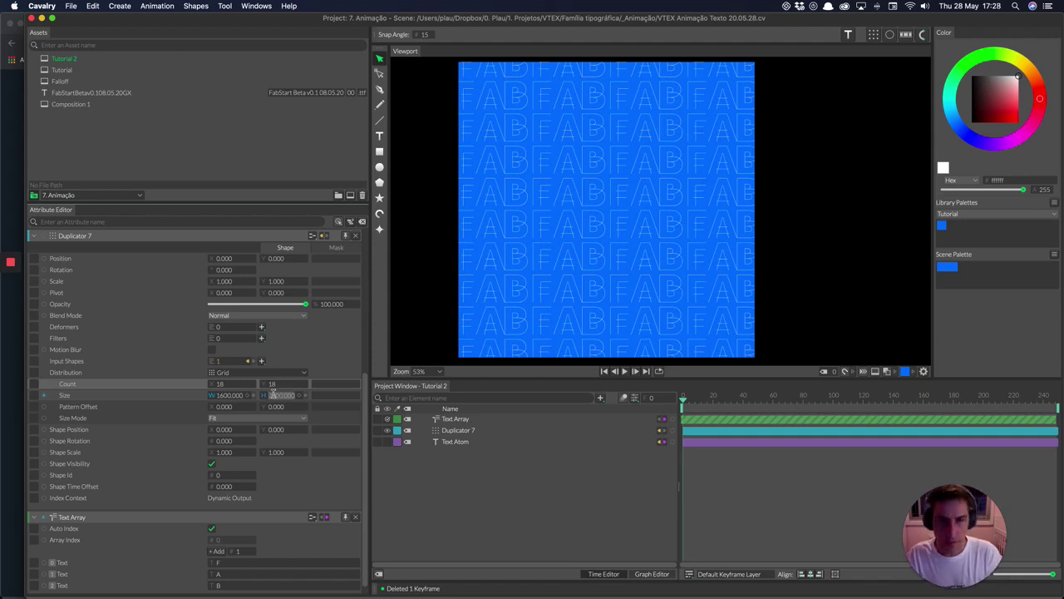
{"action": "type", "text": "1600"}
{"action": "key", "text": "Return"}
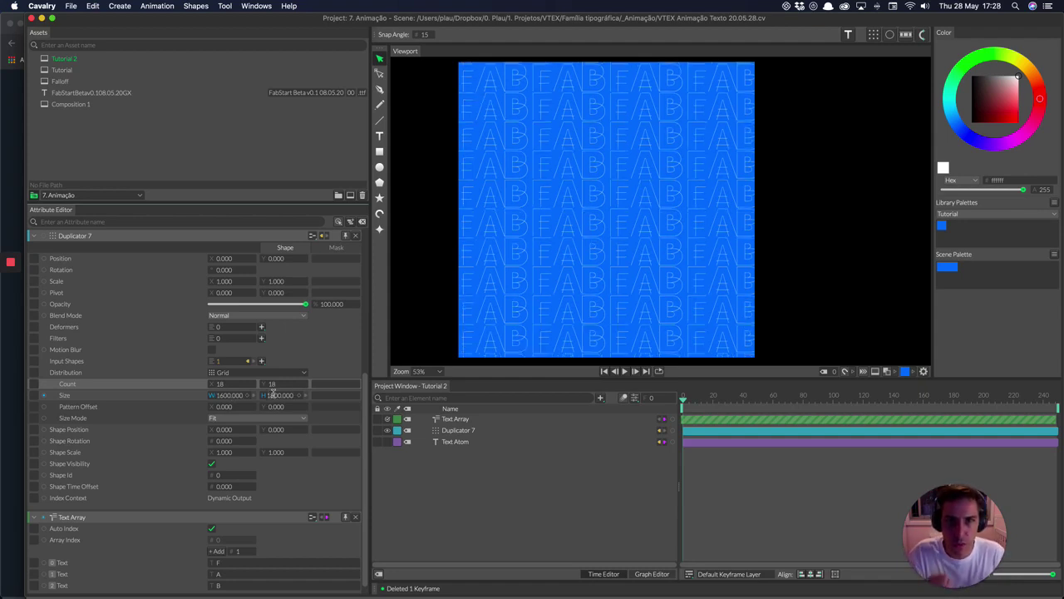
{"action": "type", "text": "8"}
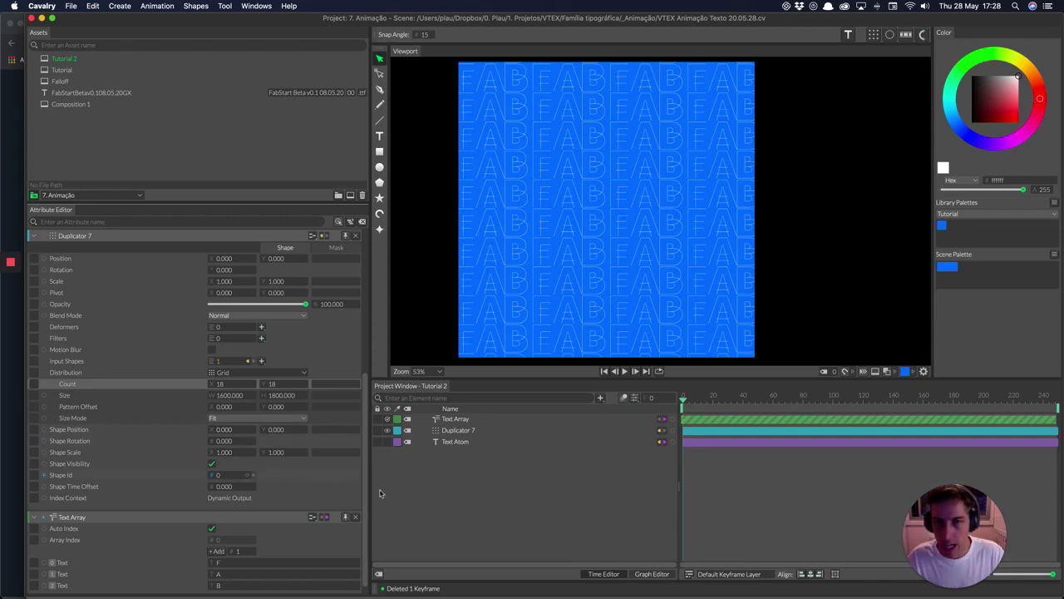
{"action": "key", "text": "Return"}
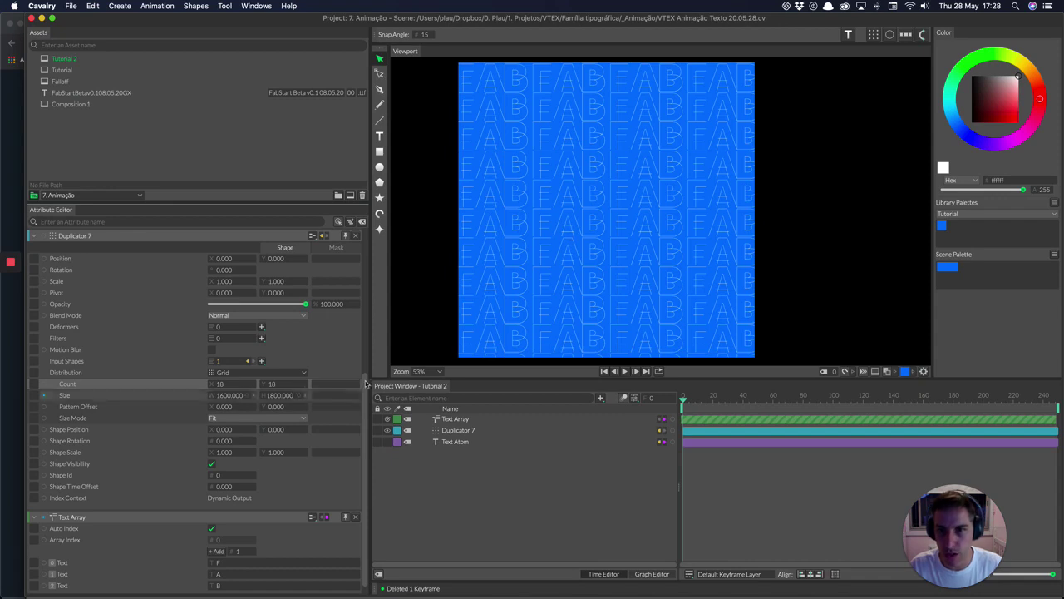
Set the Duplicator's pattern offset to 250 in X and 250 in Y
{"action": "left_click", "coordinate": [220, 408]}
{"action": "key", "text": "Return"}
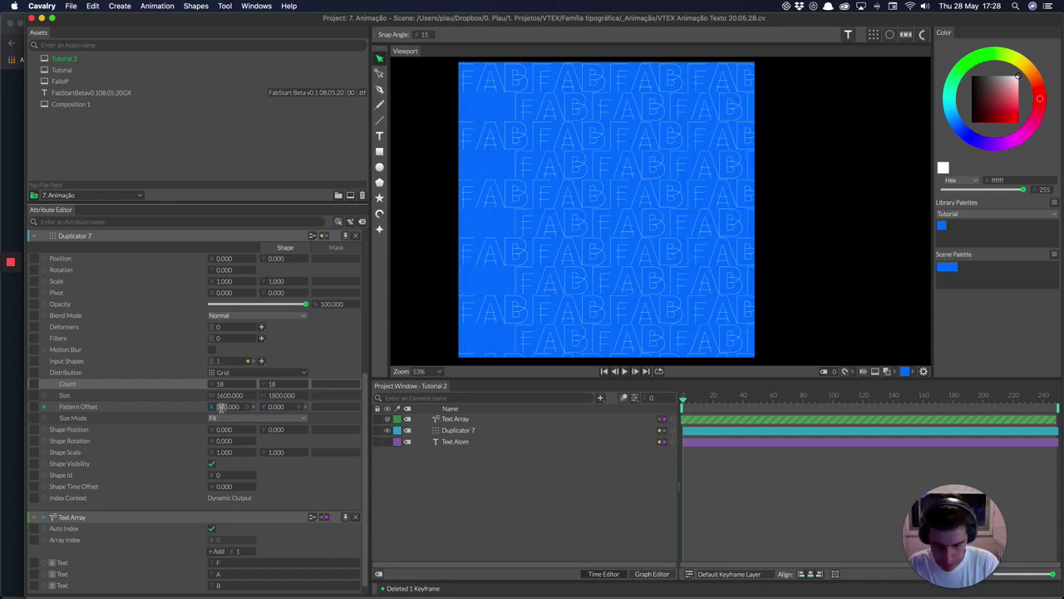
{"action": "key", "text": "Return"}
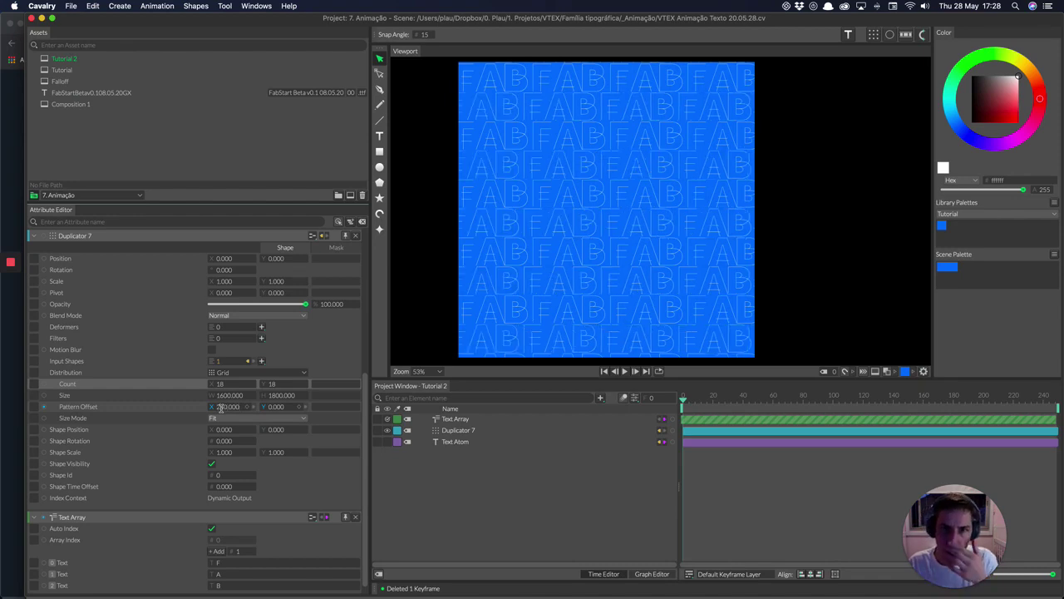
{"action": "double_click", "coordinate": [271, 409]}
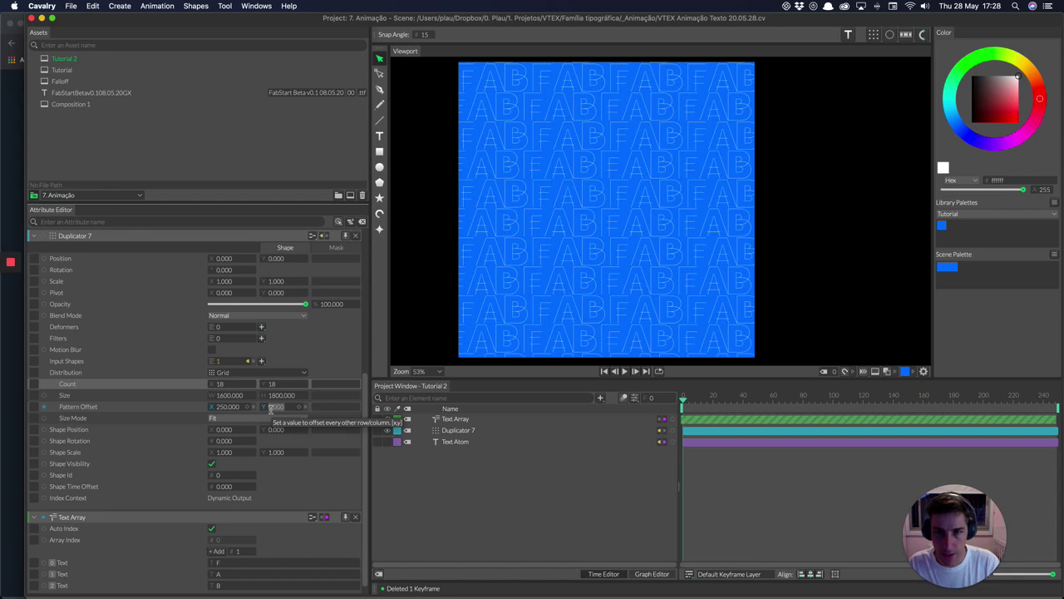
{"action": "type", "text": "250"}
{"action": "key", "text": "Return"}
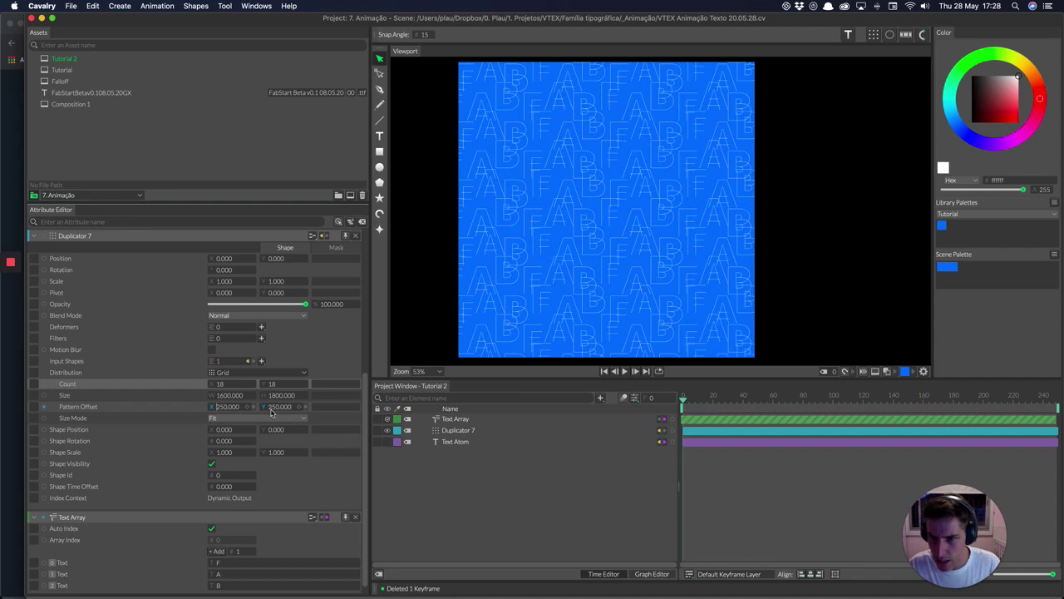
Try a Duplicator pattern offset of 228 in X and -250 in Y
{"action": "left_click_drag", "start_coordinate": [273, 407], "coordinate": [268, 416]}
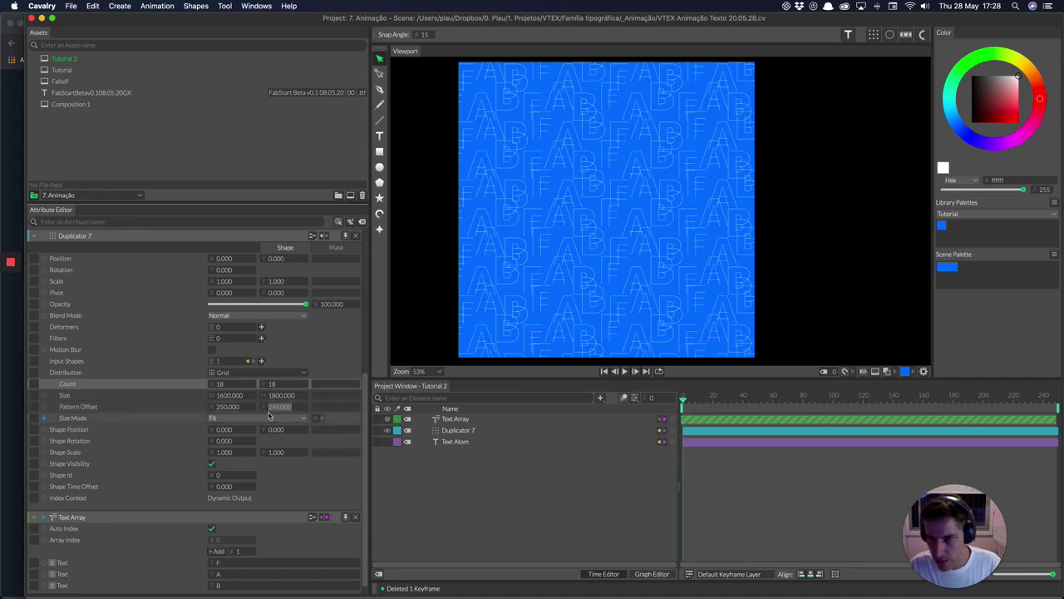
{"action": "type", "text": "-250"}
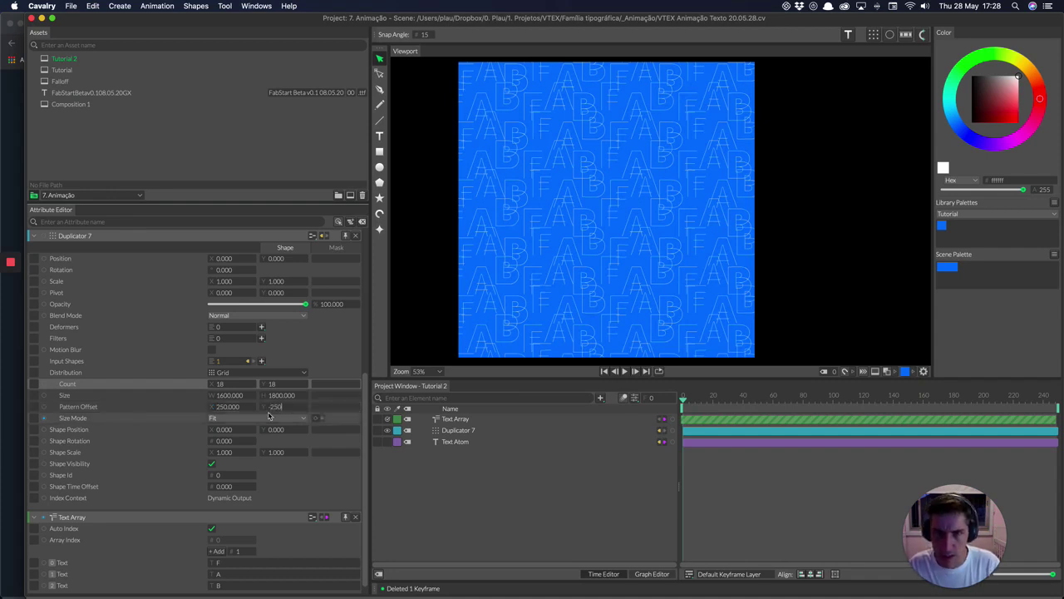
{"action": "key", "text": "Return"}
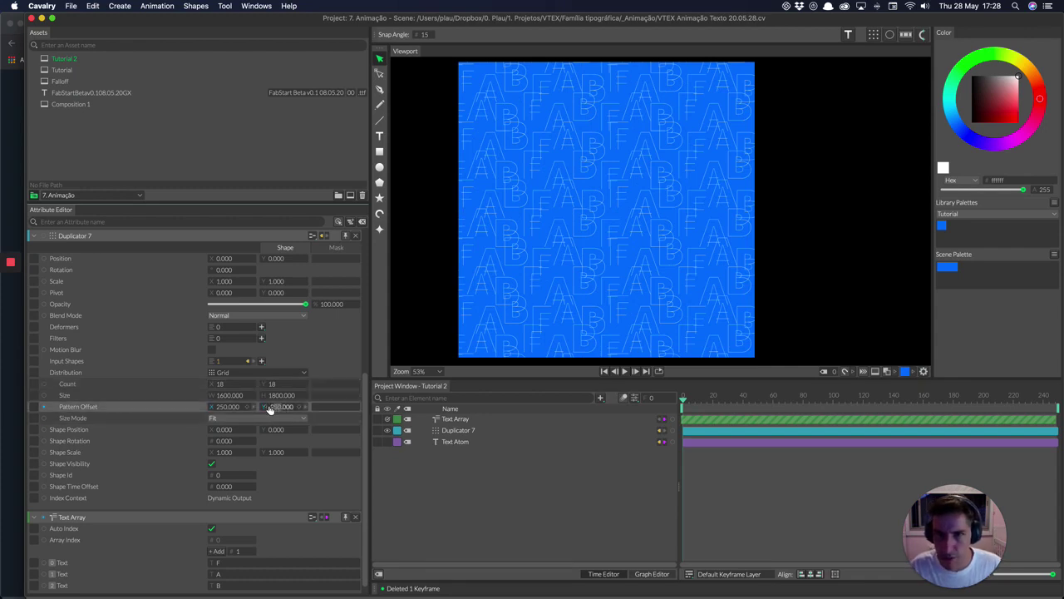
{"action": "left_click", "coordinate": [277, 396]}
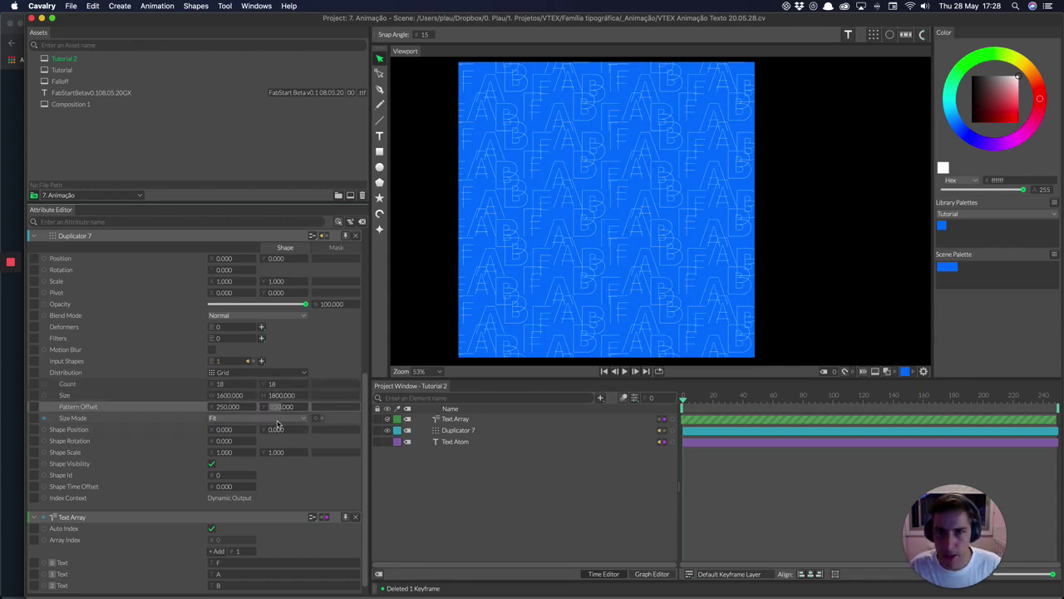
{"action": "left_click", "coordinate": [227, 408]}
{"action": "type", "text": "228"}
{"action": "key", "text": "Return"}
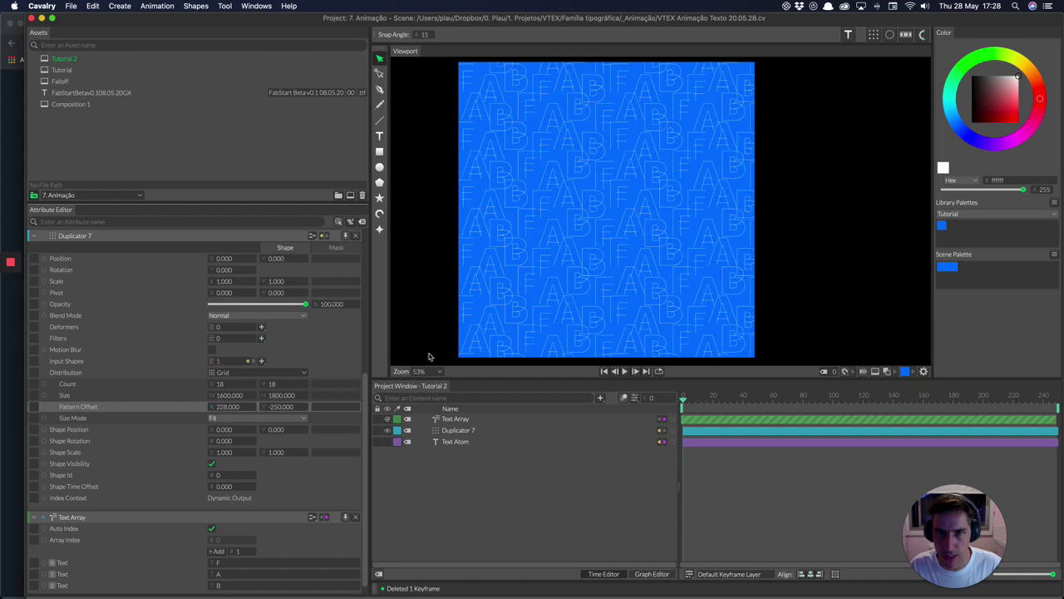
Adjust the Duplicator's pattern offset to 199 in X and -252 in Y, trying -275 in Y first
{"action": "left_click", "coordinate": [277, 408]}
{"action": "type", "text": "-275"}
{"action": "key", "text": "Return"}
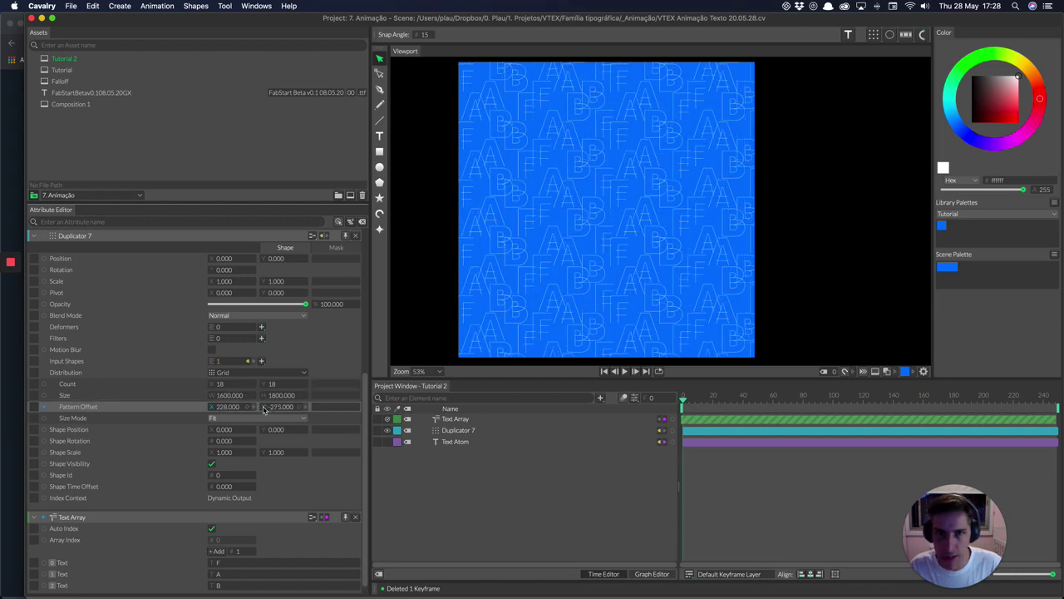
{"action": "left_click_drag", "start_coordinate": [265, 409], "coordinate": [294, 410]}
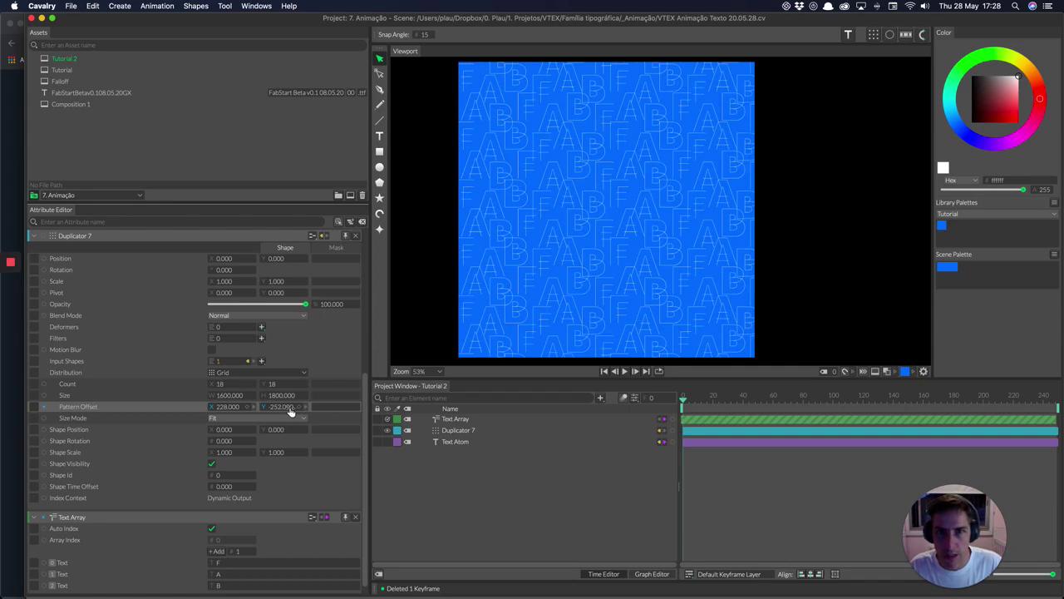
{"action": "left_click_drag", "start_coordinate": [227, 407], "coordinate": [235, 407]}
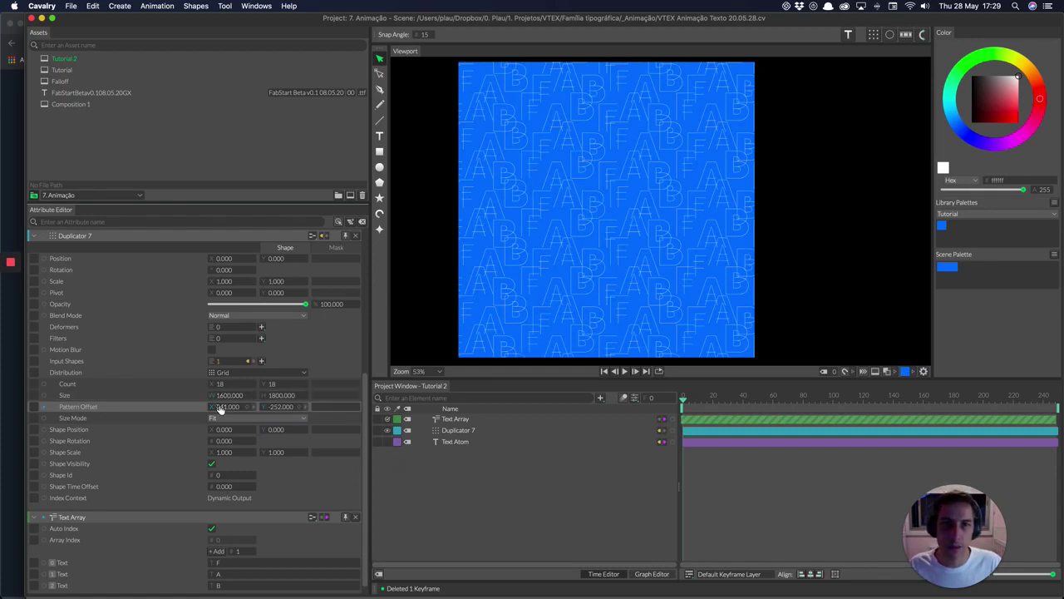
{"action": "left_click_drag", "start_coordinate": [214, 409], "coordinate": [210, 409]}
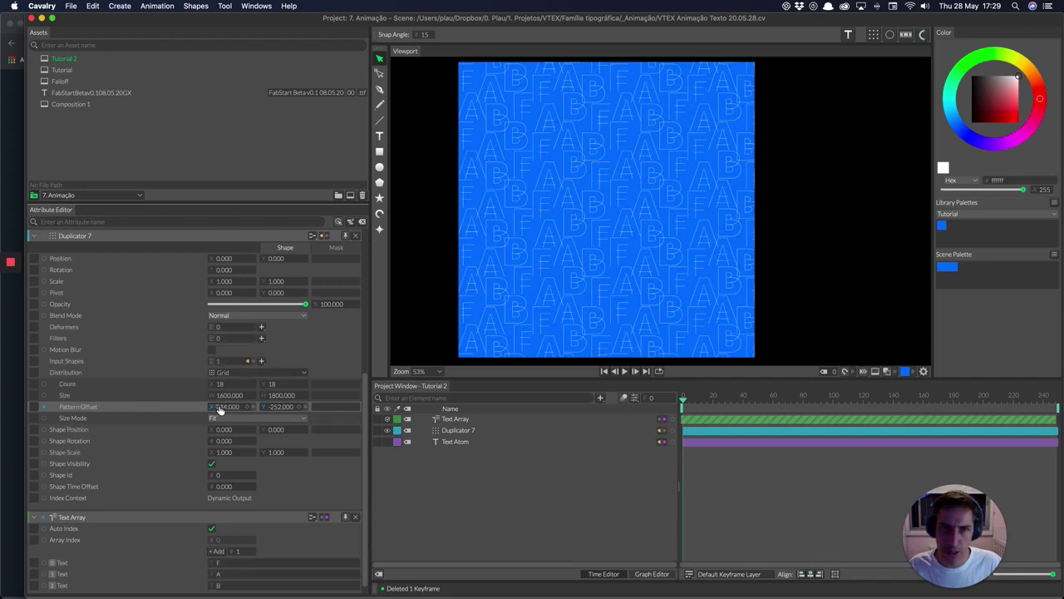
{"action": "left_click_drag", "start_coordinate": [227, 399], "coordinate": [219, 399]}
{"action": "key", "text": "super+z"}
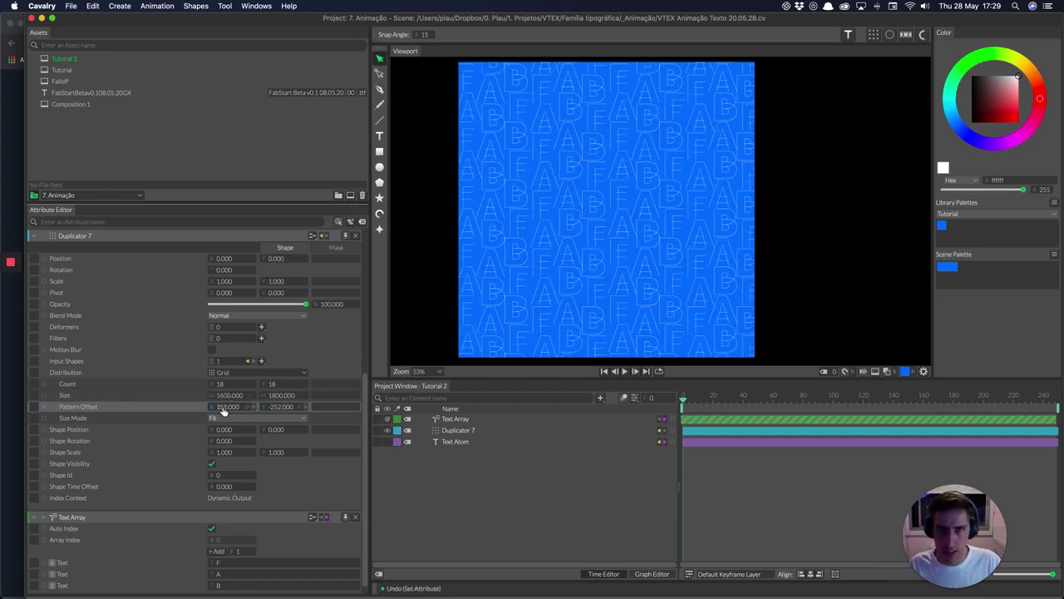
Set the Duplicator's grid size to 1500 wide and 1700 high
{"action": "left_click", "coordinate": [280, 397]}
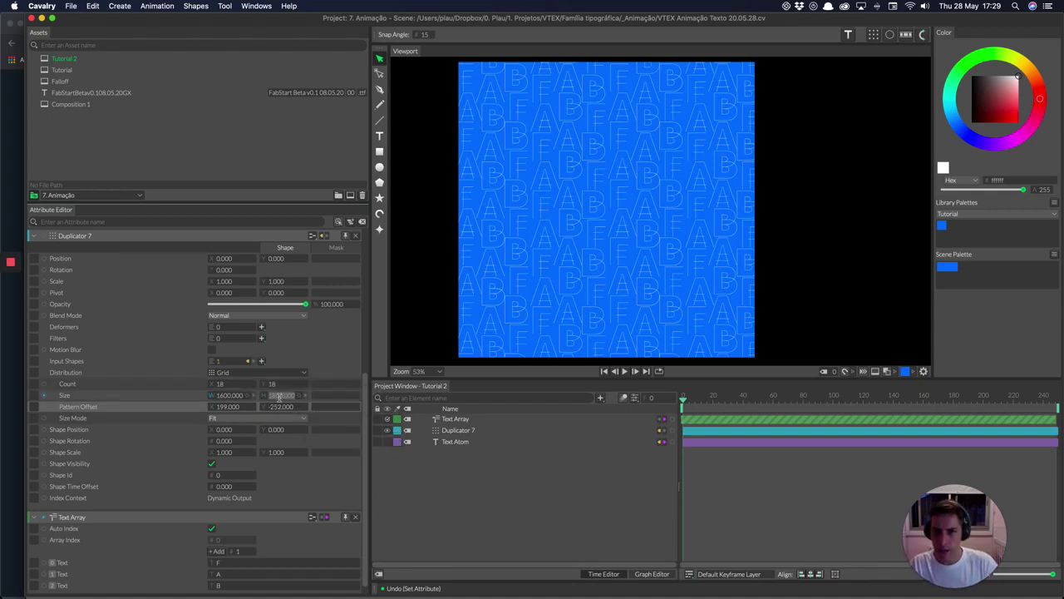
{"action": "type", "text": "1700"}
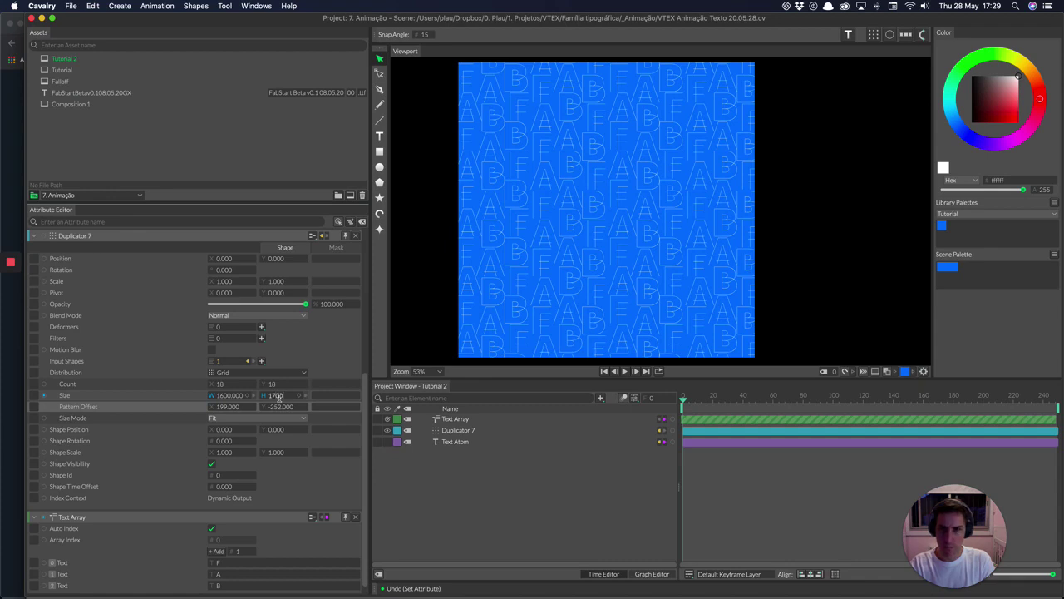
{"action": "key", "text": "Return"}
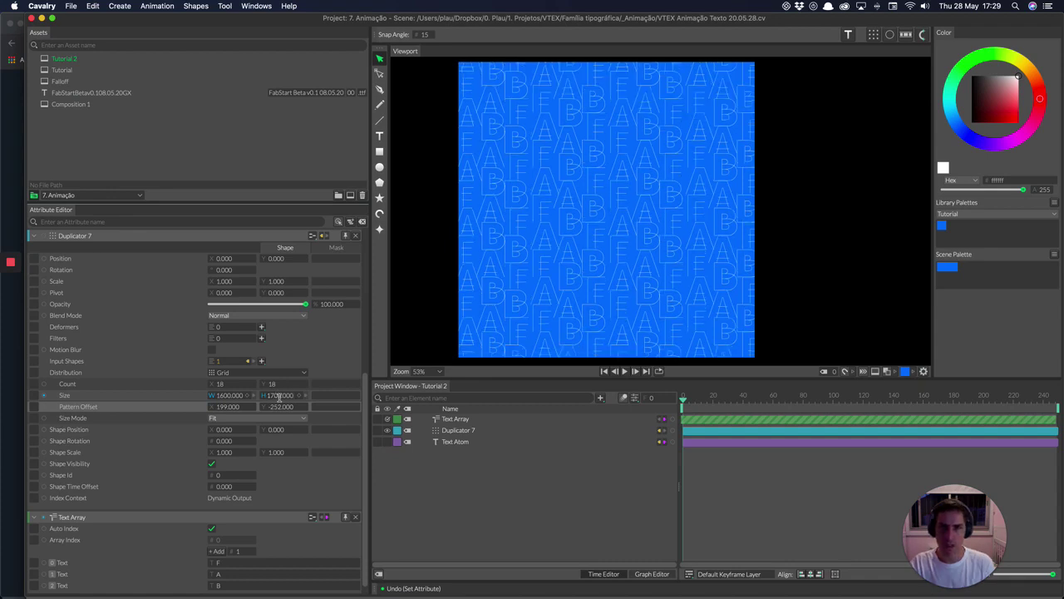
{"action": "left_click", "coordinate": [228, 395]}
{"action": "type", "text": "15"}
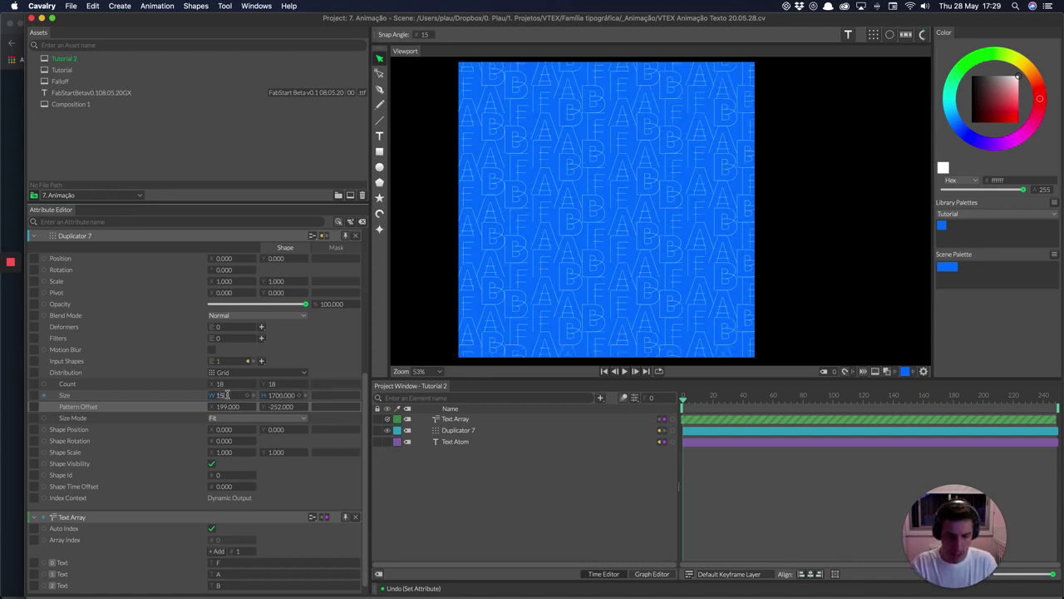
{"action": "type", "text": "00"}
{"action": "key", "text": "Return"}
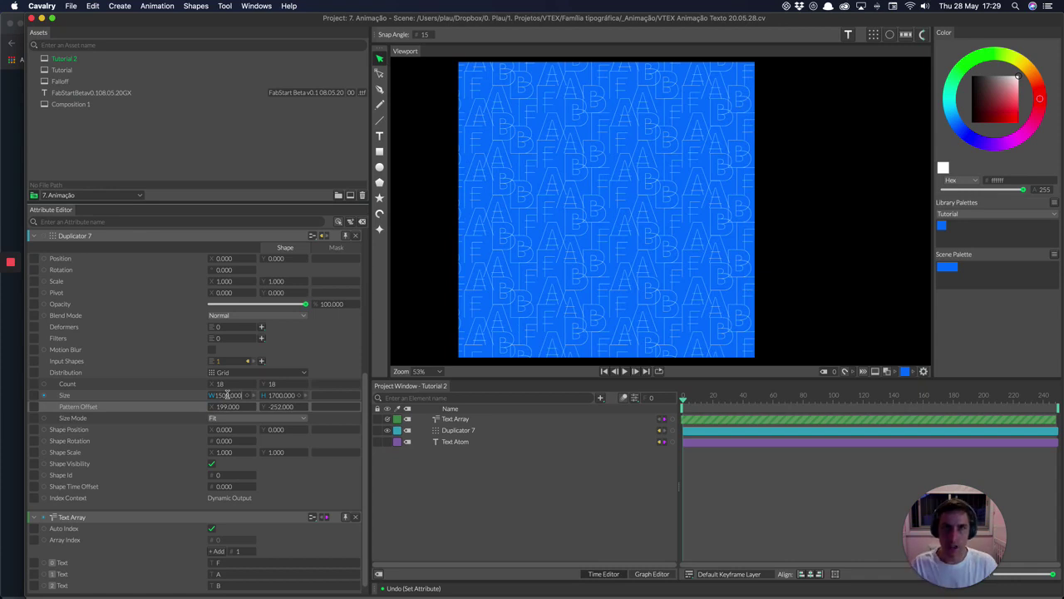
Try X pattern offsets of 150 and 160 on the Duplicator
{"action": "left_click", "coordinate": [233, 407]}
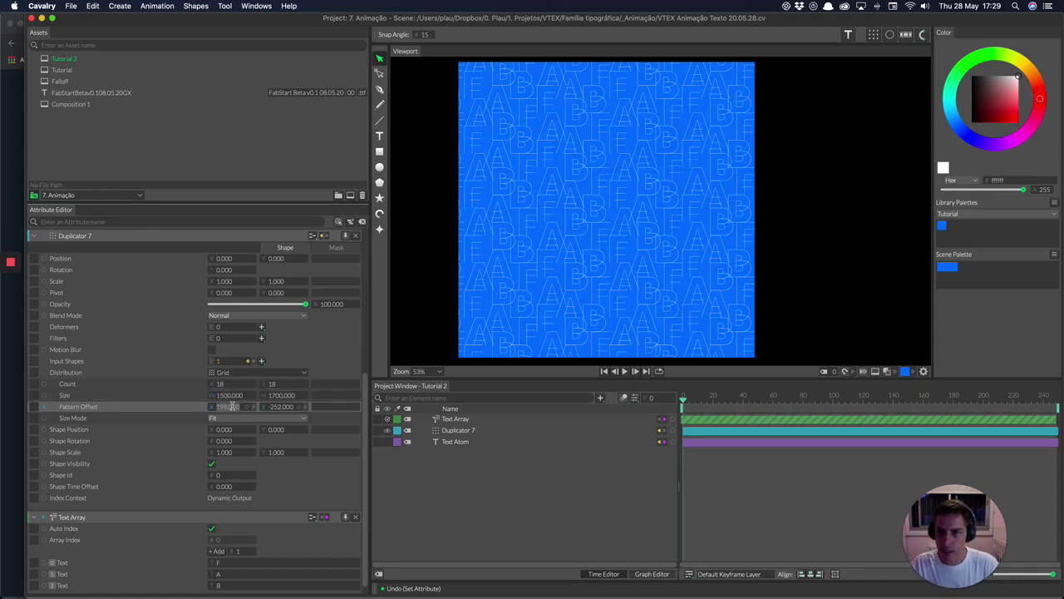
{"action": "type", "text": "150"}
{"action": "key", "text": "Return"}
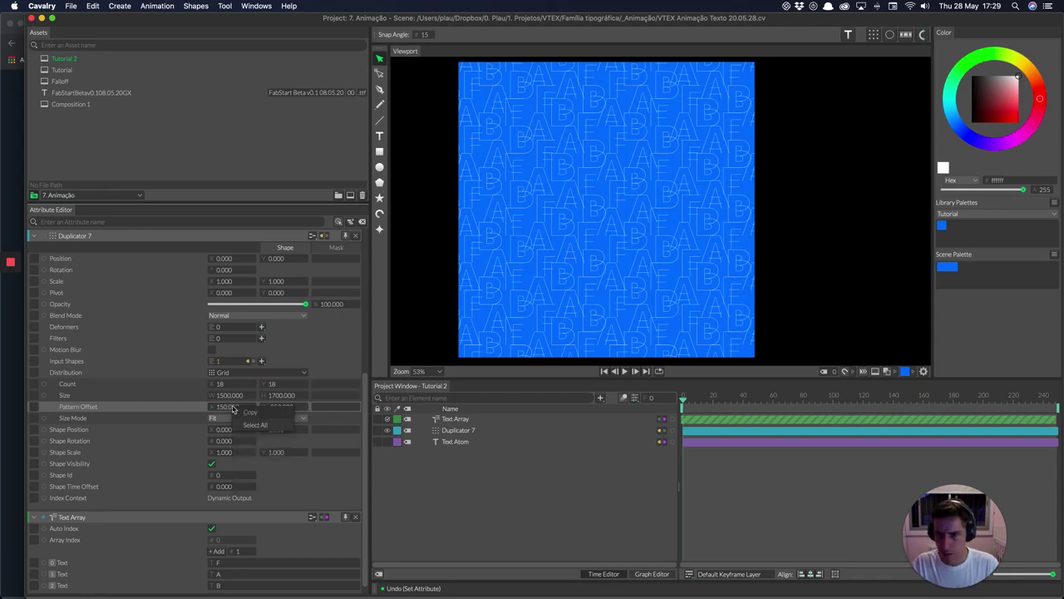
{"action": "left_click", "coordinate": [226, 406]}
{"action": "key", "text": "BackSpace"}
{"action": "key", "text": "BackSpace"}
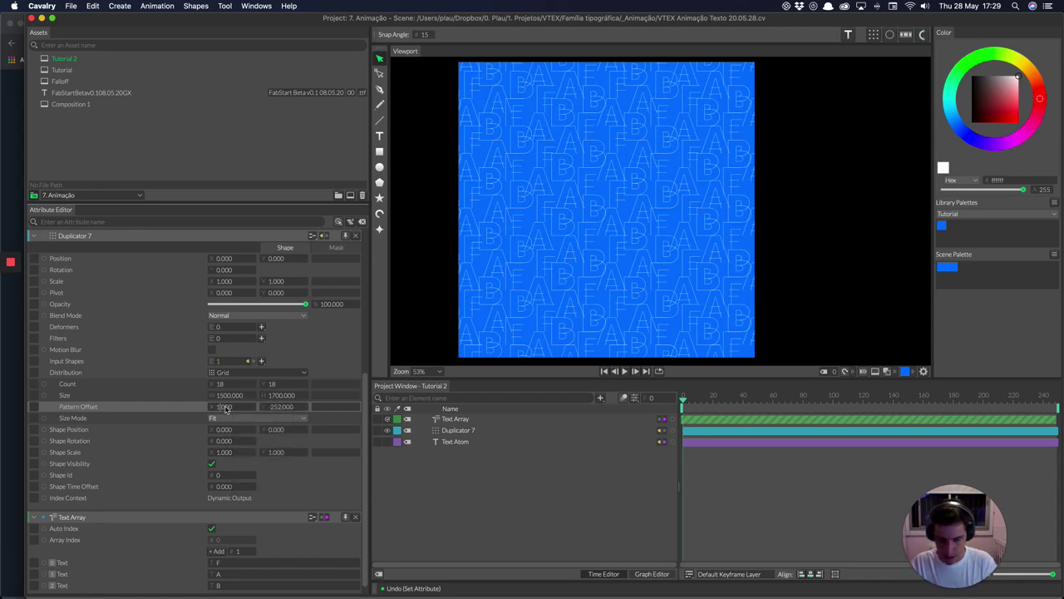
{"action": "key", "text": "Return"}
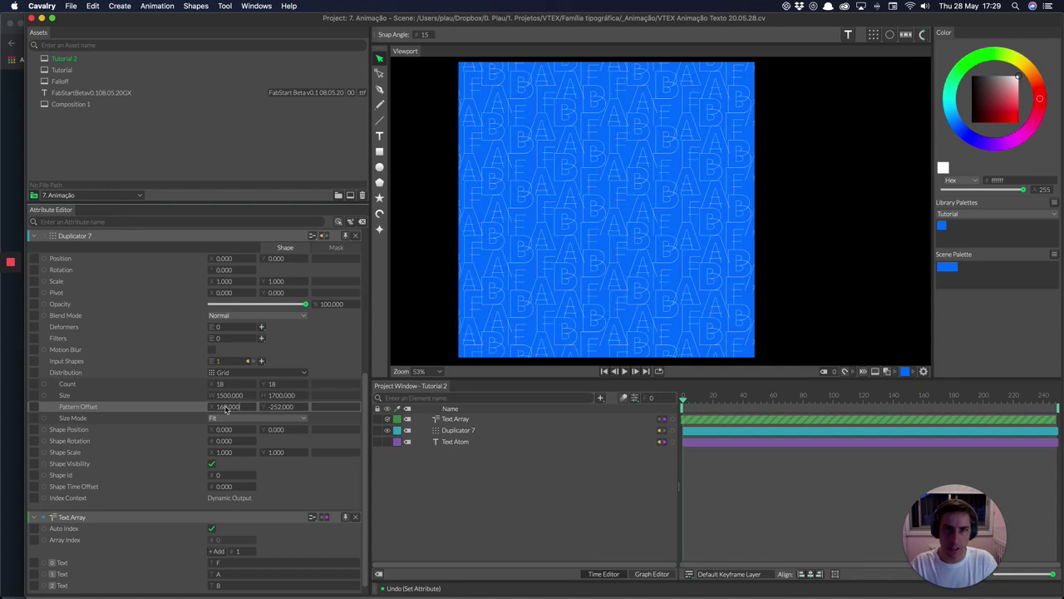
Set the Duplicator's X pattern offset to 170
{"action": "double_click", "coordinate": [226, 407]}
{"action": "type", "text": "1"}
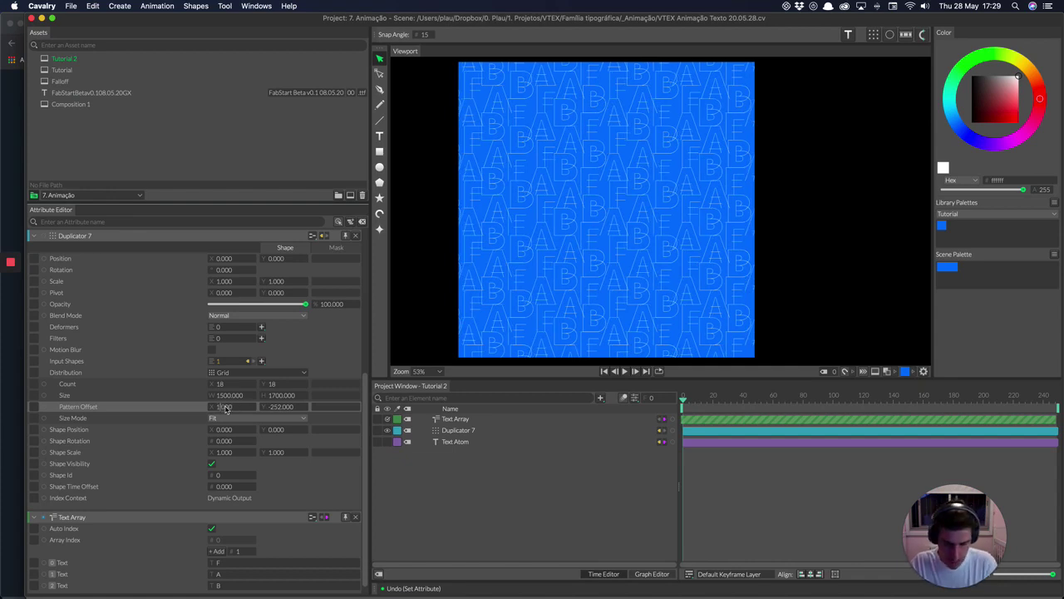
{"action": "type", "text": "80"}
{"action": "key", "text": "BackSpace"}
{"action": "key", "text": "BackSpace"}
{"action": "type", "text": "750.000"}
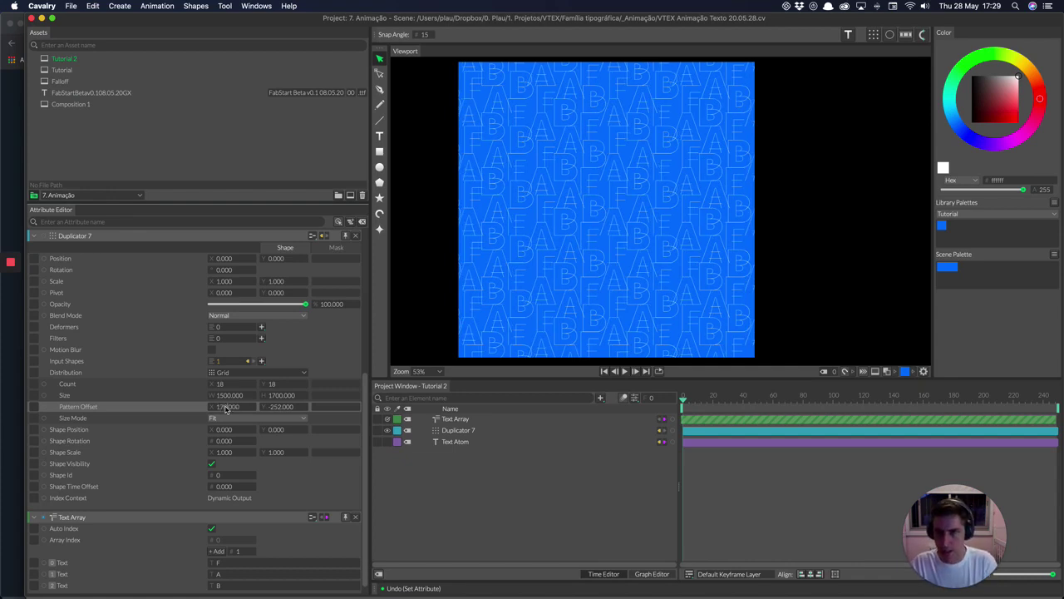
{"action": "key", "text": "Return"}
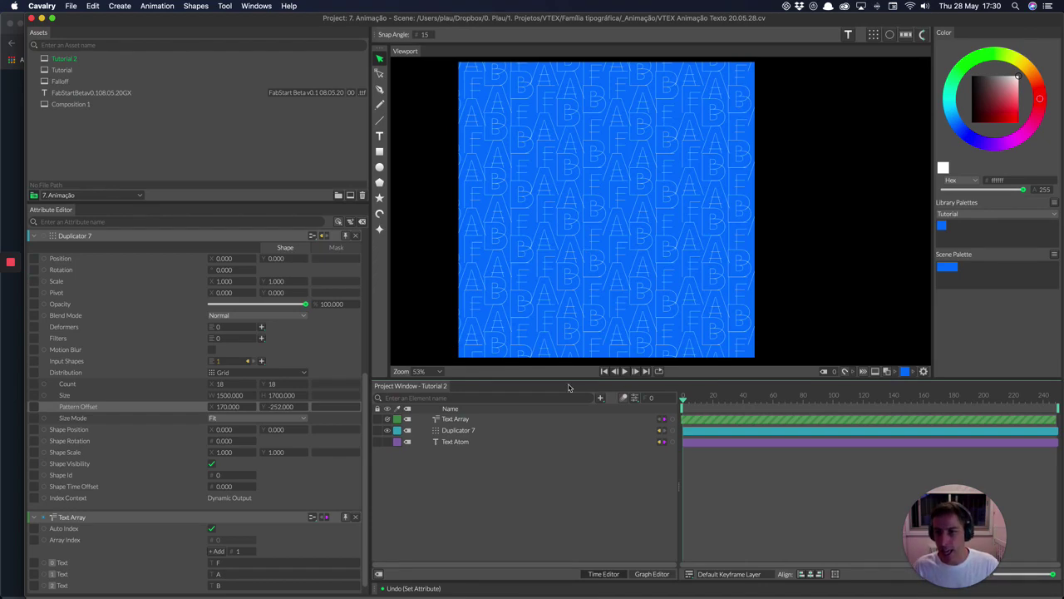
Preview a heavier variable font Weight on the Text Atom and return it to 0
{"action": "scroll", "coordinate": [276, 559], "scroll_direction": "down", "scroll_amount": 1}
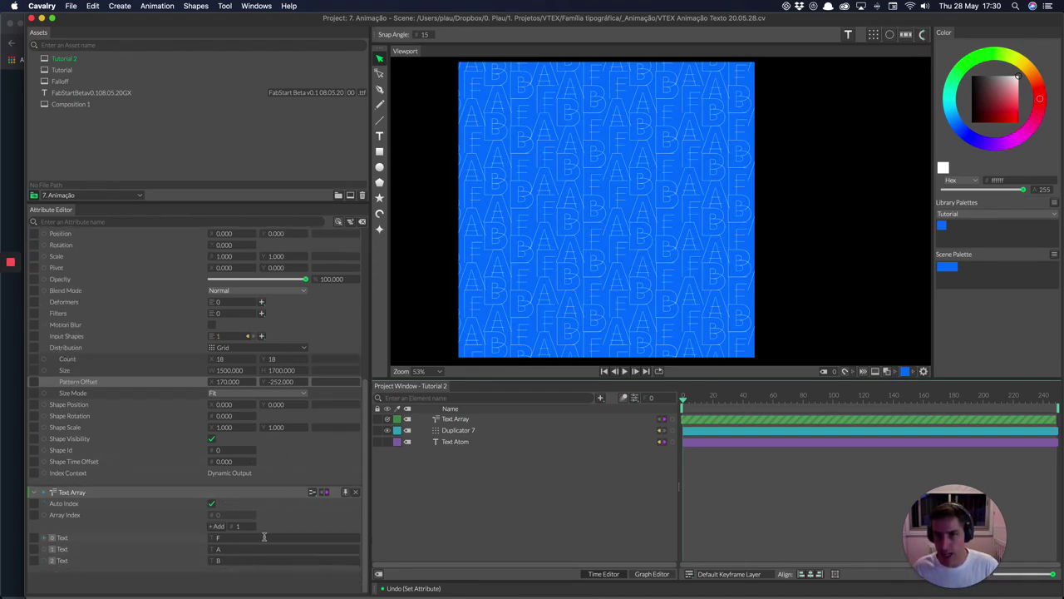
{"action": "scroll", "coordinate": [255, 379], "scroll_direction": "up", "scroll_amount": 5}
{"action": "scroll", "coordinate": [254, 379], "scroll_direction": "up", "scroll_amount": 8}
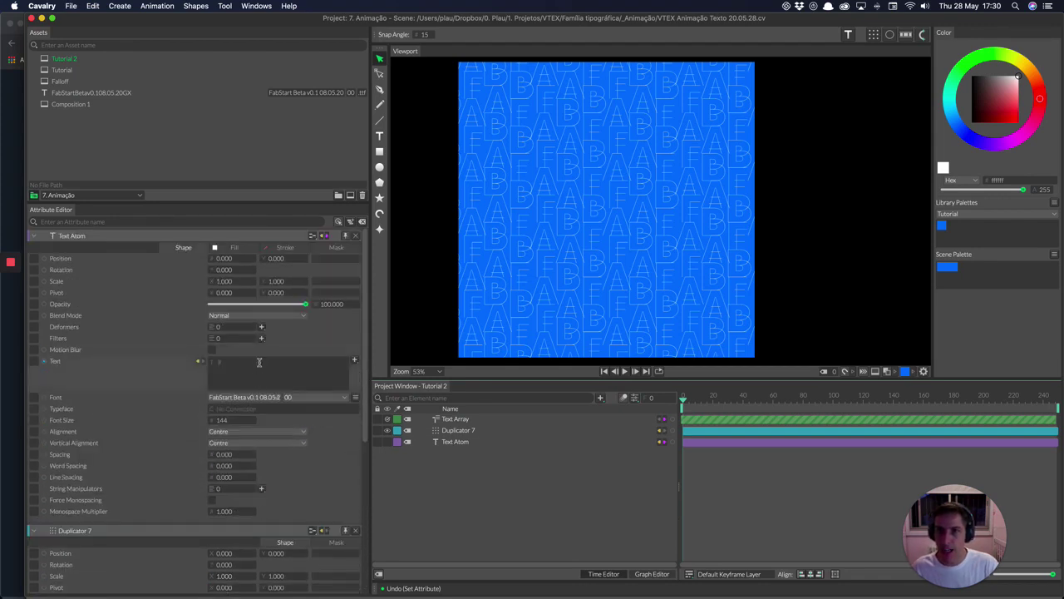
{"action": "left_click", "coordinate": [357, 397]}
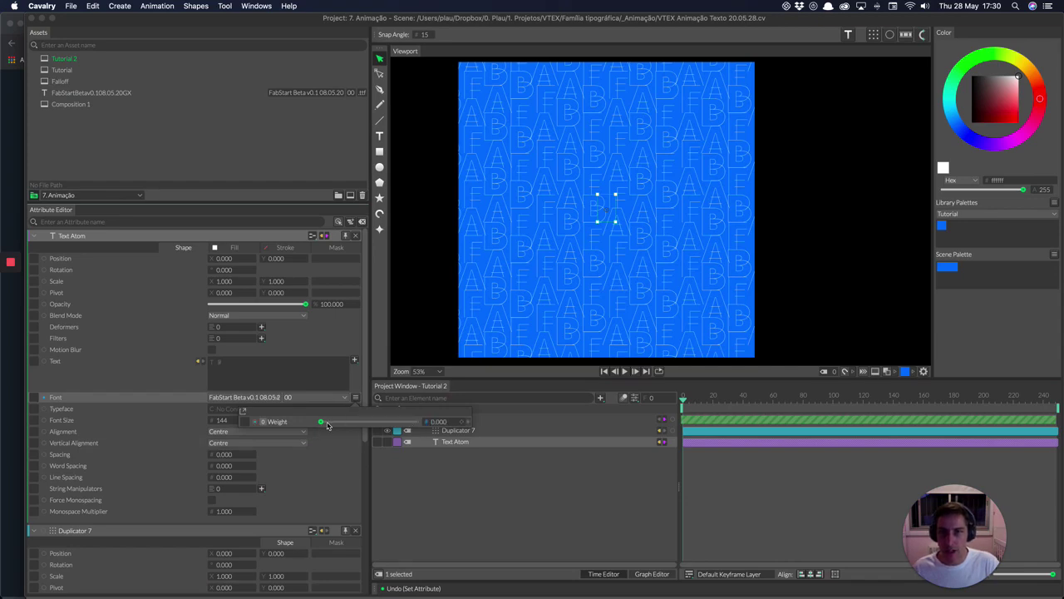
{"action": "left_click_drag", "start_coordinate": [323, 422], "coordinate": [379, 422]}
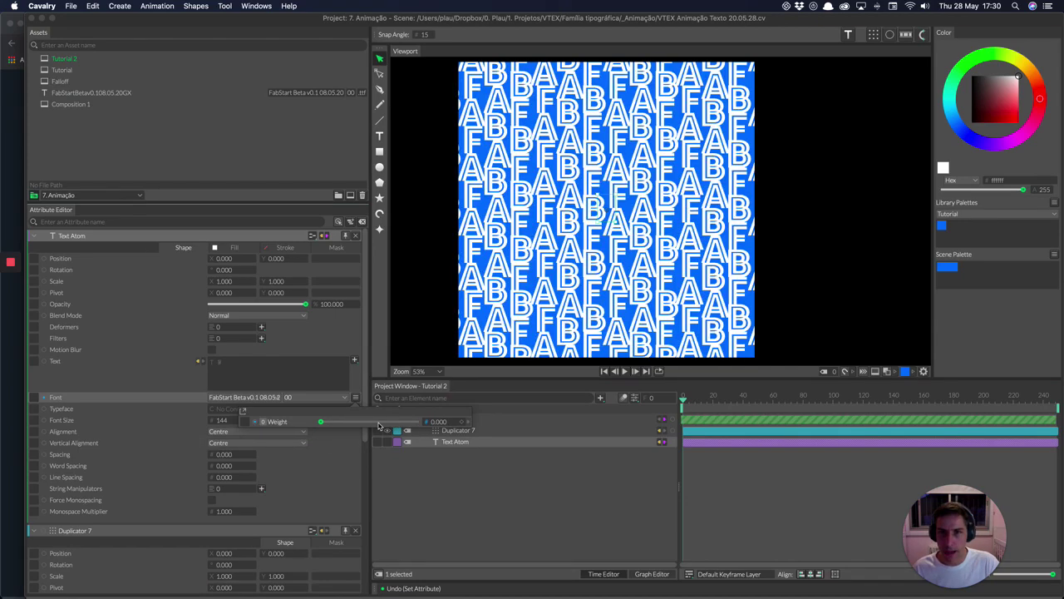
{"action": "left_click", "coordinate": [313, 423]}
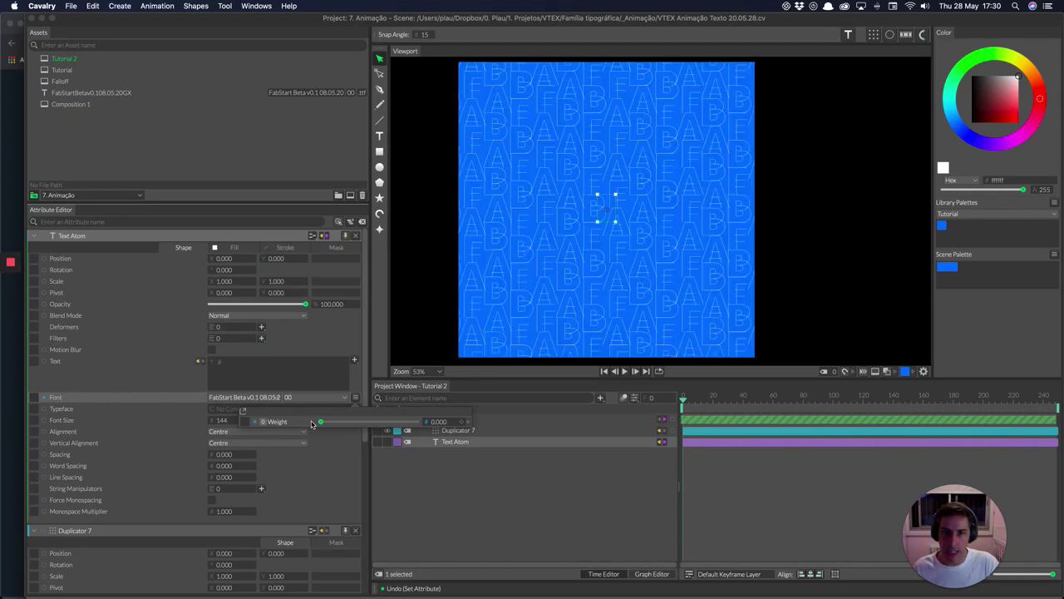
{"action": "left_click", "coordinate": [463, 495]}
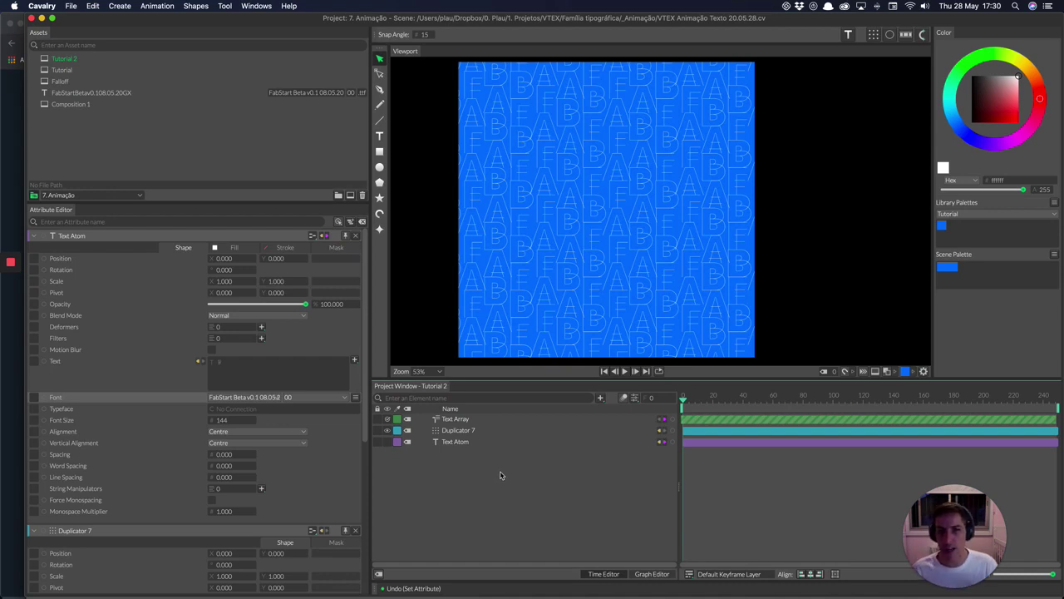
Add a Value behaviour to the composition
{"action": "left_click", "coordinate": [601, 399]}
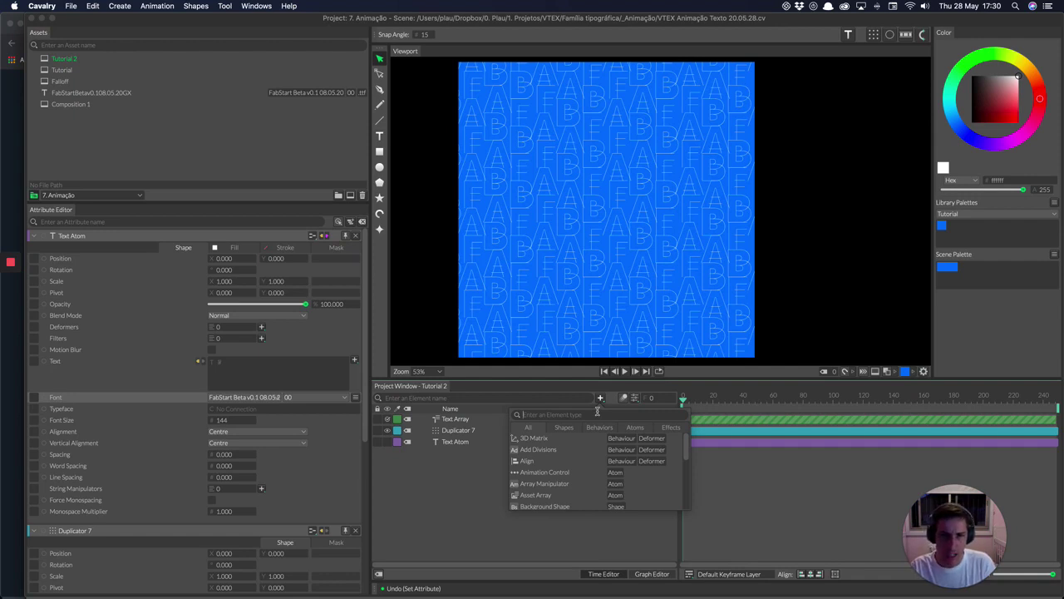
{"action": "type", "text": "Val"}
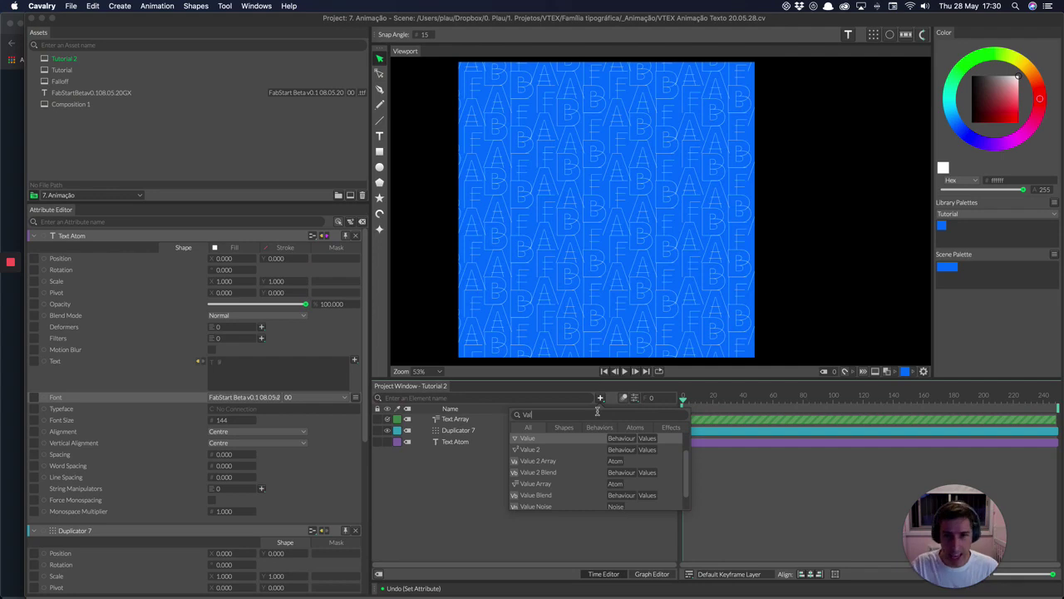
{"action": "left_click", "coordinate": [546, 439]}
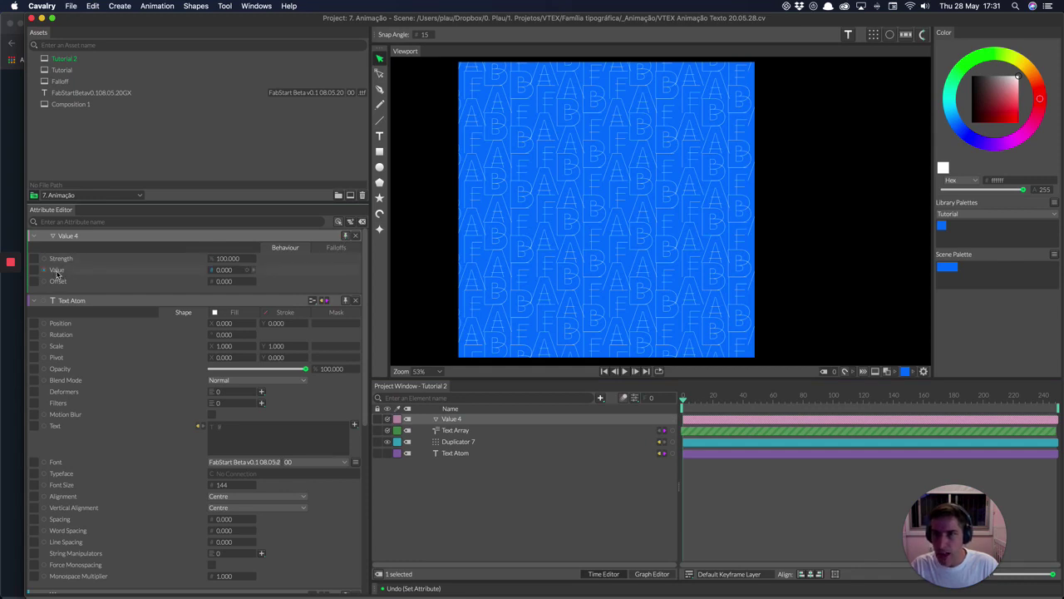
Detach the Text Atom's font Weight setting into a floating window, testing a weight of 100 before returning it to 0
{"action": "left_click", "coordinate": [356, 463]}
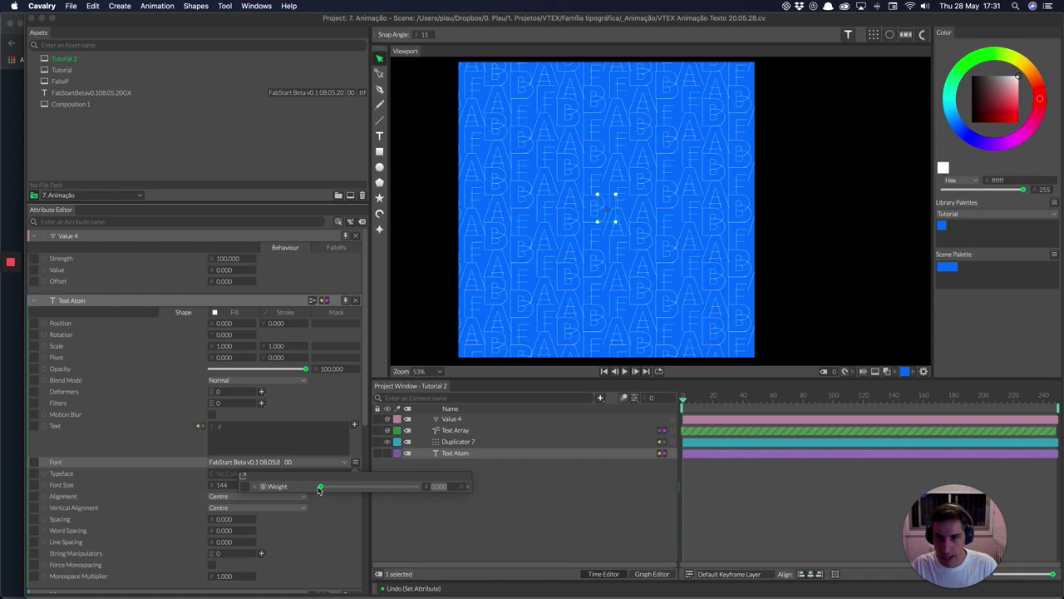
{"action": "left_click_drag", "start_coordinate": [319, 489], "coordinate": [499, 490]}
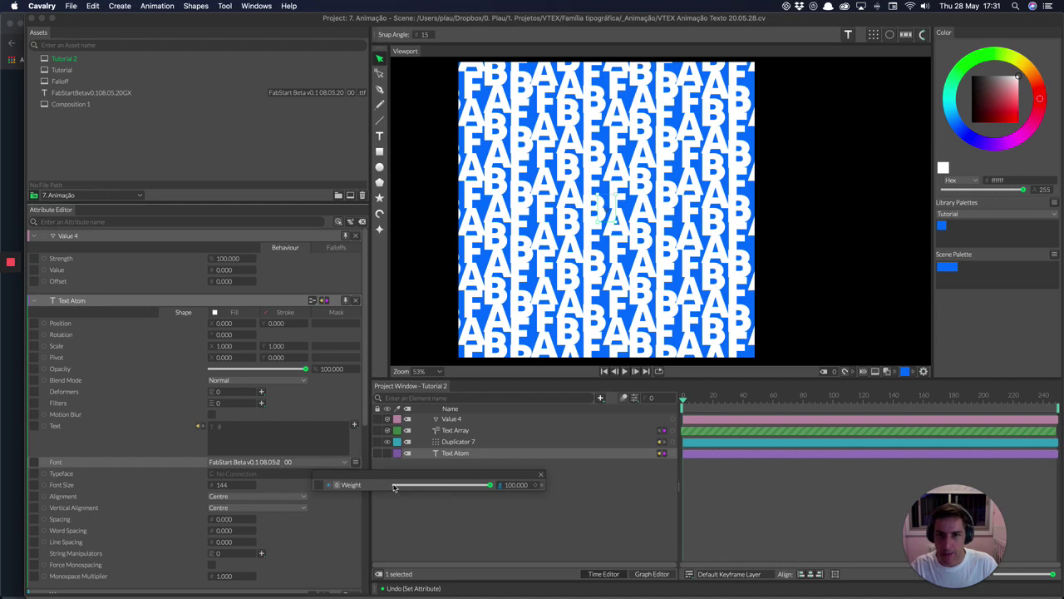
{"action": "left_click_drag", "start_coordinate": [394, 487], "coordinate": [389, 485]}
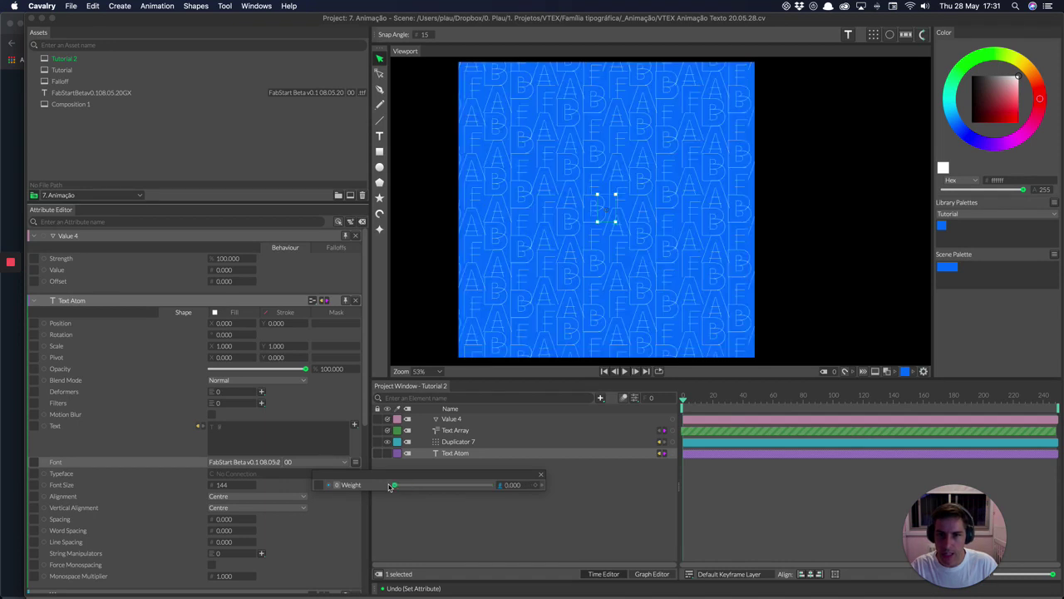
Set the Value behaviour's Value to 100 and Offset to 1, and close the floating font Weight window
{"action": "double_click", "coordinate": [225, 269]}
{"action": "type", "text": "1"}
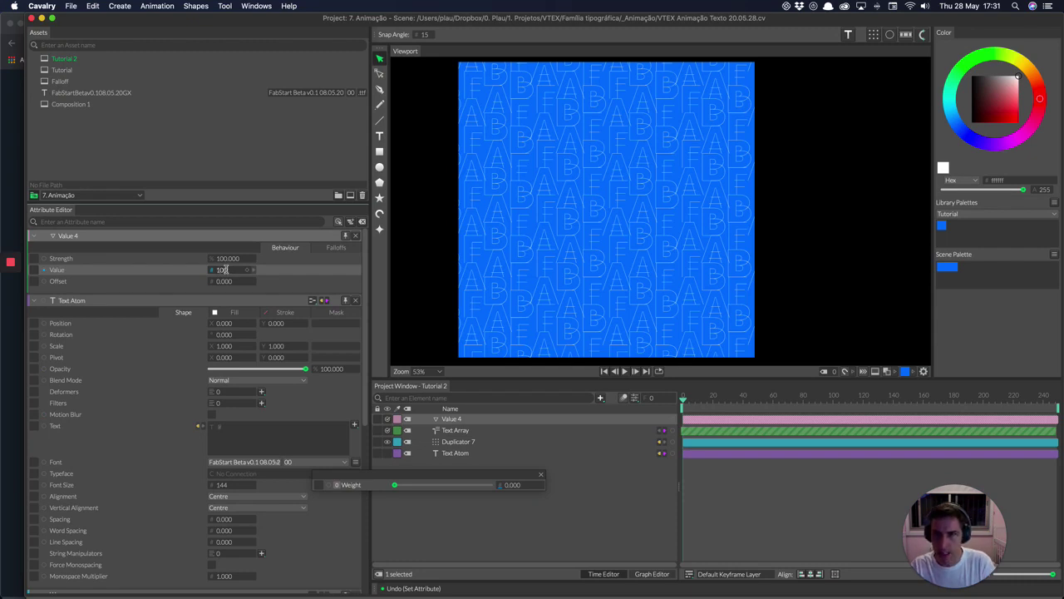
{"action": "type", "text": "00"}
{"action": "key", "text": "Return"}
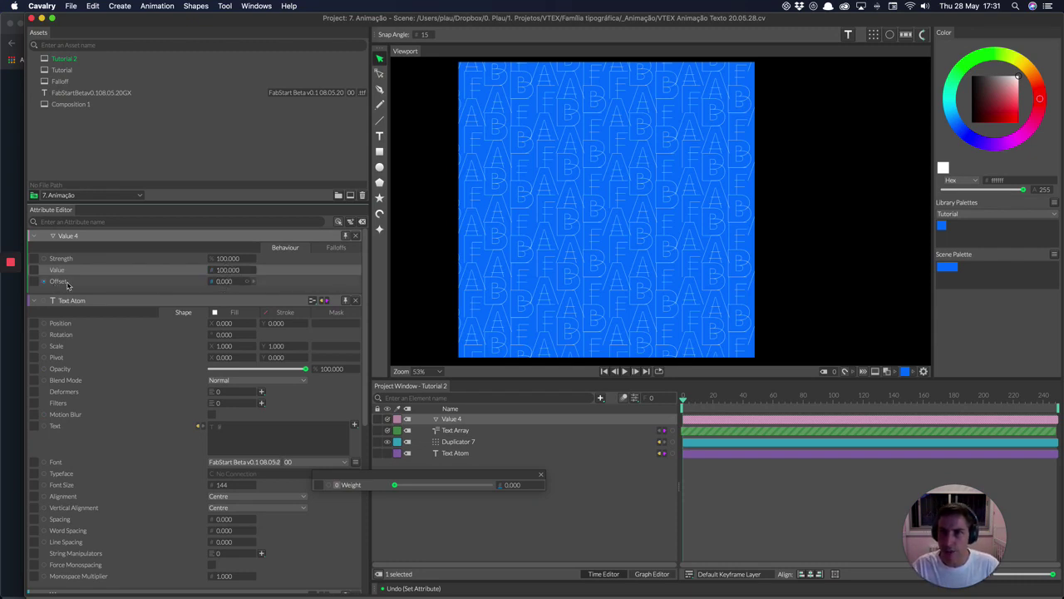
{"action": "left_click", "coordinate": [222, 281]}
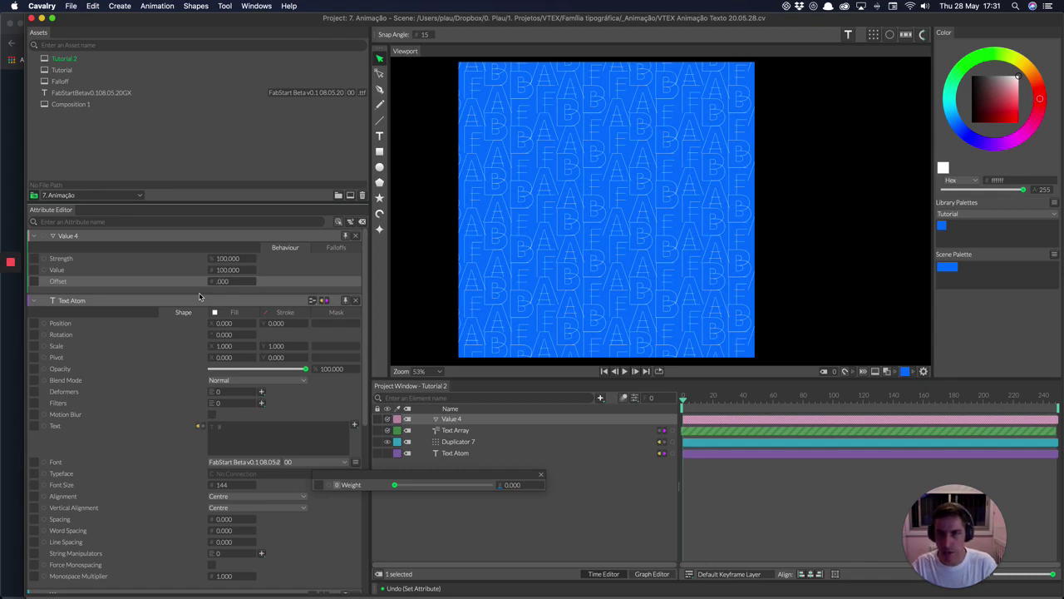
{"action": "type", "text": "11"}
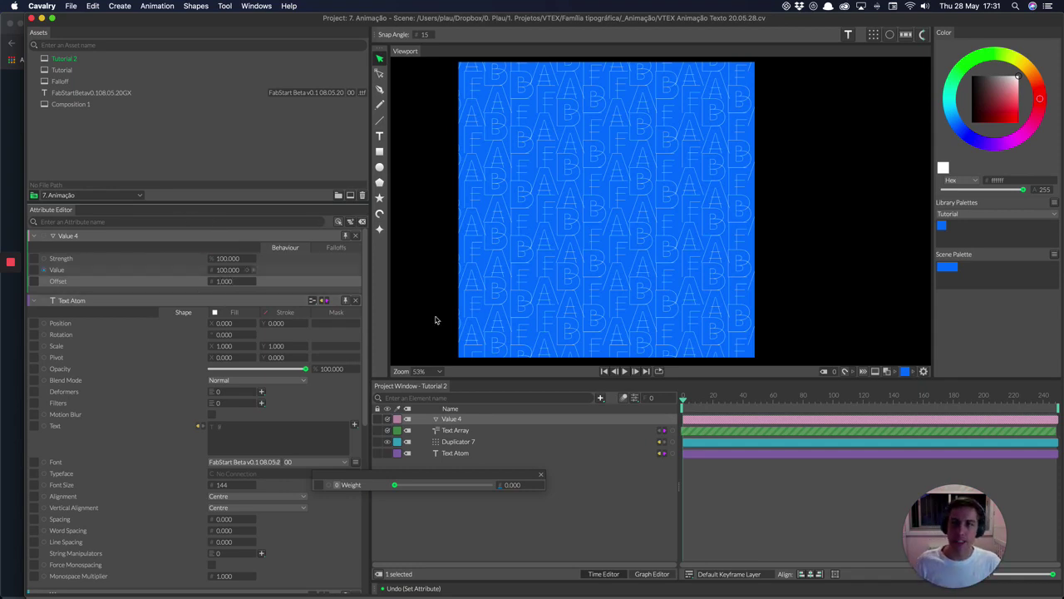
{"action": "left_click", "coordinate": [631, 517]}
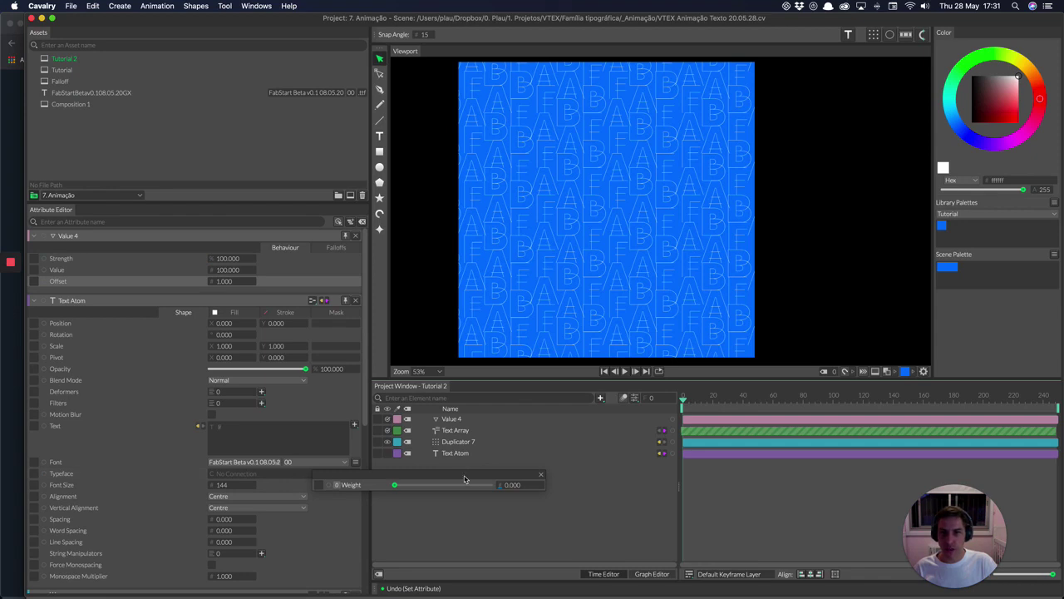
{"action": "left_click", "coordinate": [540, 475]}
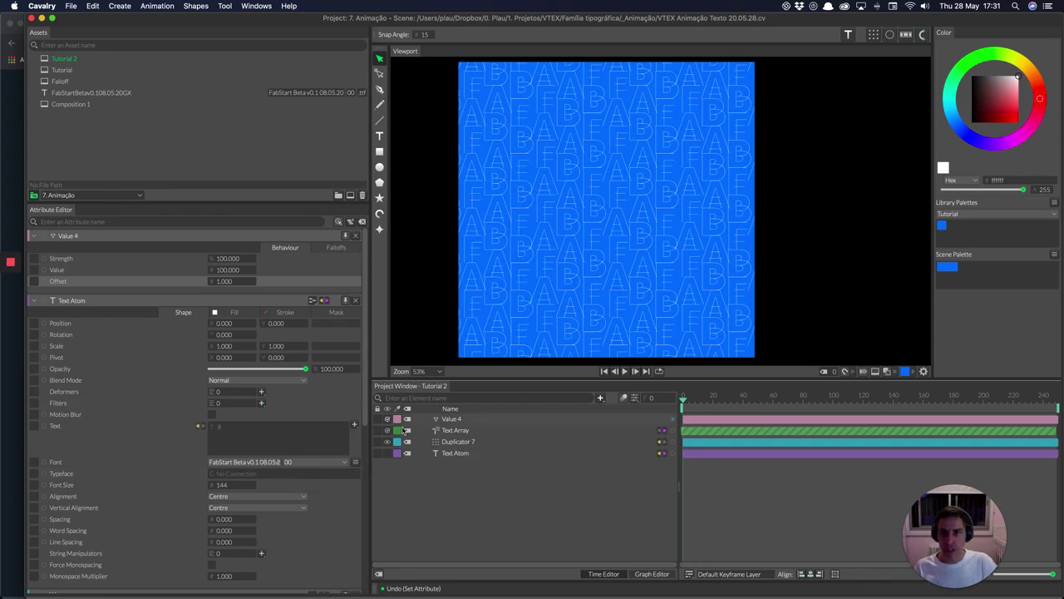
{"action": "left_click", "coordinate": [453, 421]}
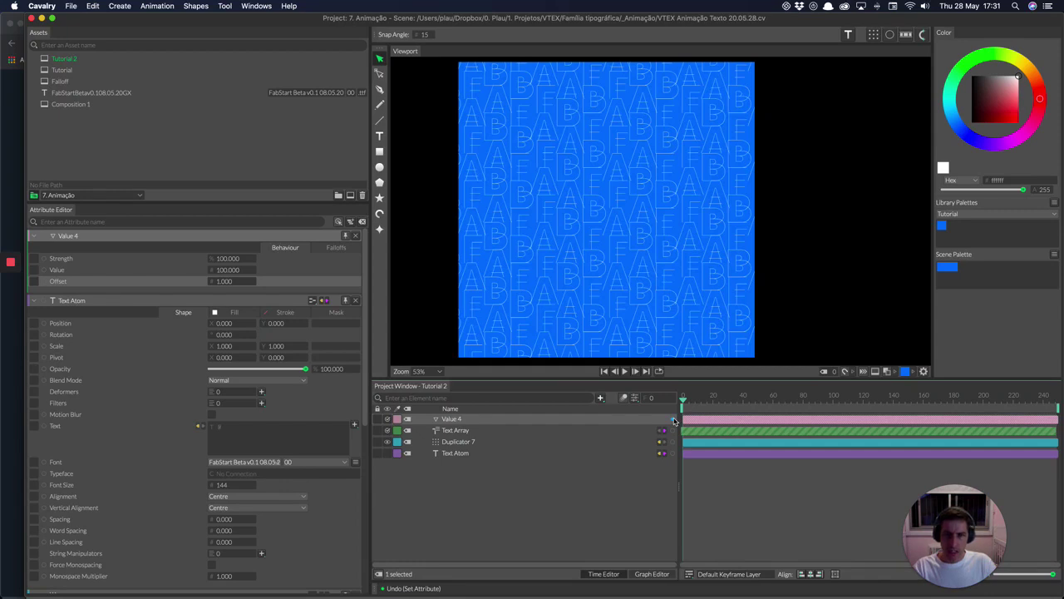
{"action": "left_click_drag", "start_coordinate": [674, 421], "coordinate": [459, 457]}
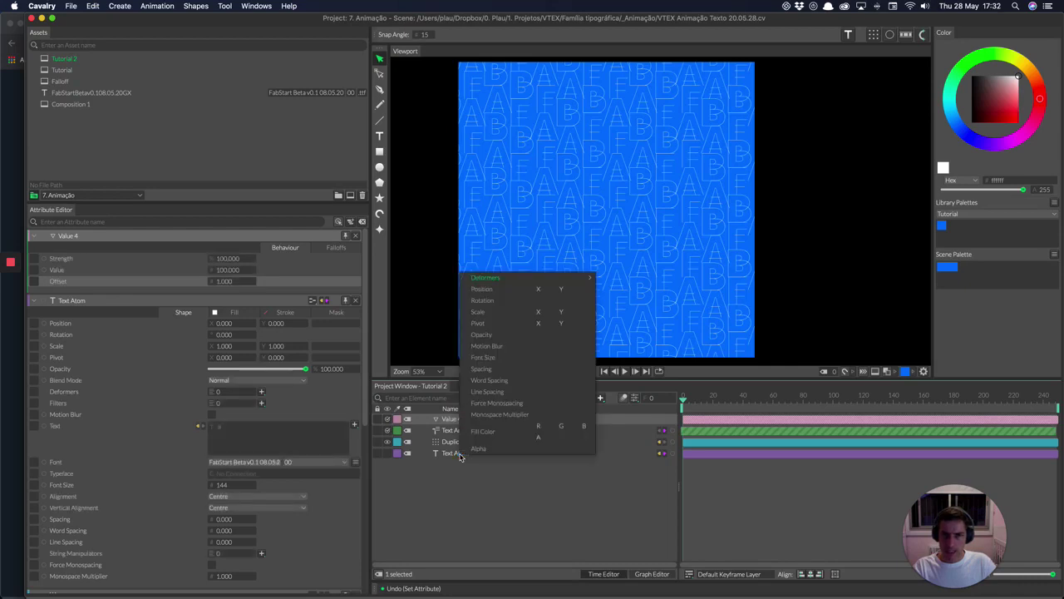
{"action": "left_click", "coordinate": [486, 474]}
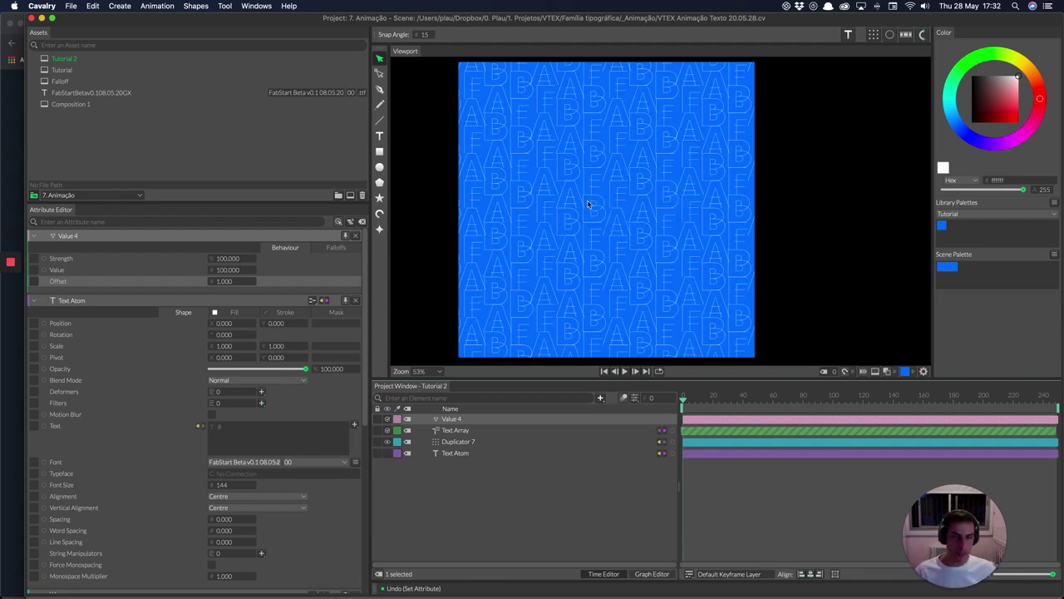
Add a Falloff element to the composition
{"action": "left_click", "coordinate": [601, 399]}
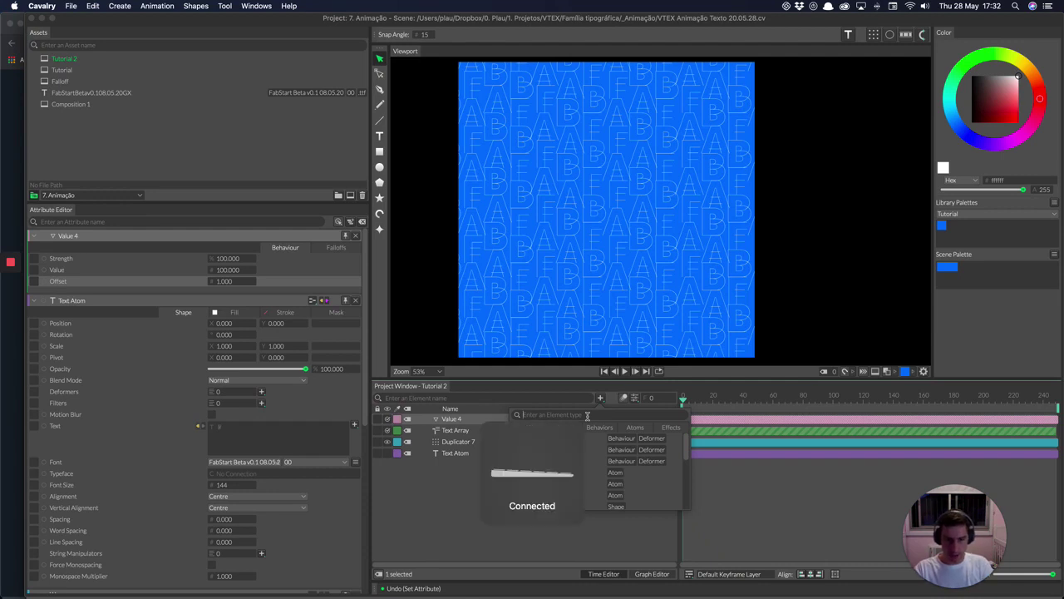
{"action": "type", "text": "Fall"}
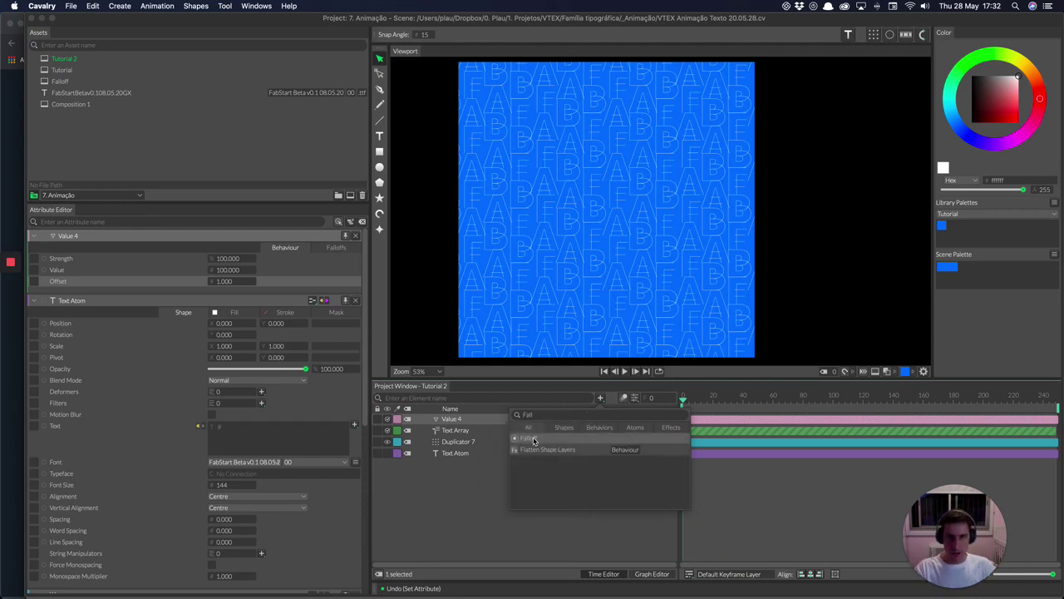
{"action": "left_click", "coordinate": [534, 441]}
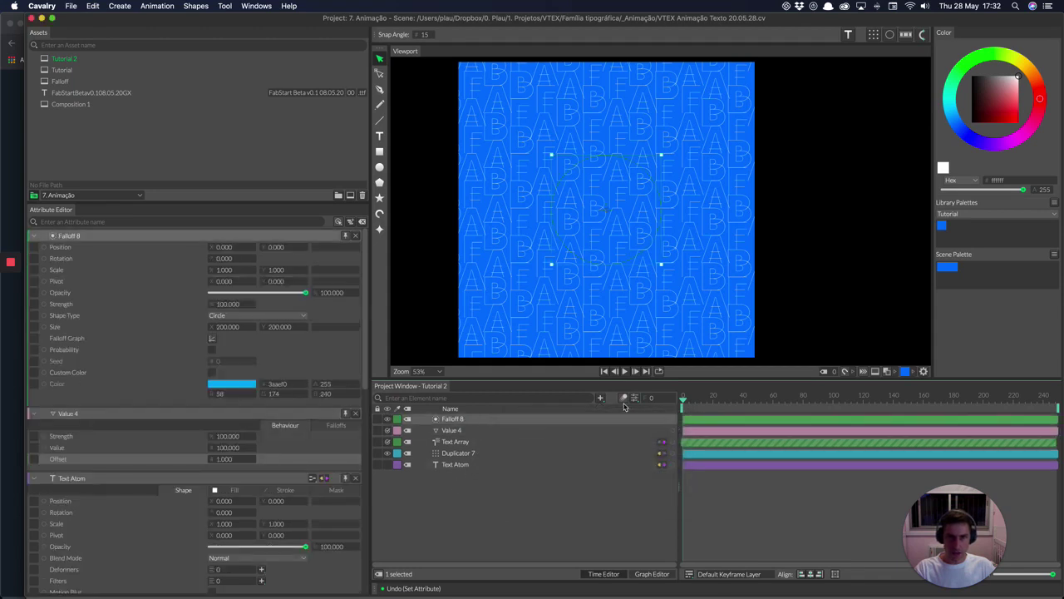
Nest the Value behaviour under the Falloff and connect it to the Falloff Graph
{"action": "left_click", "coordinate": [504, 430]}
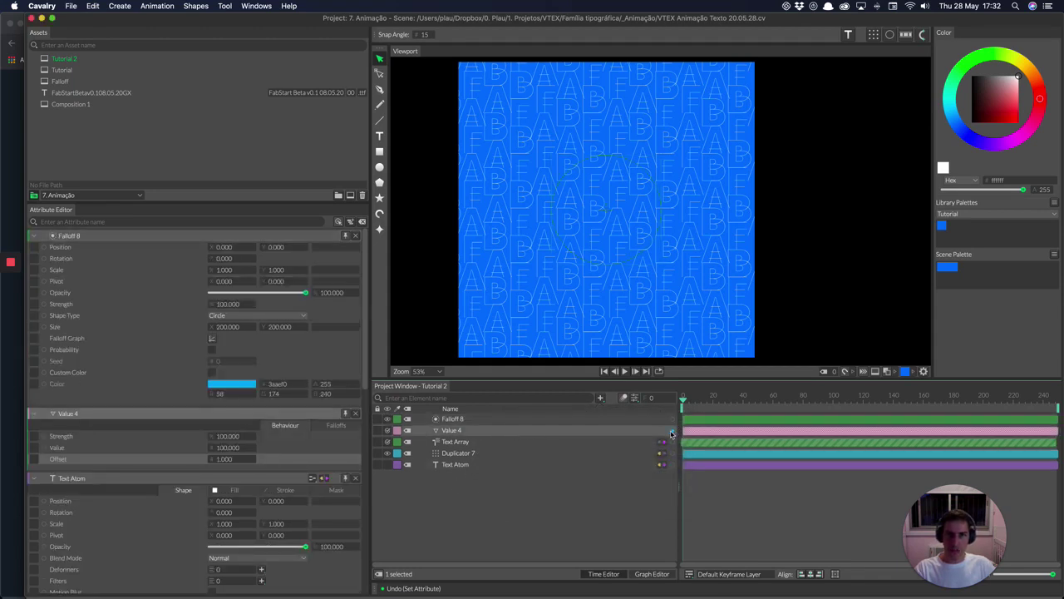
{"action": "left_click", "coordinate": [533, 418]}
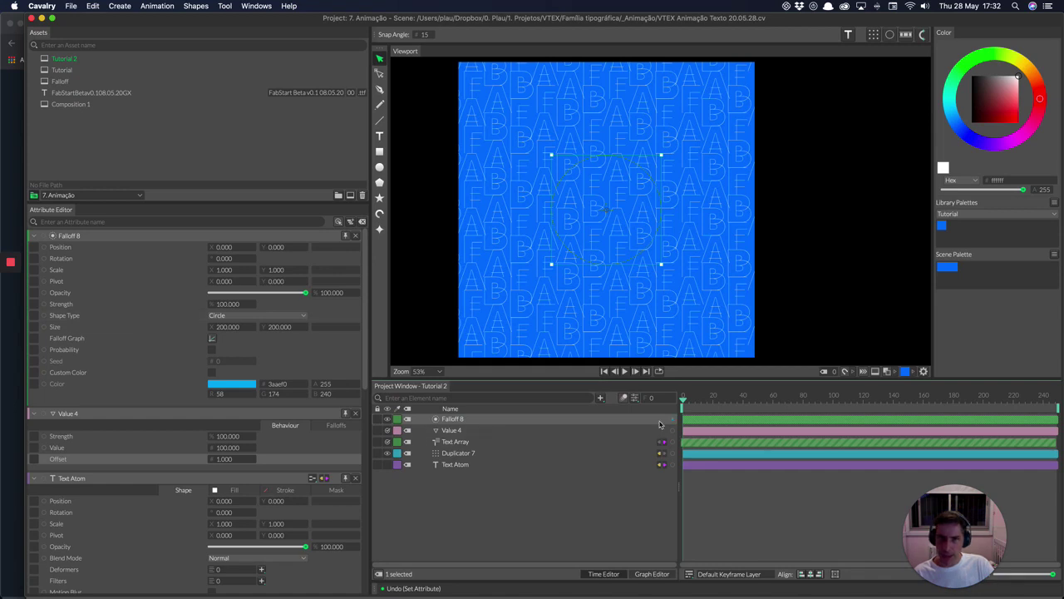
{"action": "left_click_drag", "start_coordinate": [671, 419], "coordinate": [455, 422]}
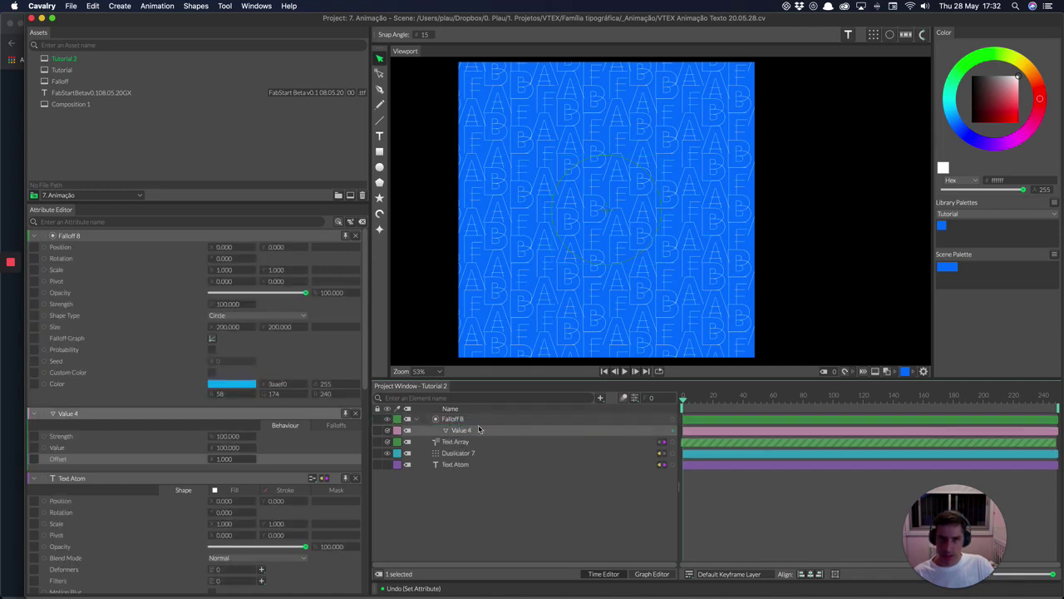
{"action": "left_click_drag", "start_coordinate": [672, 430], "coordinate": [453, 422]}
{"action": "left_click", "coordinate": [632, 425]}
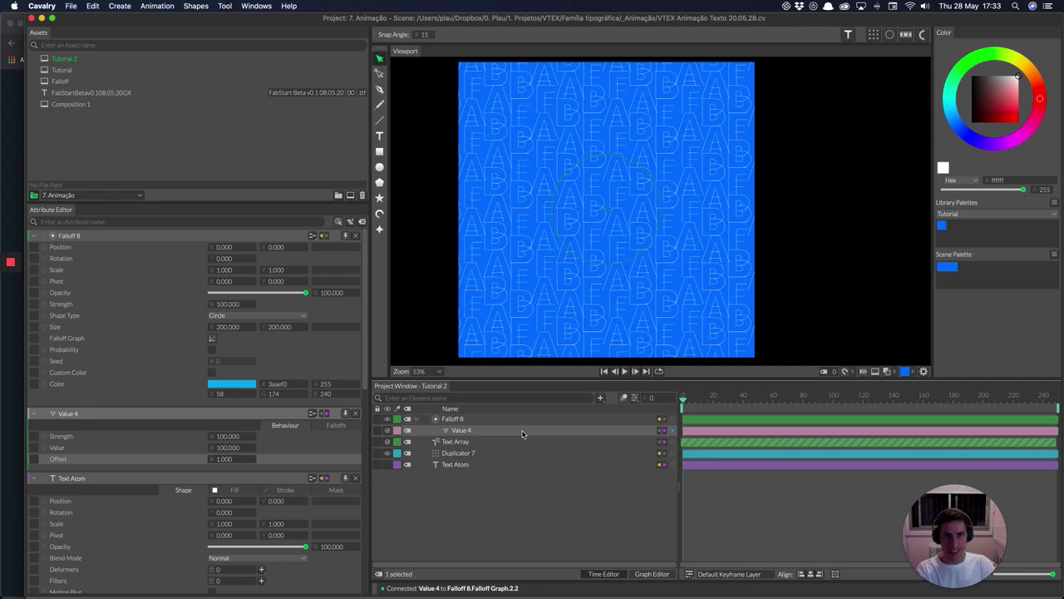
{"action": "key", "text": "Delete"}
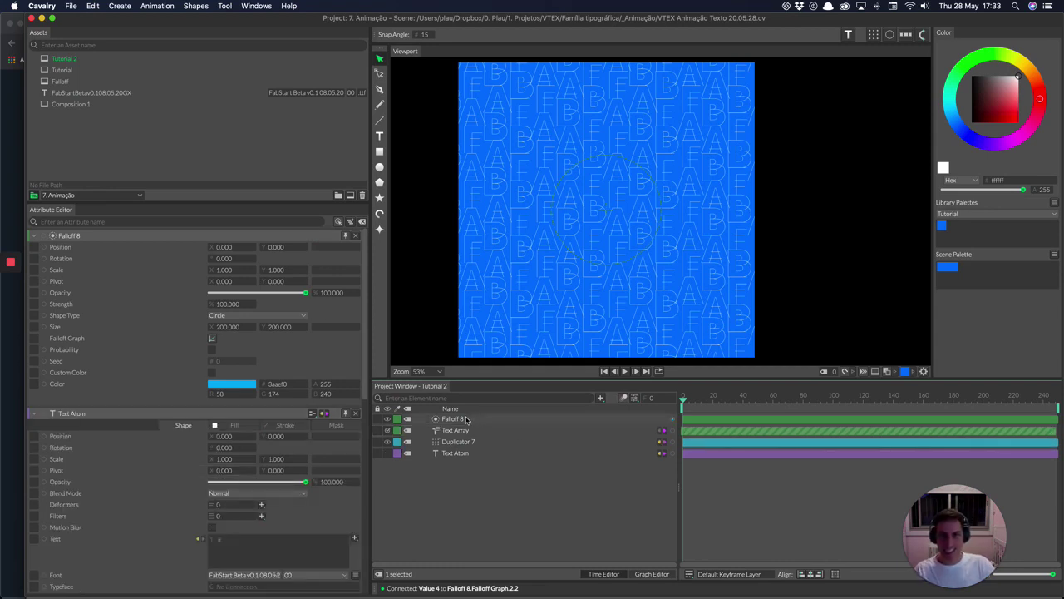
{"action": "key", "text": "super+z"}
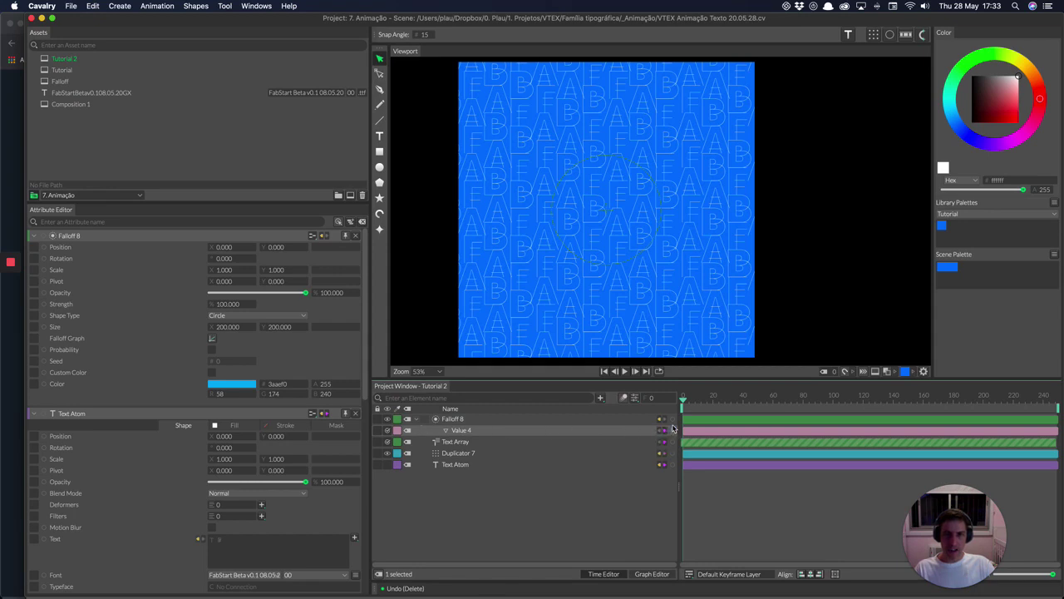
Detach the Text Atom's font Weight setting into a floating window and connect the Value behaviour to it
{"action": "left_click_drag", "start_coordinate": [673, 431], "coordinate": [450, 464]}
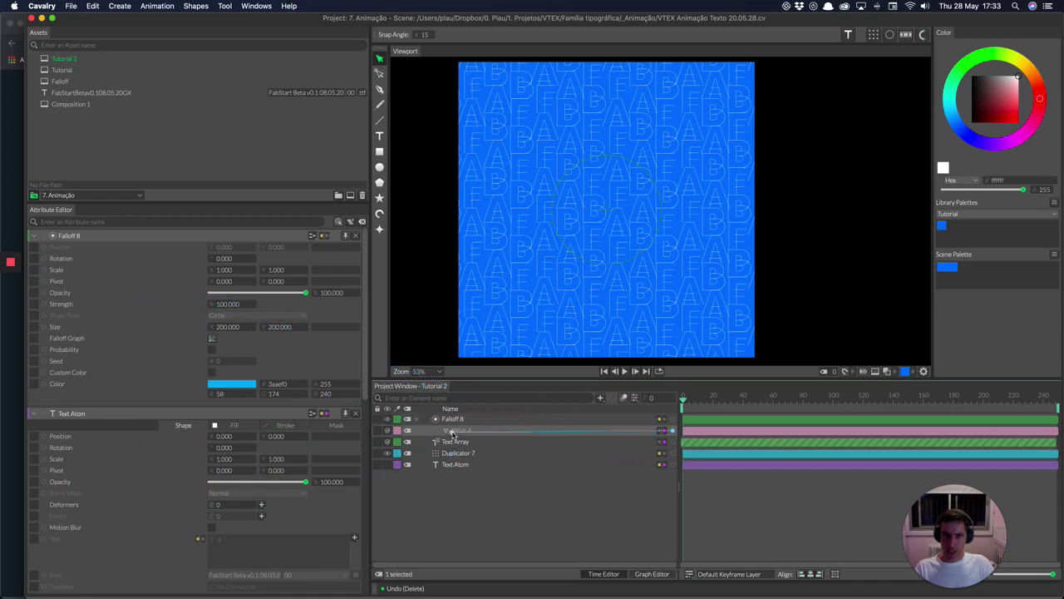
{"action": "left_click", "coordinate": [450, 464]}
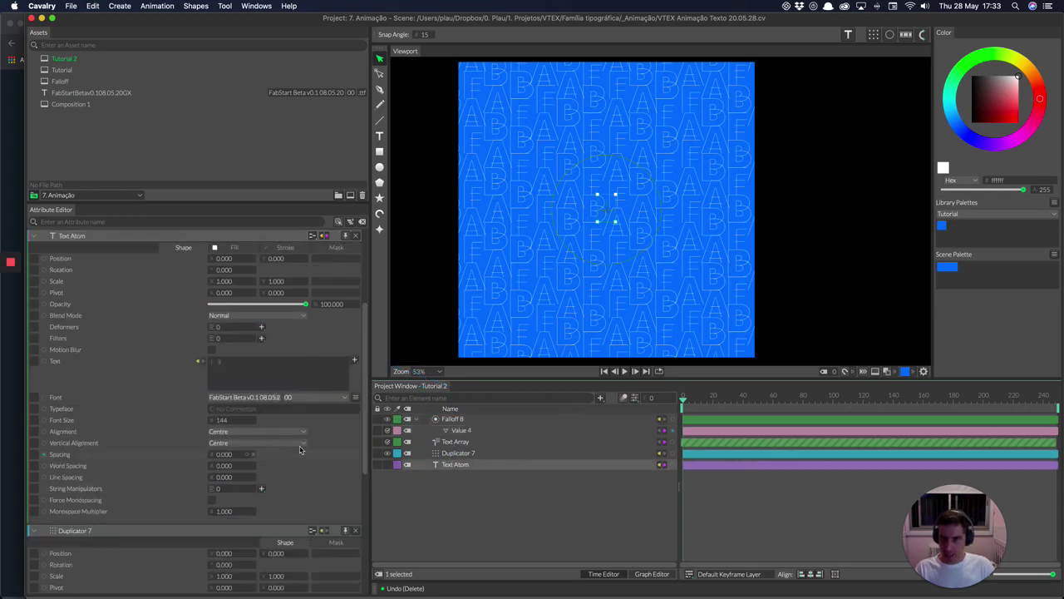
{"action": "left_click", "coordinate": [354, 399]}
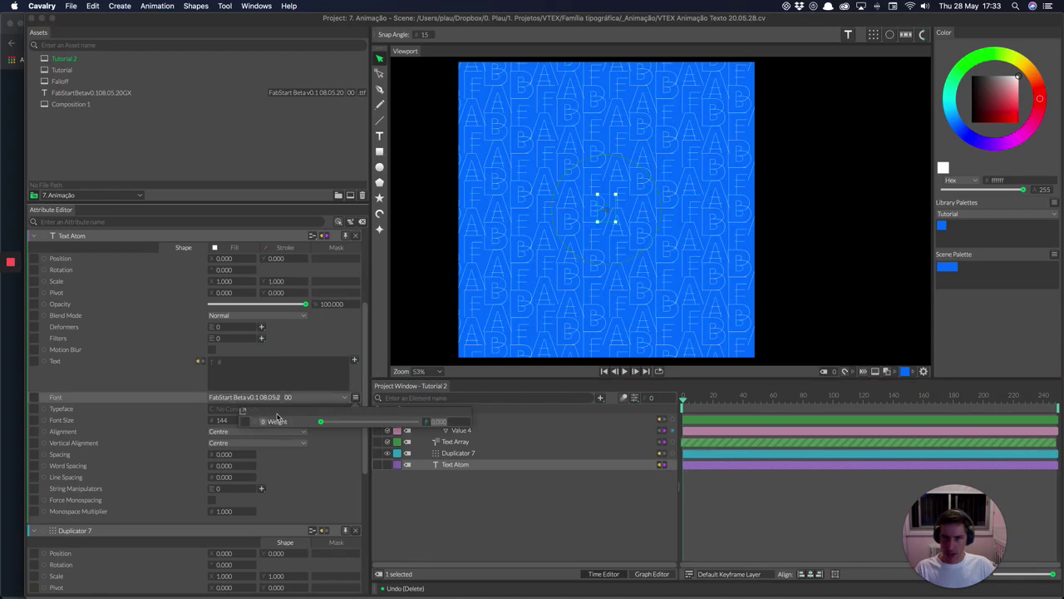
{"action": "left_click_drag", "start_coordinate": [280, 414], "coordinate": [379, 358]}
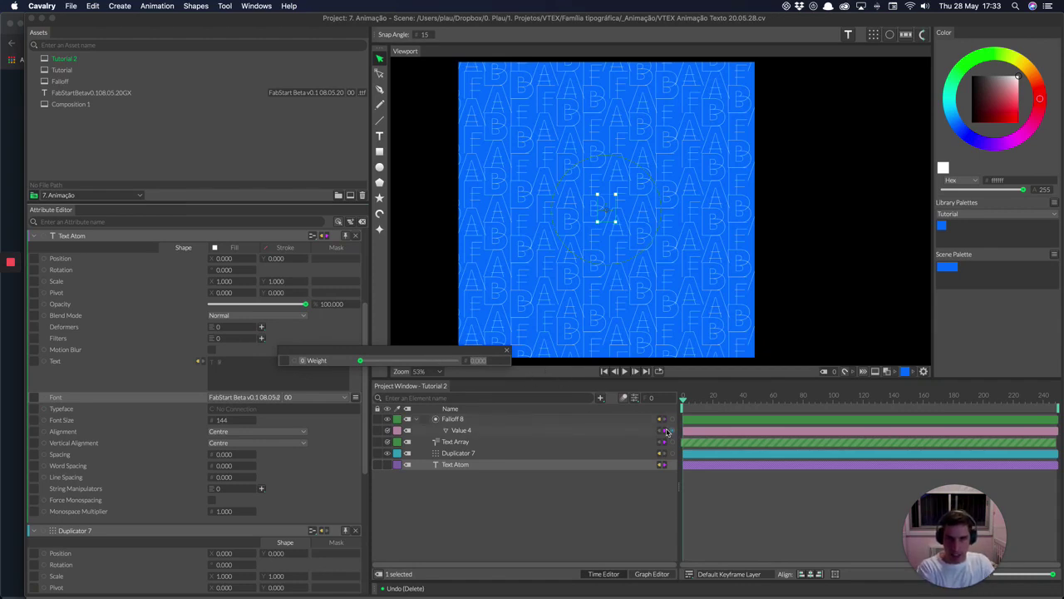
{"action": "left_click_drag", "start_coordinate": [675, 433], "coordinate": [314, 363]}
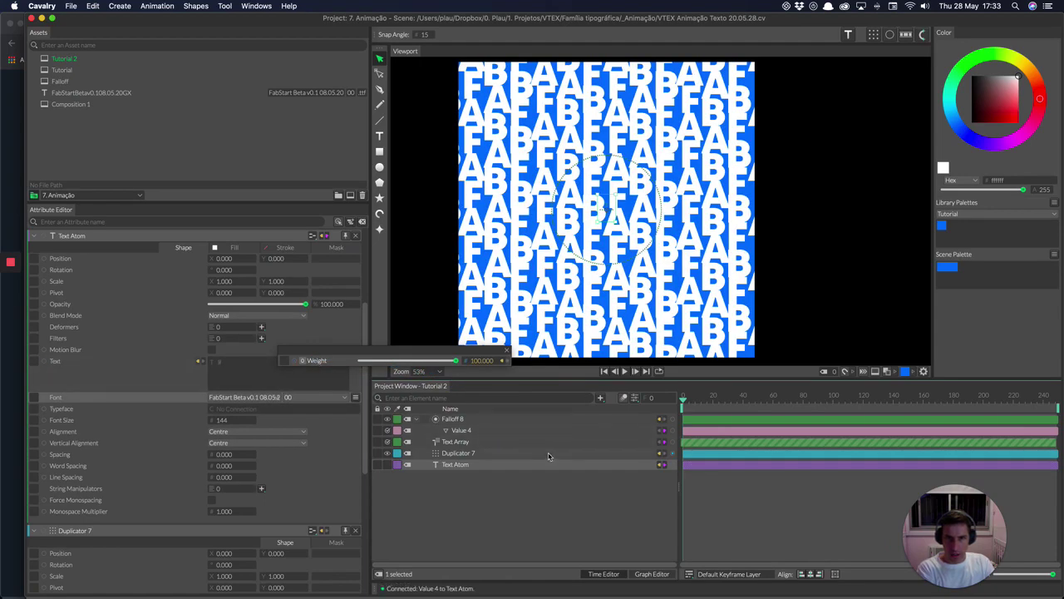
Remove the Value behaviour's connection to the Falloff's graph interpolation, keeping its link to the Text Atom's font axis
{"action": "left_click", "coordinate": [453, 420]}
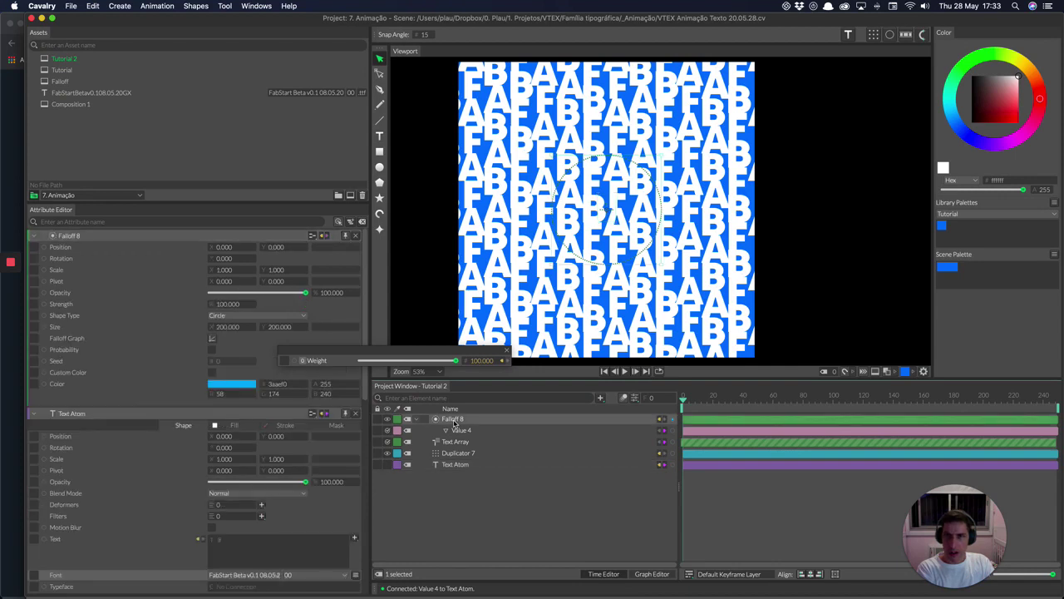
{"action": "left_click", "coordinate": [458, 431]}
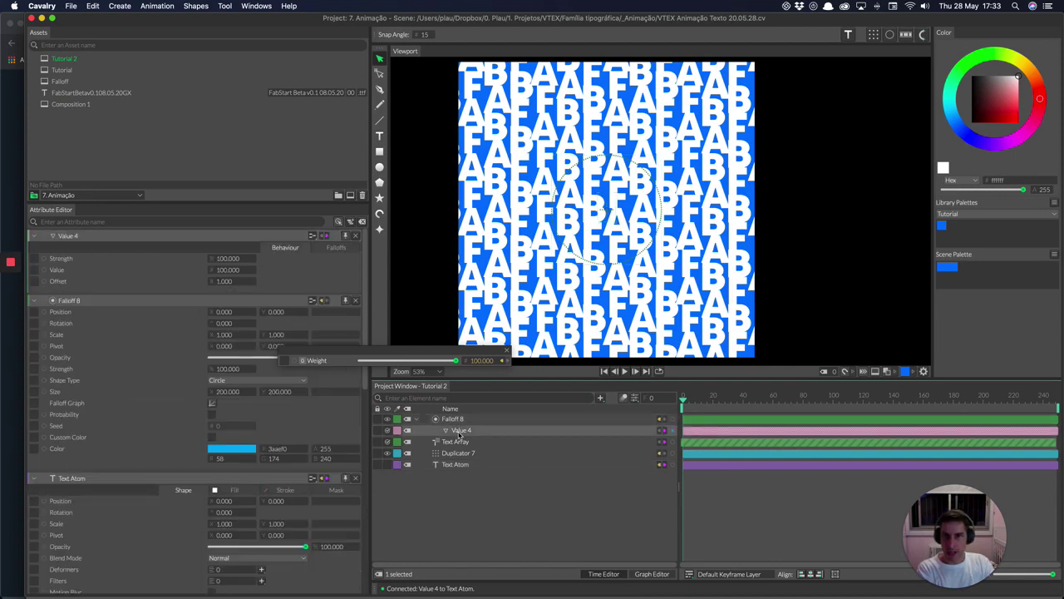
{"action": "left_click", "coordinate": [336, 248]}
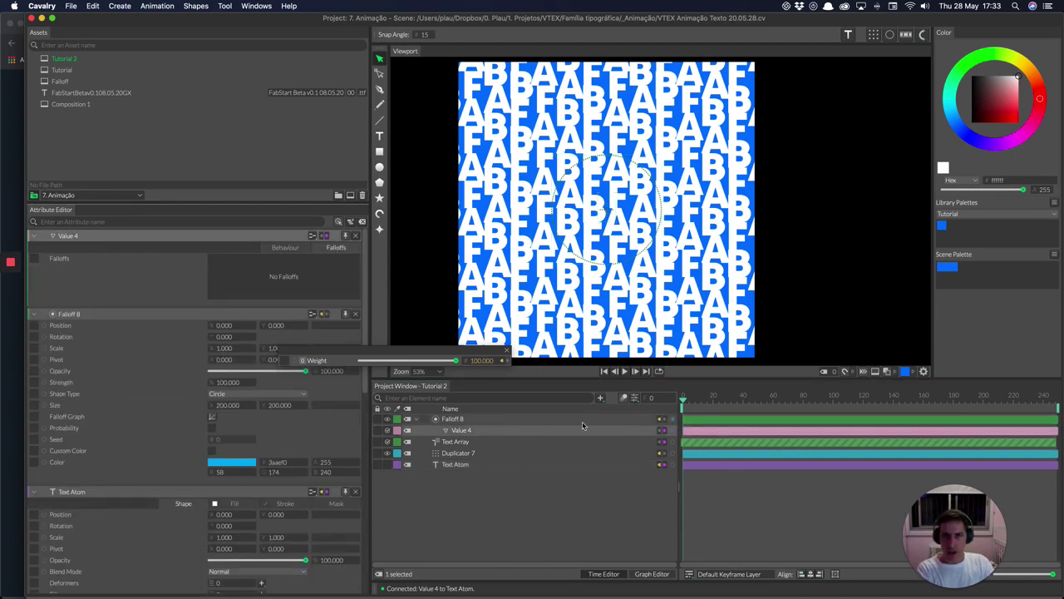
{"action": "right_click", "coordinate": [667, 431]}
{"action": "left_click", "coordinate": [666, 431]}
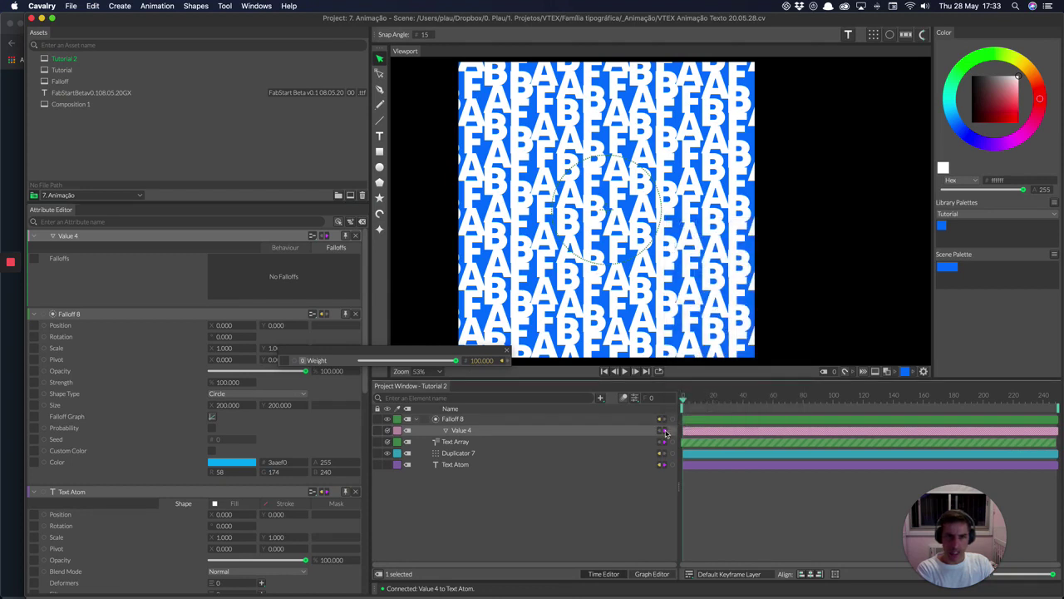
{"action": "left_click", "coordinate": [666, 430]}
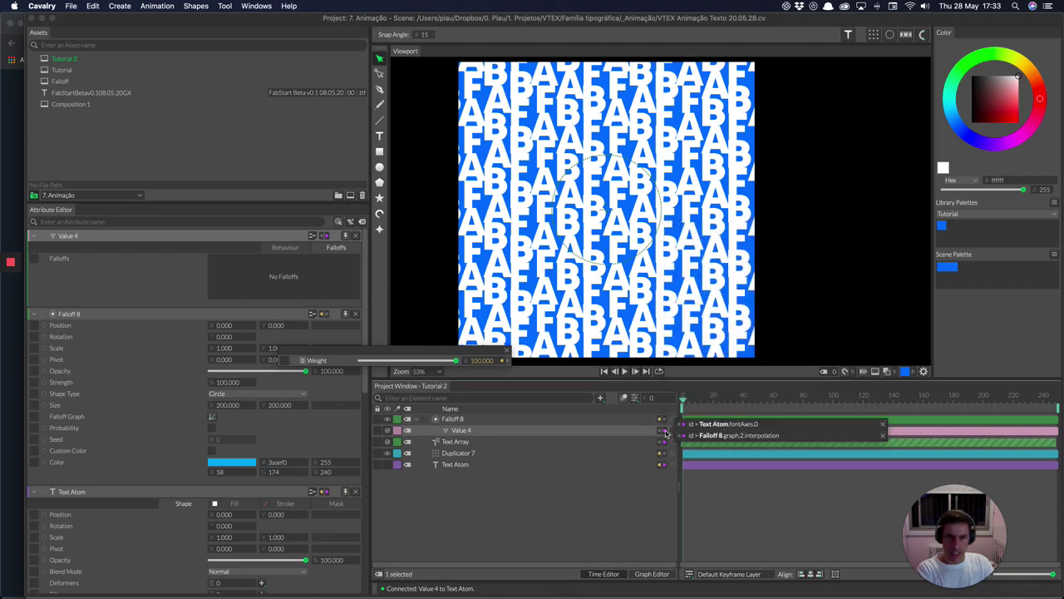
{"action": "left_click", "coordinate": [884, 437]}
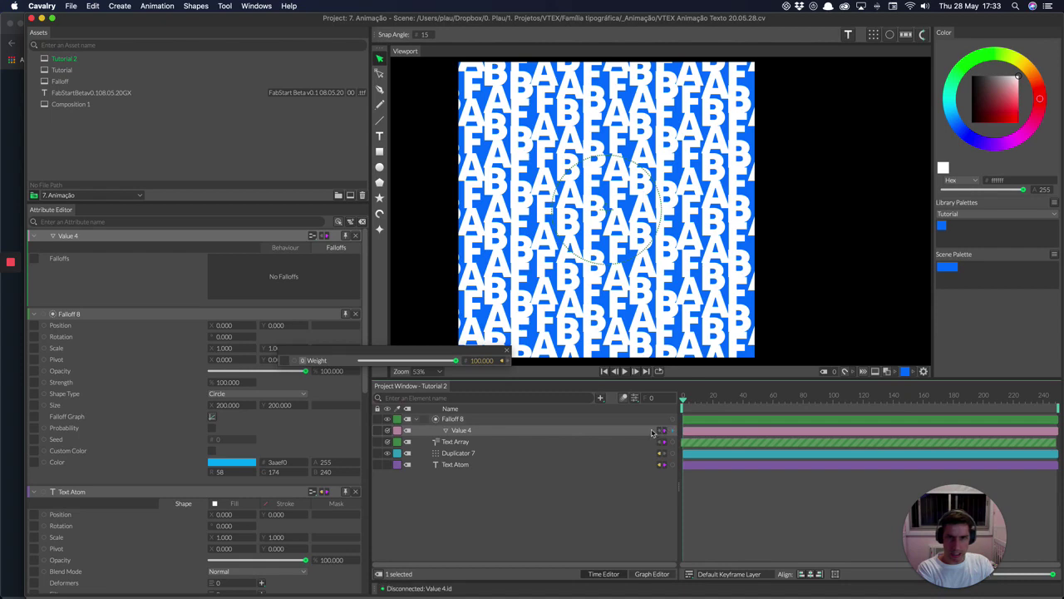
Connect the Falloff to the Value behaviour's Falloffs, close the floating Weight window and leave the Falloff selected
{"action": "left_click", "coordinate": [533, 418]}
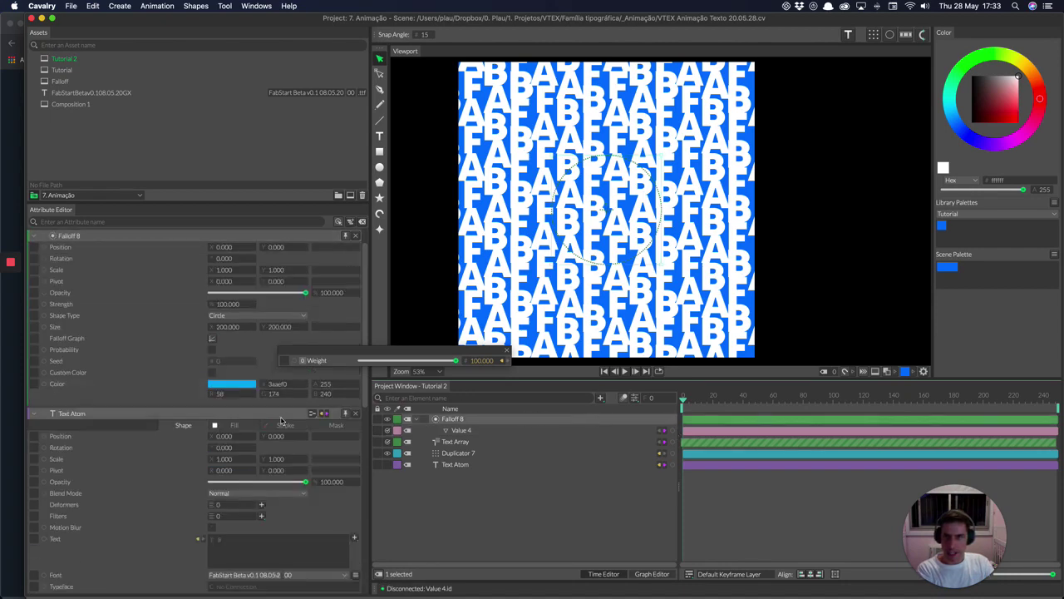
{"action": "scroll", "coordinate": [164, 375], "scroll_direction": "up", "scroll_amount": 3}
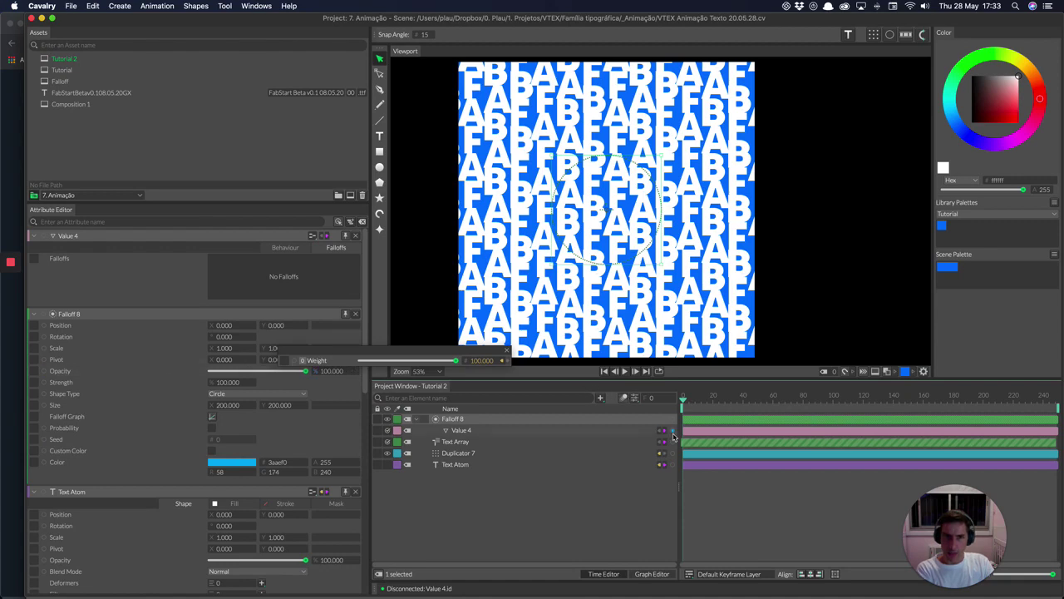
{"action": "left_click_drag", "start_coordinate": [672, 430], "coordinate": [278, 287]}
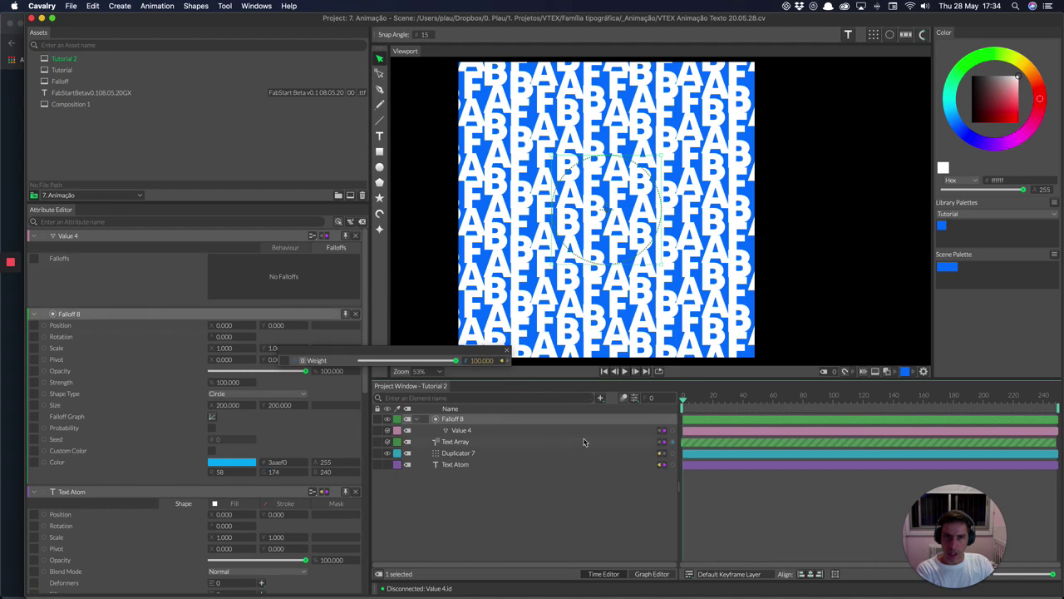
{"action": "left_click_drag", "start_coordinate": [672, 419], "coordinate": [258, 268]}
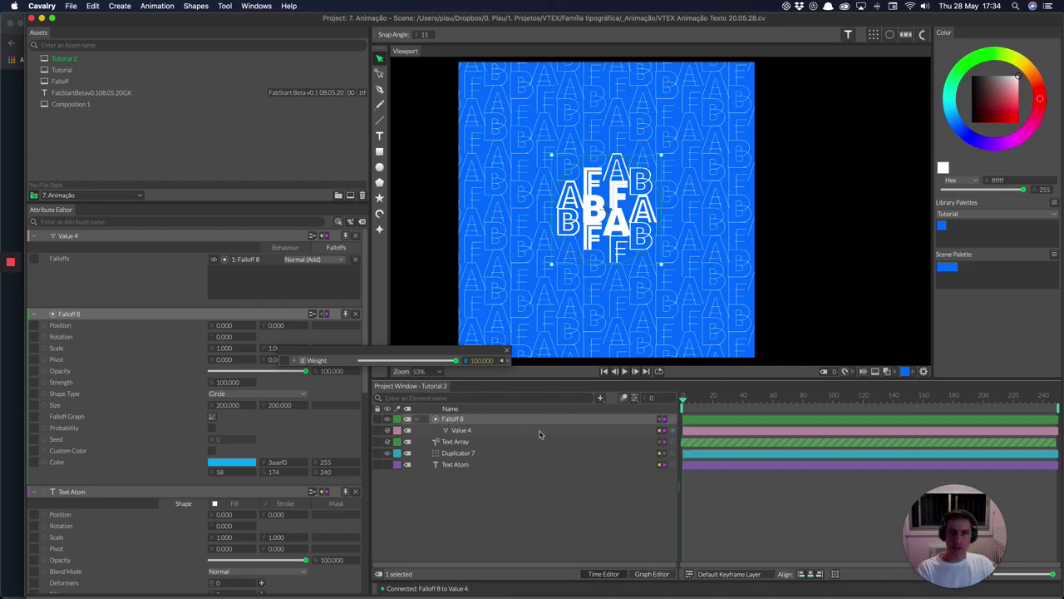
{"action": "left_click", "coordinate": [464, 431]}
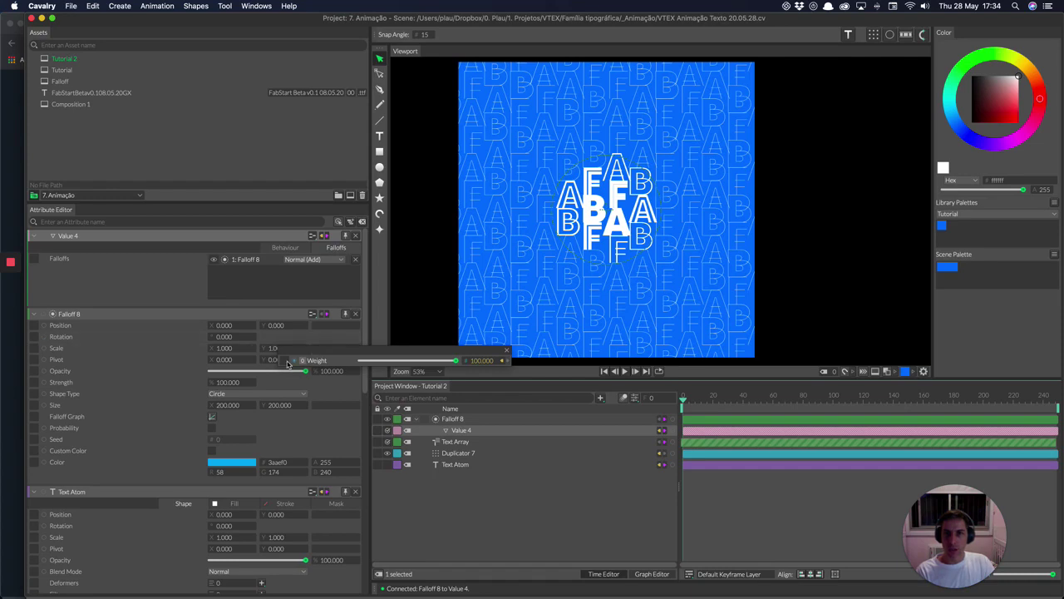
{"action": "left_click", "coordinate": [463, 420]}
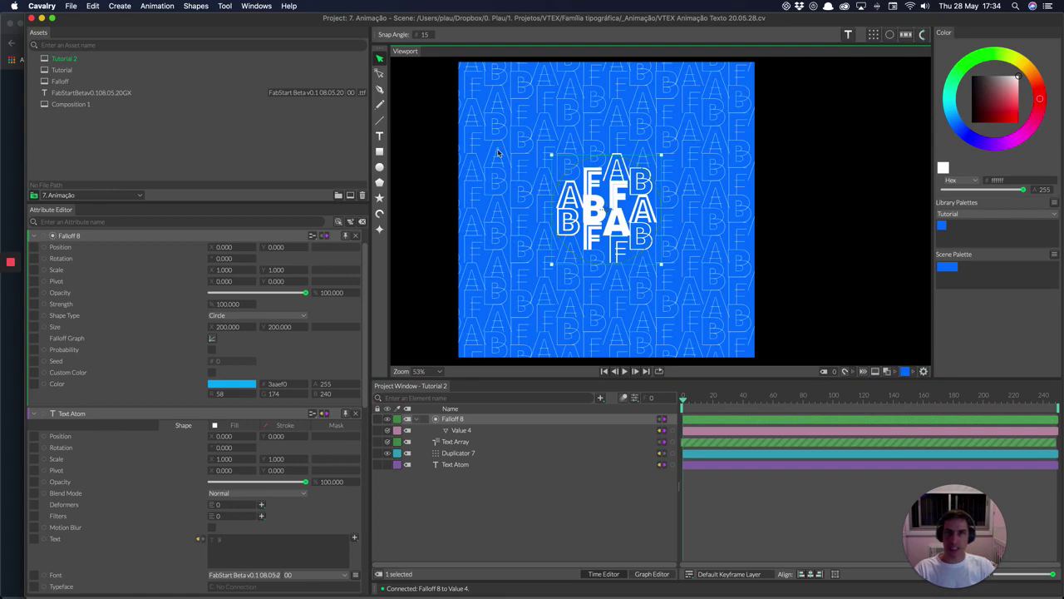
Move the Falloff to the upper-left area of the letter pattern, at about X -182, Y 157
{"action": "left_click_drag", "start_coordinate": [499, 145], "coordinate": [495, 139]}
{"action": "left_click_drag", "start_coordinate": [532, 176], "coordinate": [569, 148]}
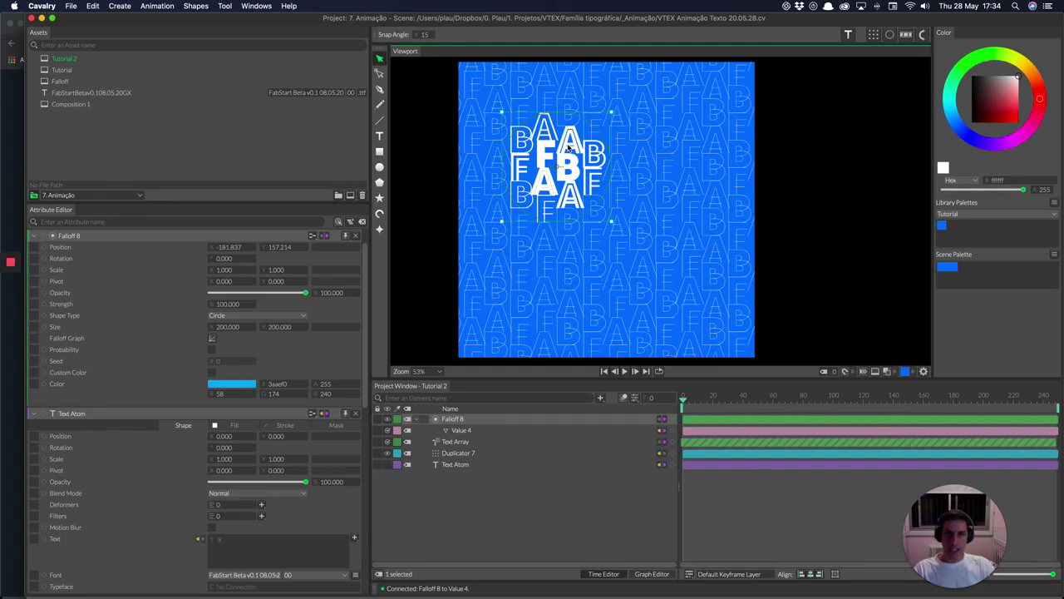
Try flipping the Falloff Graph, restore its descending curve, and raise the end point's handle to steepen the curve's end
{"action": "left_click", "coordinate": [212, 337]}
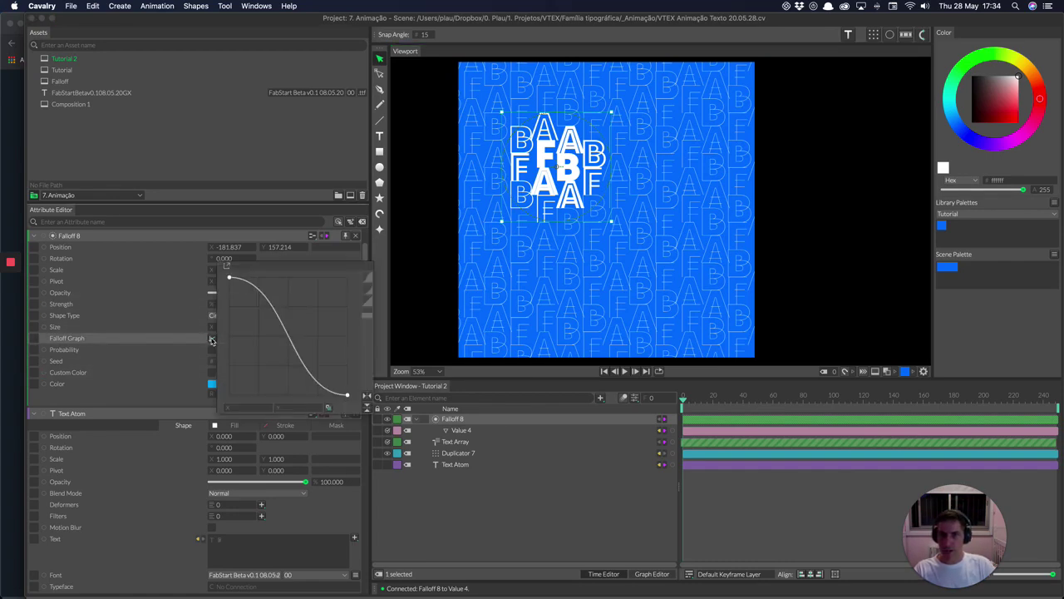
{"action": "left_click", "coordinate": [366, 397]}
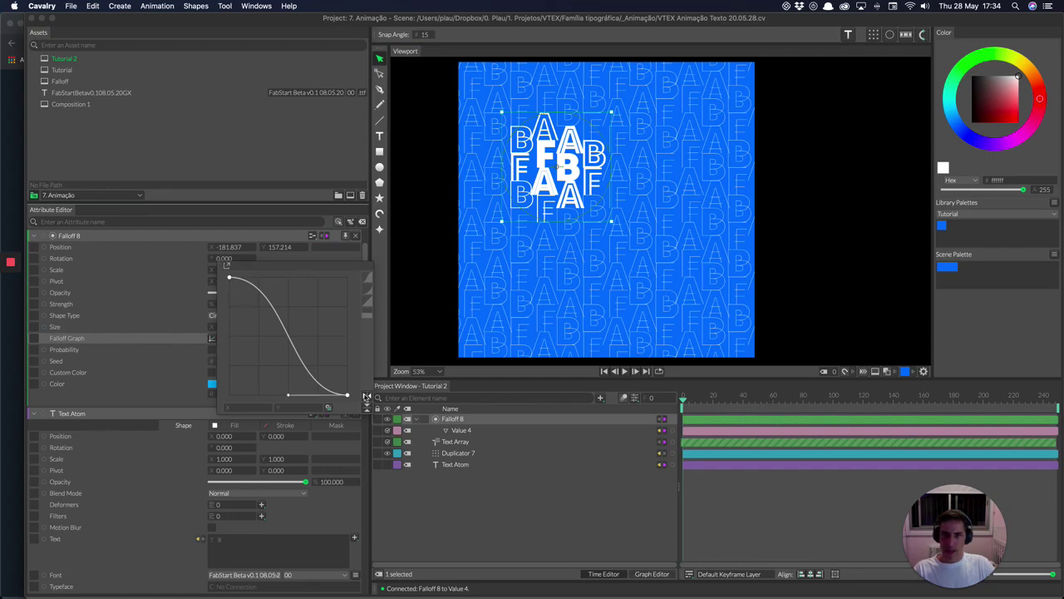
{"action": "left_click", "coordinate": [367, 397]}
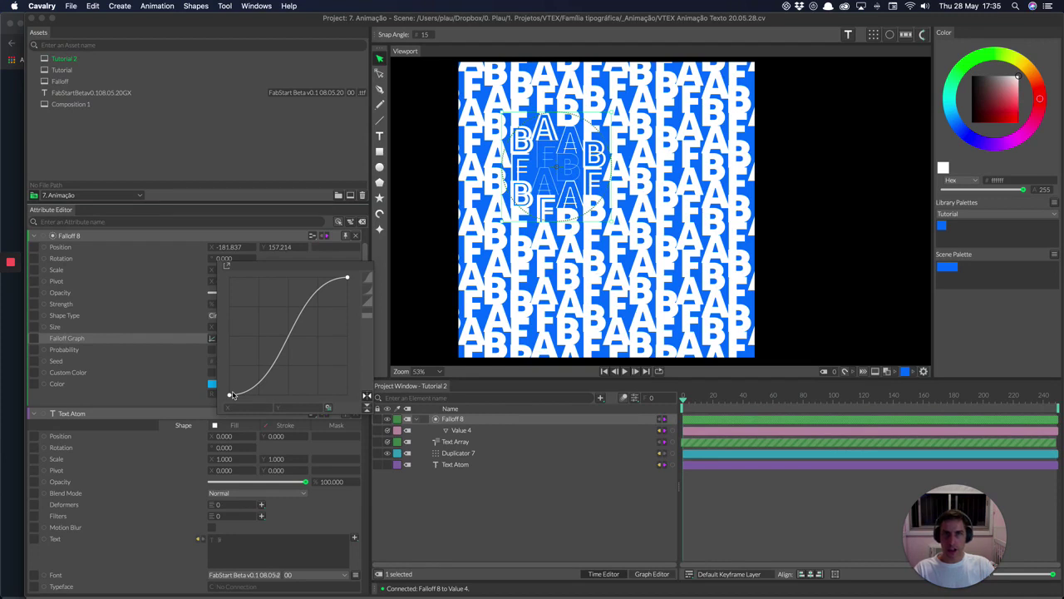
{"action": "left_click", "coordinate": [332, 403]}
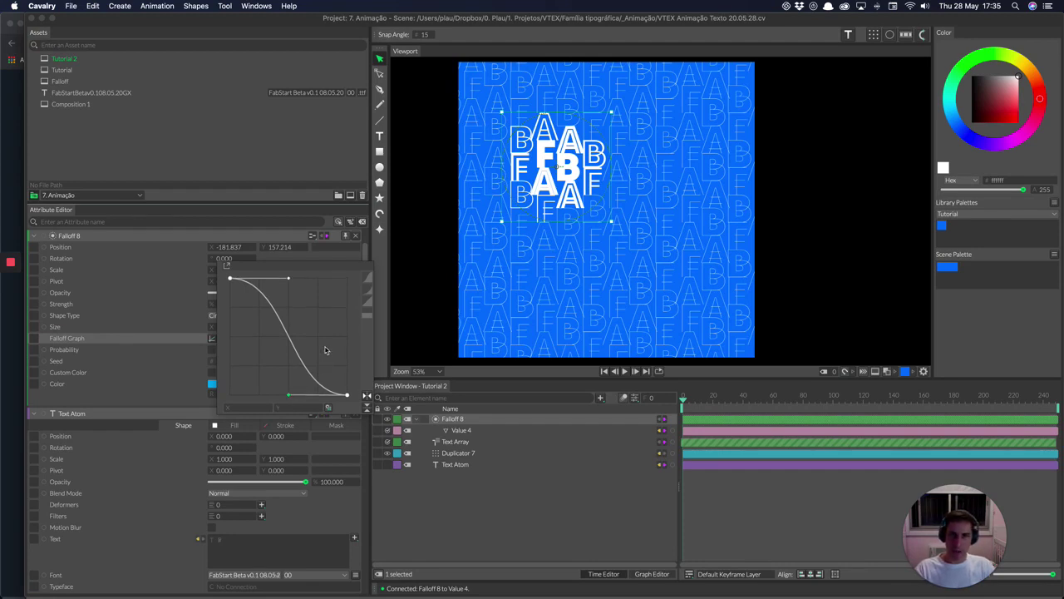
{"action": "key", "text": "super+z"}
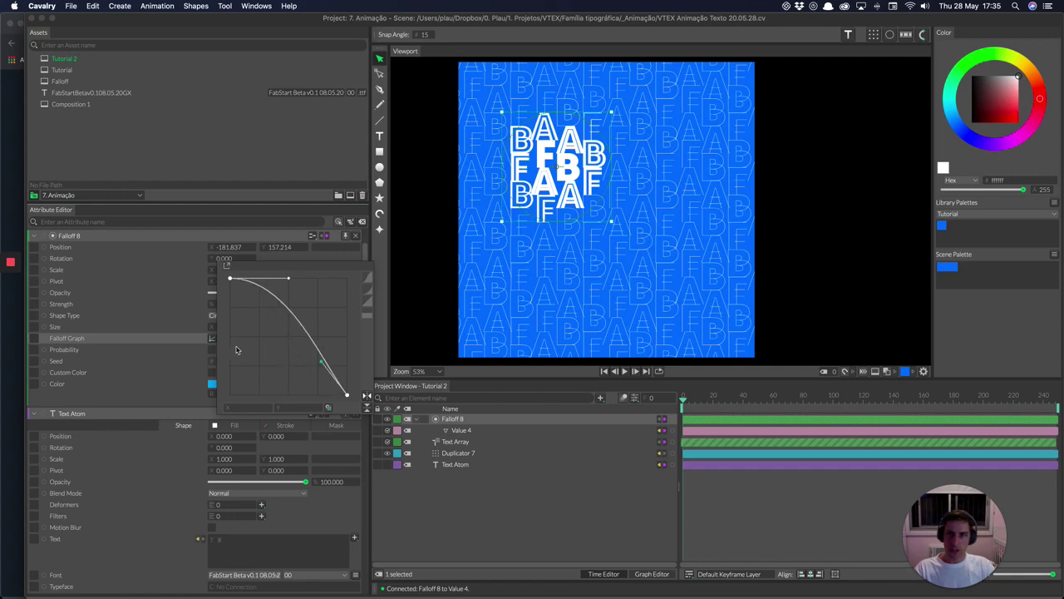
{"action": "left_click", "coordinate": [323, 260]}
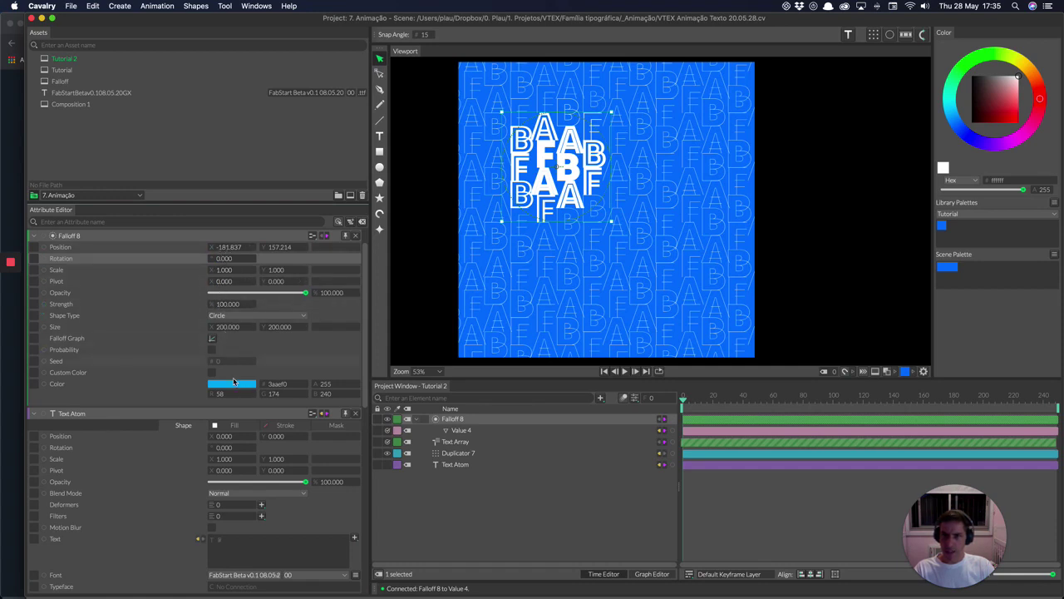
Set the Falloff's size to 360 in both X and Y
{"action": "left_click", "coordinate": [224, 328]}
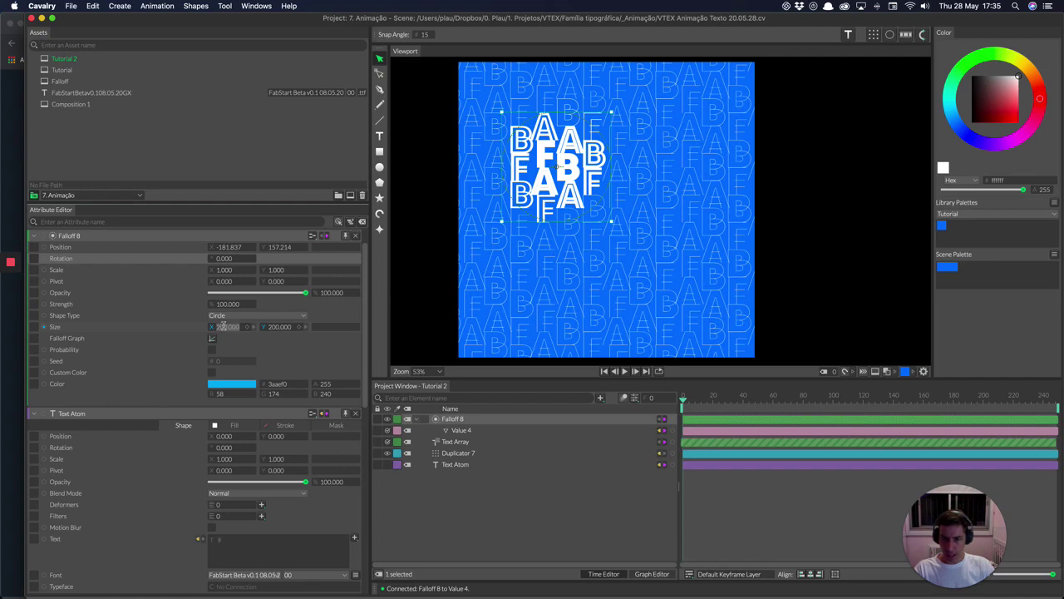
{"action": "type", "text": "30"}
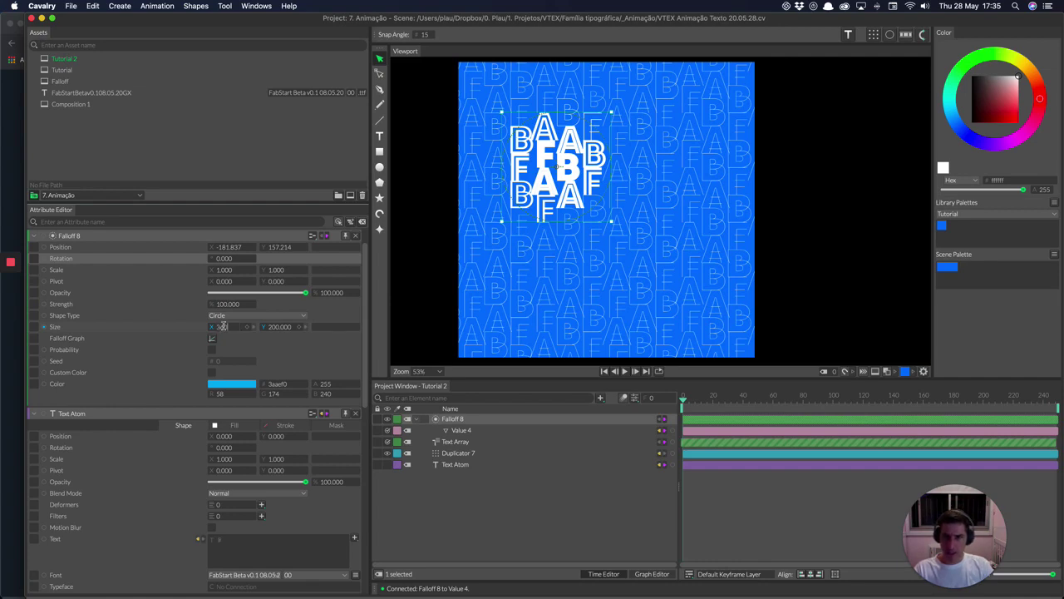
{"action": "type", "text": "0"}
{"action": "key", "text": "Tab"}
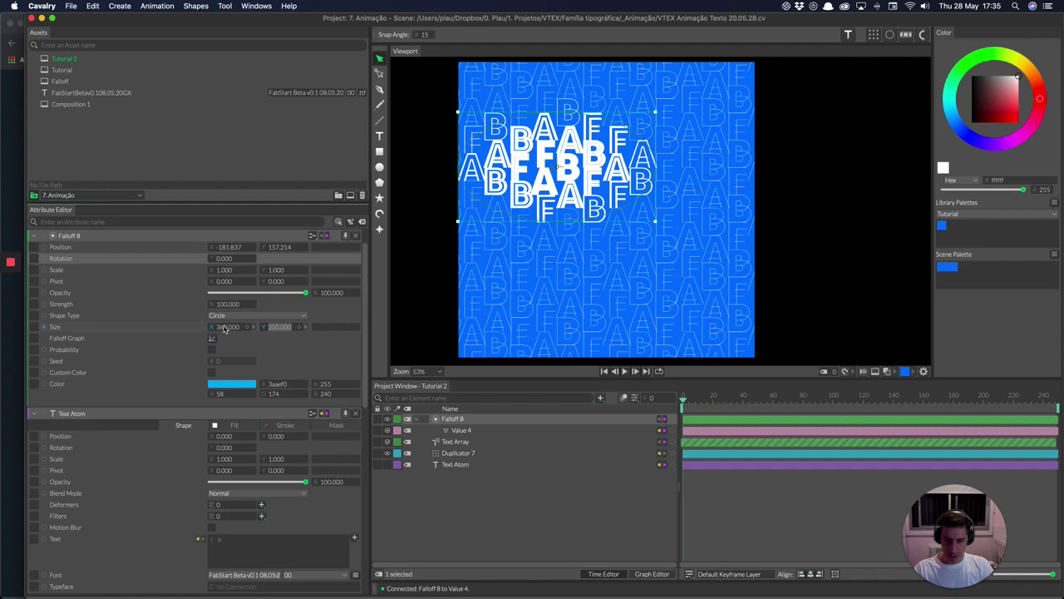
{"action": "type", "text": "360"}
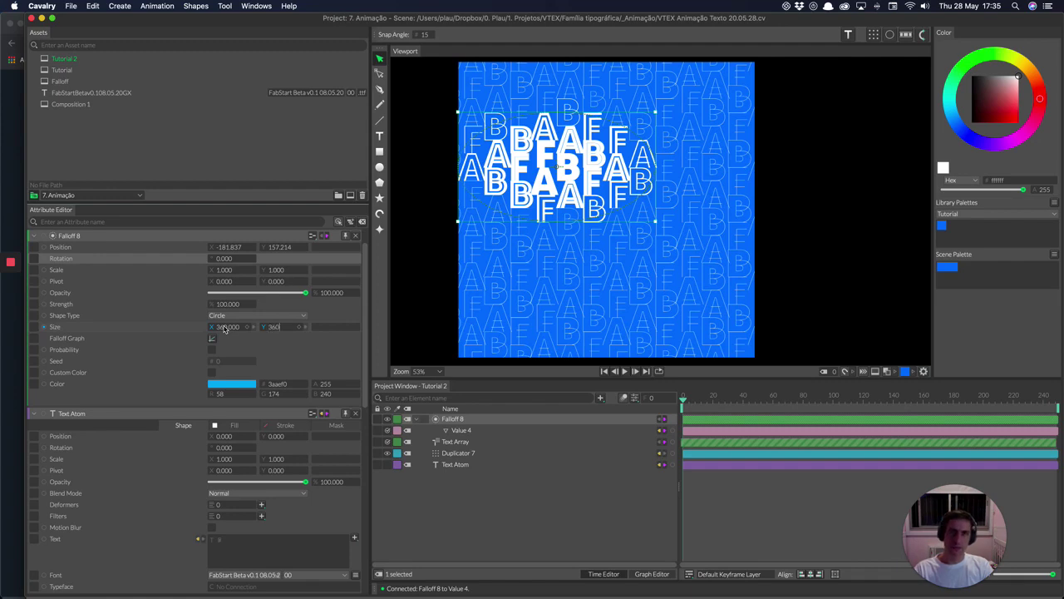
{"action": "key", "text": "Return"}
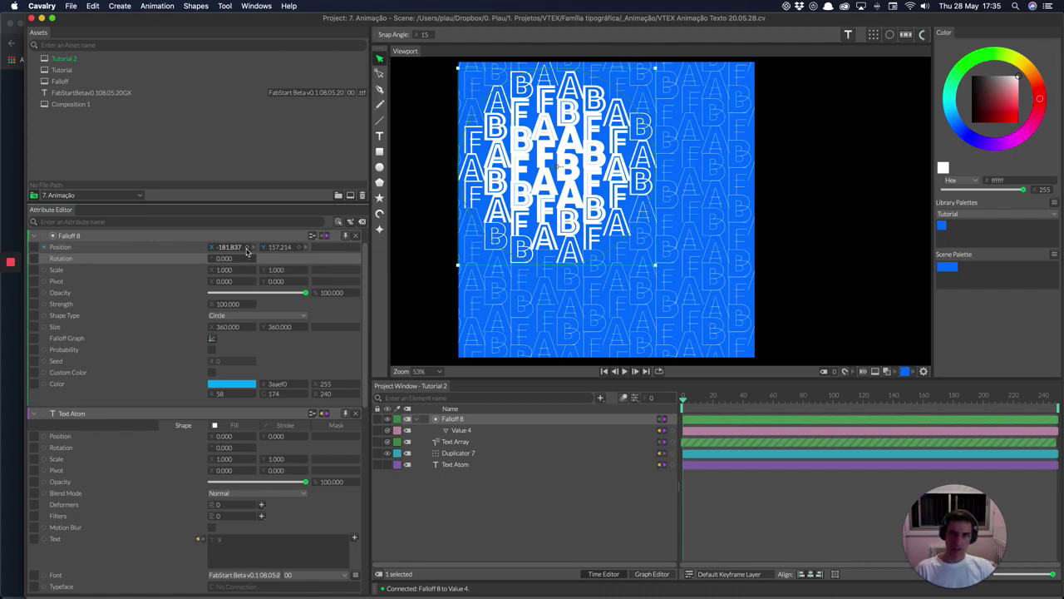
Add position keyframes to the Falloff at frames 0 and 20
{"action": "left_click", "coordinate": [247, 248]}
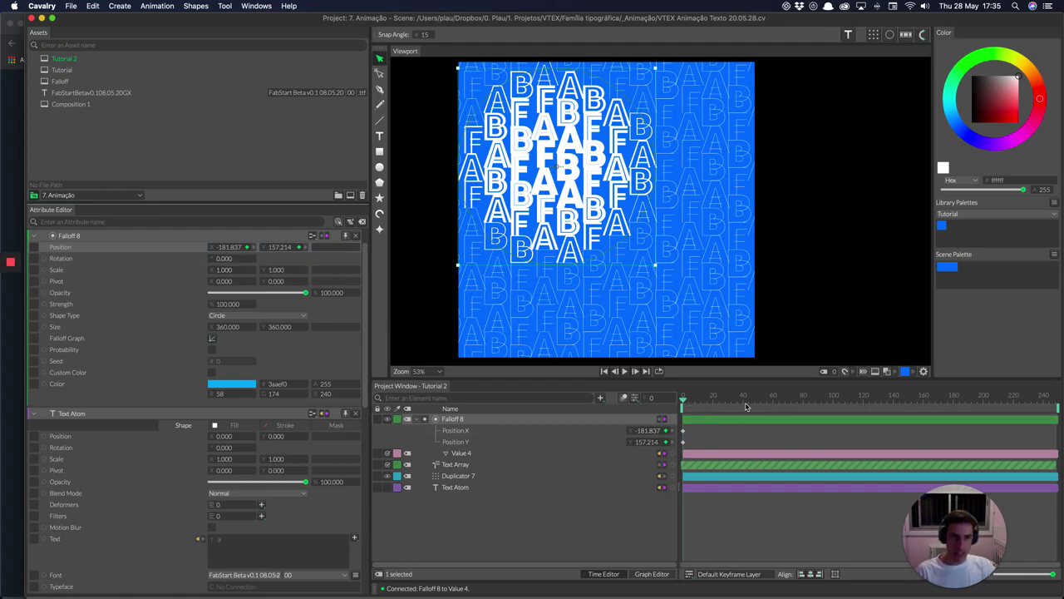
{"action": "left_click_drag", "start_coordinate": [746, 404], "coordinate": [718, 403]}
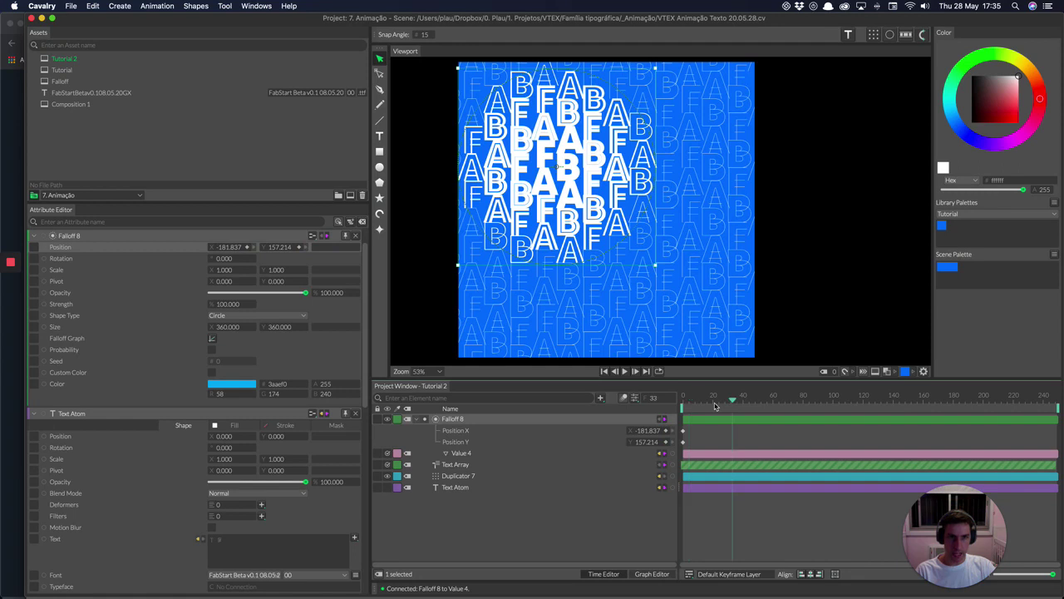
{"action": "left_click", "coordinate": [713, 406]}
{"action": "left_click", "coordinate": [712, 405]}
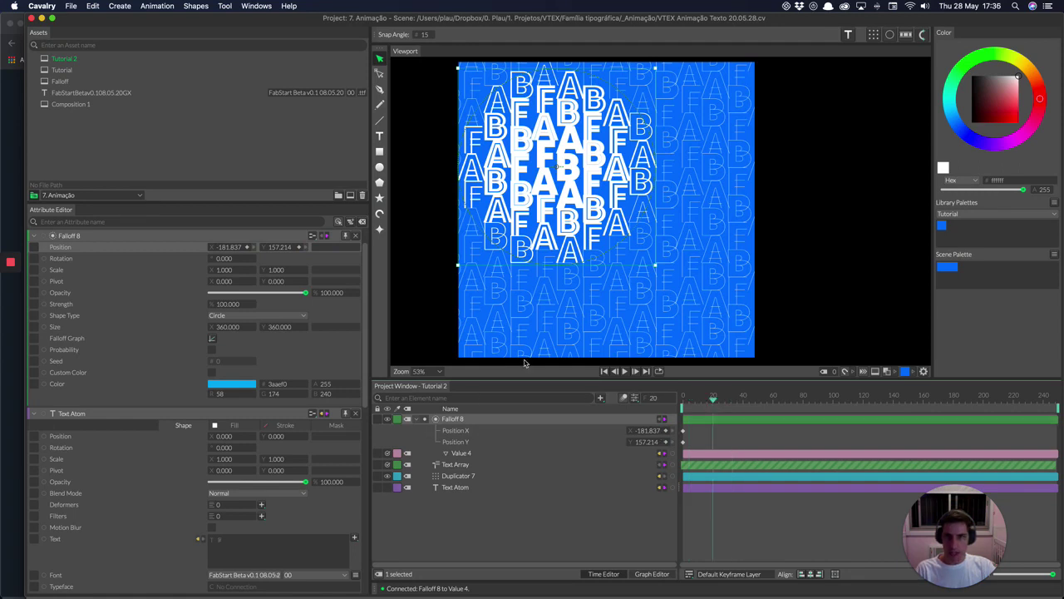
{"action": "left_click", "coordinate": [563, 178]}
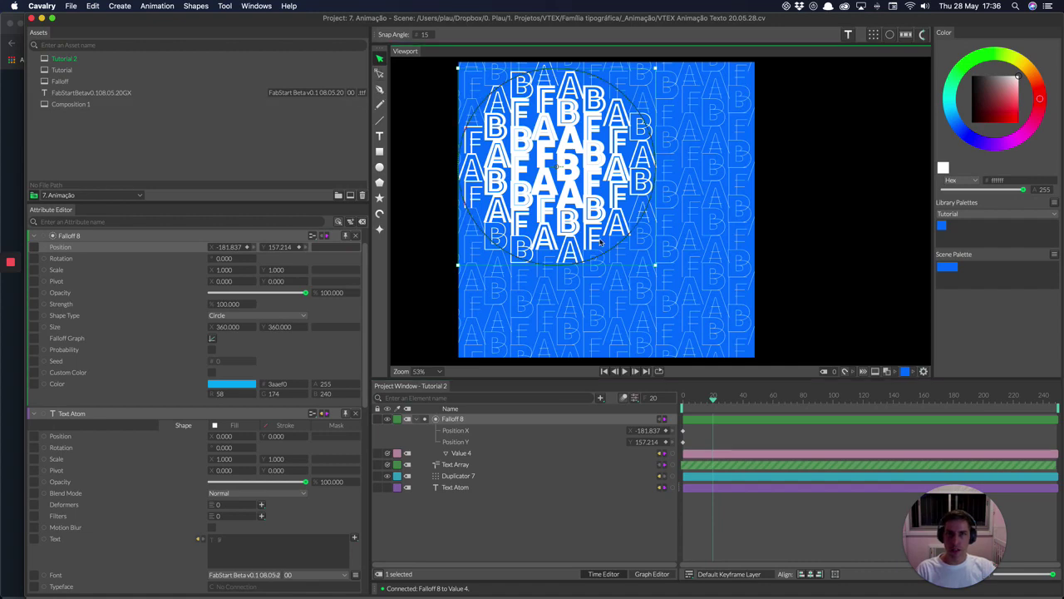
{"action": "key", "text": "s"}
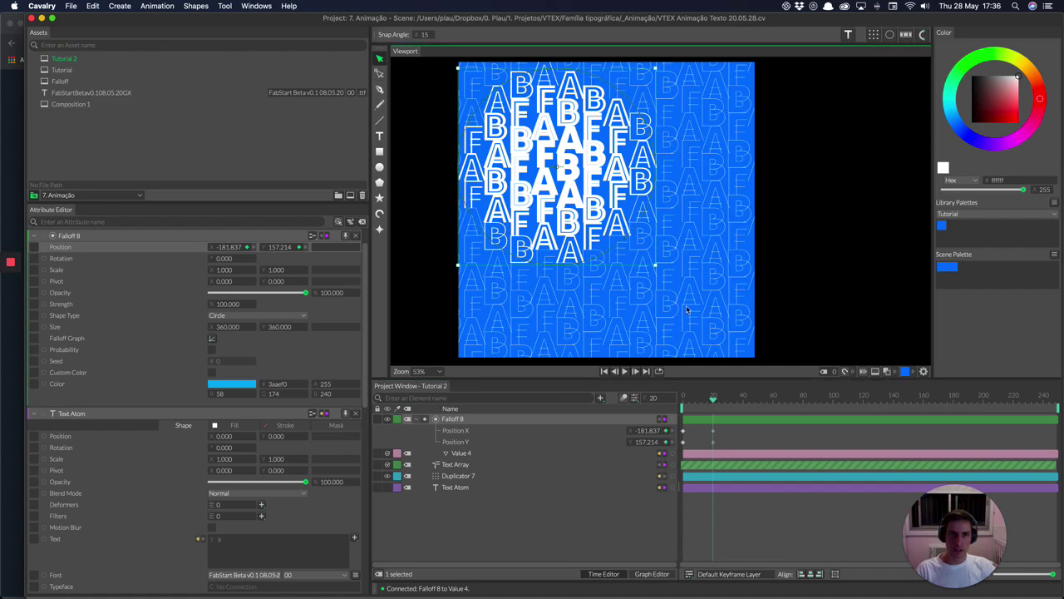
At frame 20, move the Falloff to the pattern's lower-right area, about X 273, Y -316, and save the scene
{"action": "left_click_drag", "start_coordinate": [548, 165], "coordinate": [674, 297]}
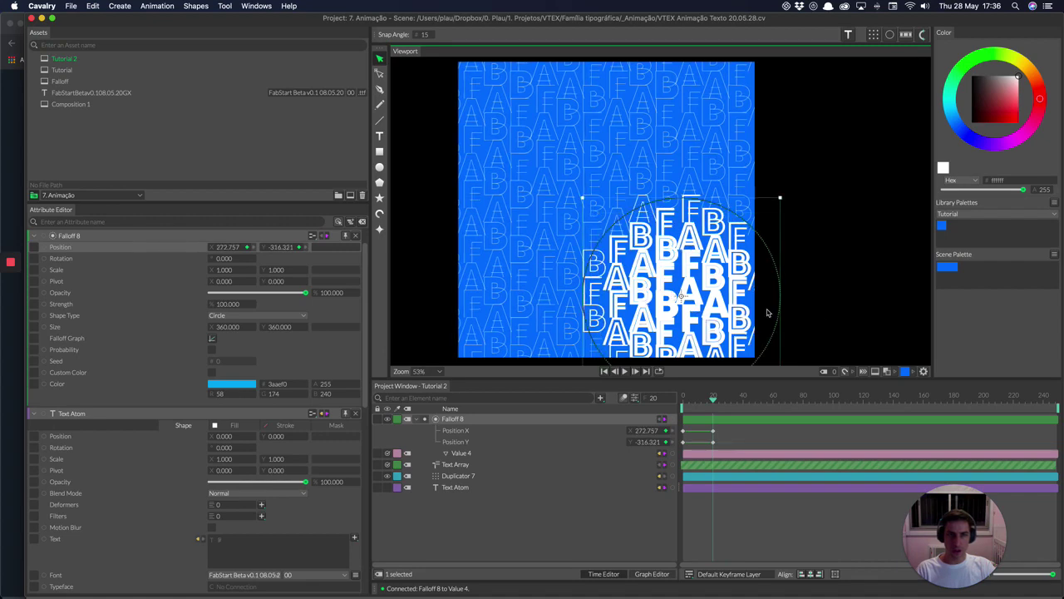
{"action": "key", "text": "super+s"}
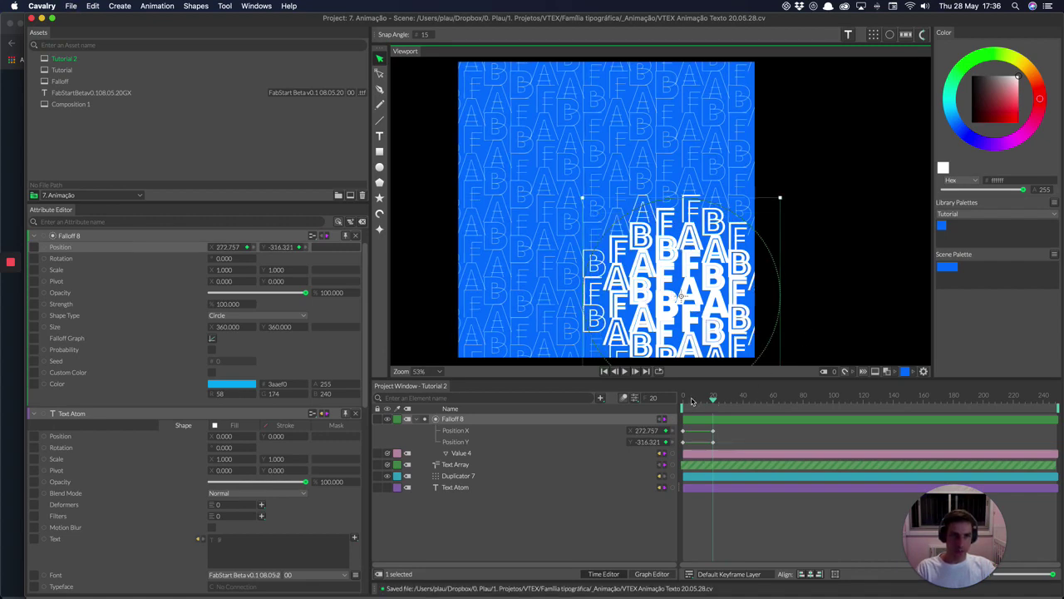
Play the animation from frame 0 and shorten the playback range so it ends at frame 20
{"action": "left_click", "coordinate": [683, 402]}
{"action": "key", "text": "space"}
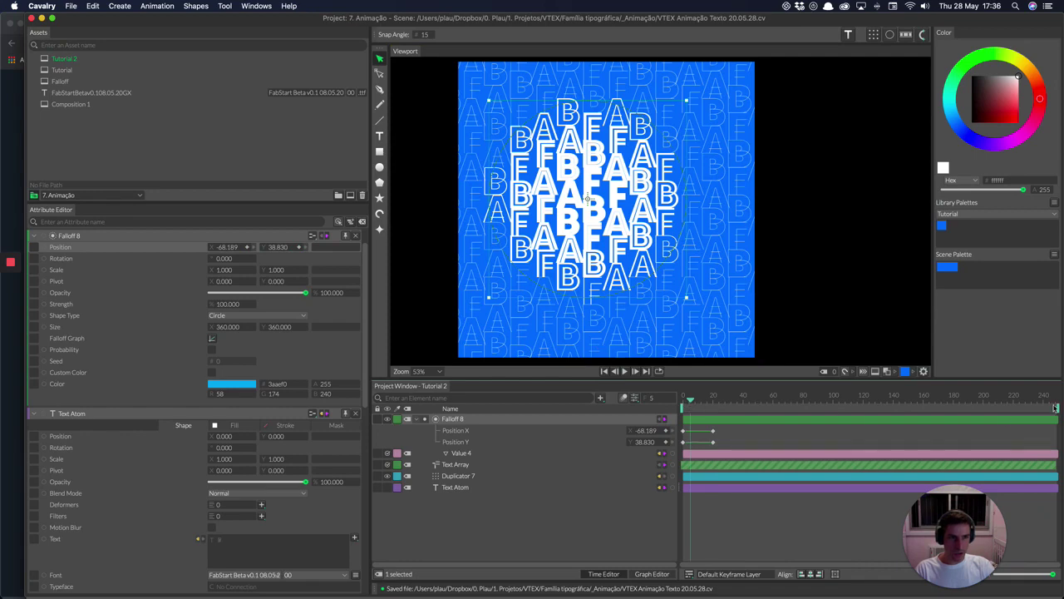
{"action": "left_click_drag", "start_coordinate": [1058, 408], "coordinate": [753, 404]}
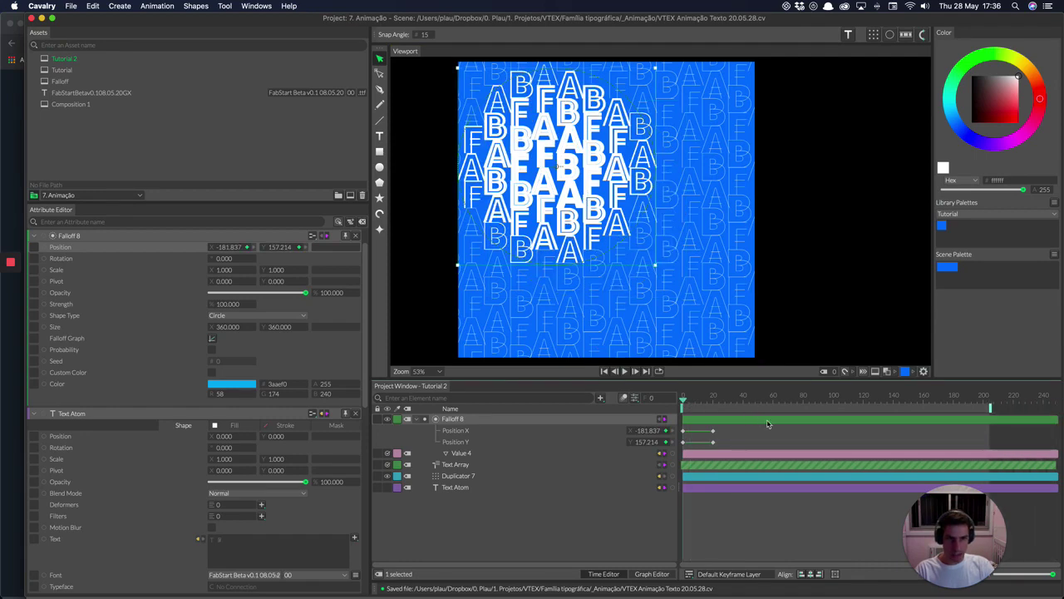
{"action": "key", "text": "space"}
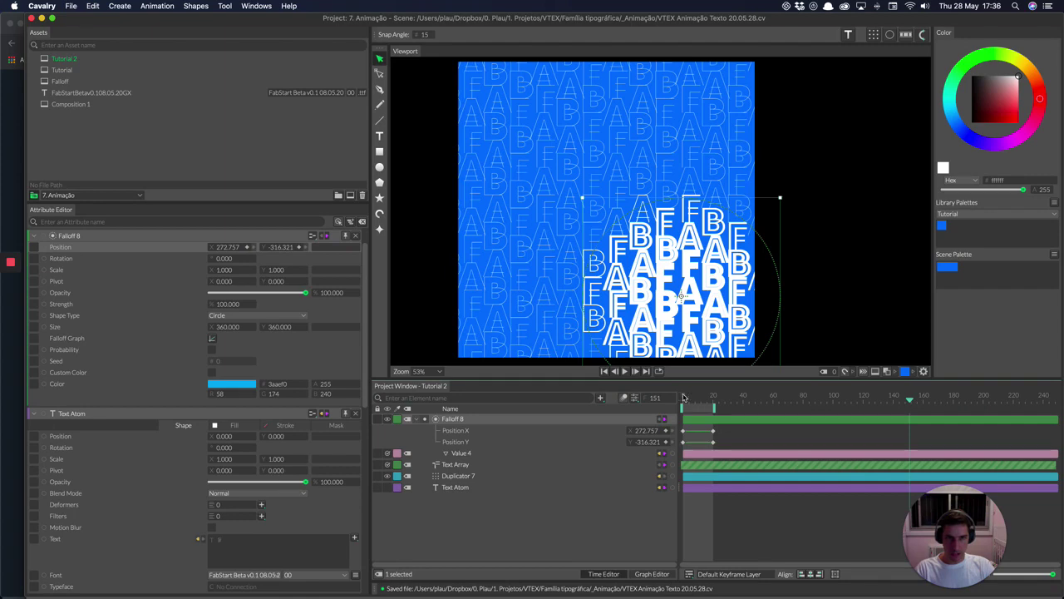
Return to frame 0 and preview the Falloff's movement across the letters within the shortened range
{"action": "left_click_drag", "start_coordinate": [684, 398], "coordinate": [686, 399]}
{"action": "left_click_drag", "start_coordinate": [689, 398], "coordinate": [681, 399]}
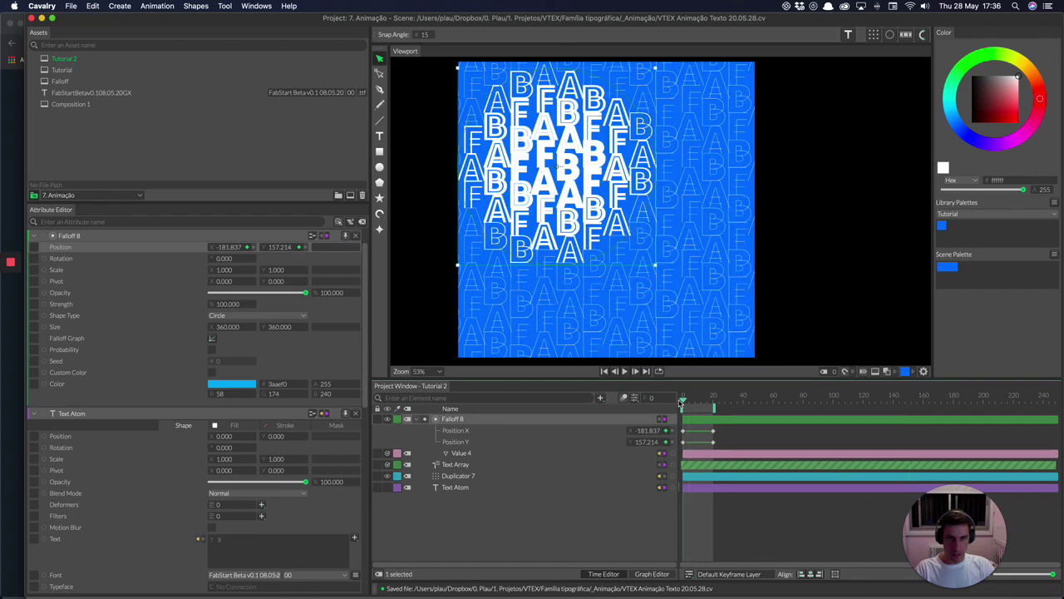
{"action": "left_click", "coordinate": [624, 372]}
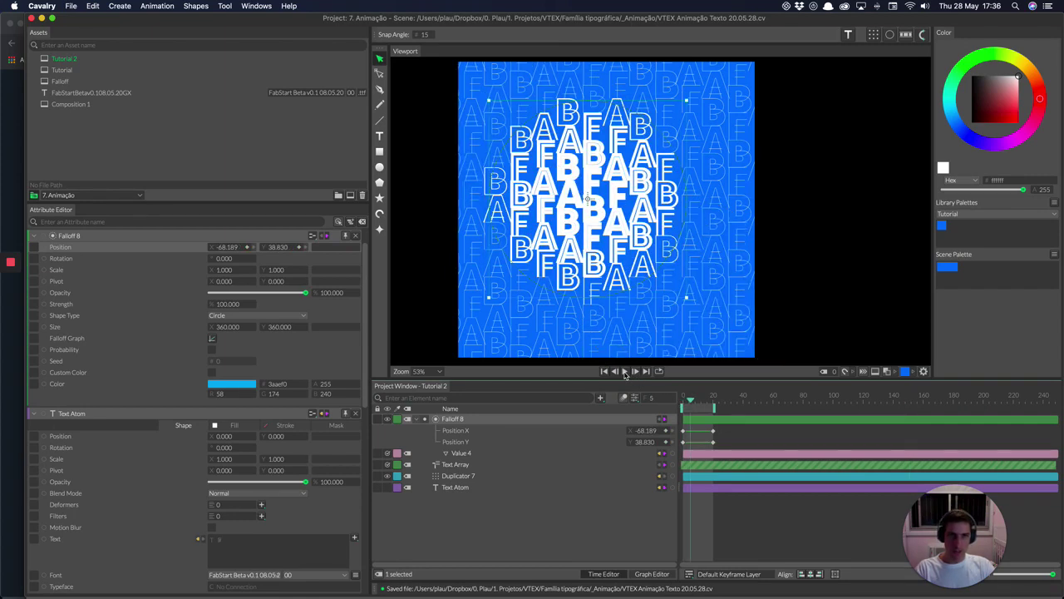
{"action": "left_click", "coordinate": [624, 372]}
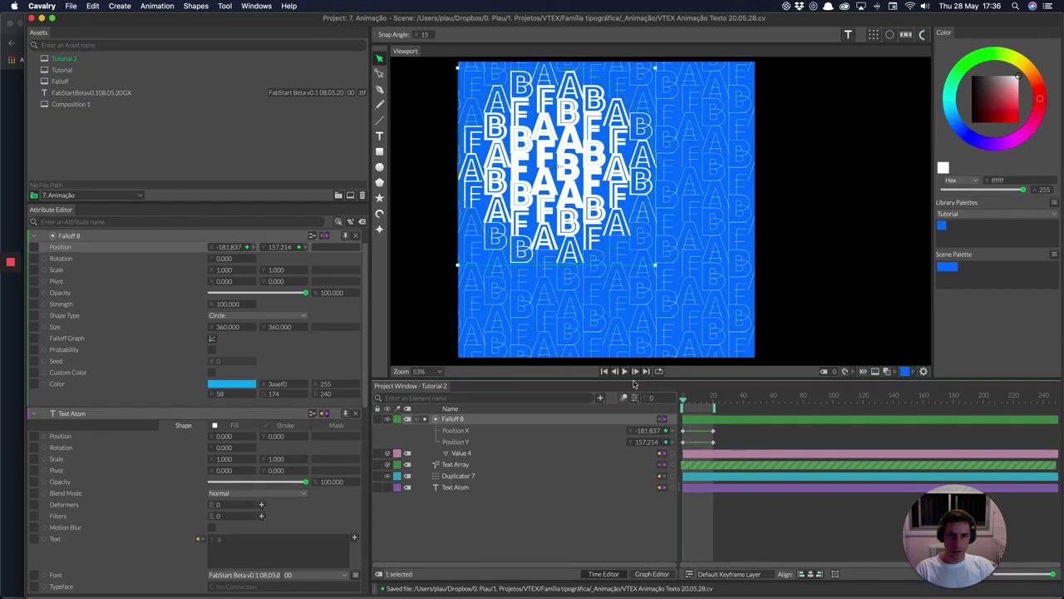
{"action": "left_click", "coordinate": [625, 372]}
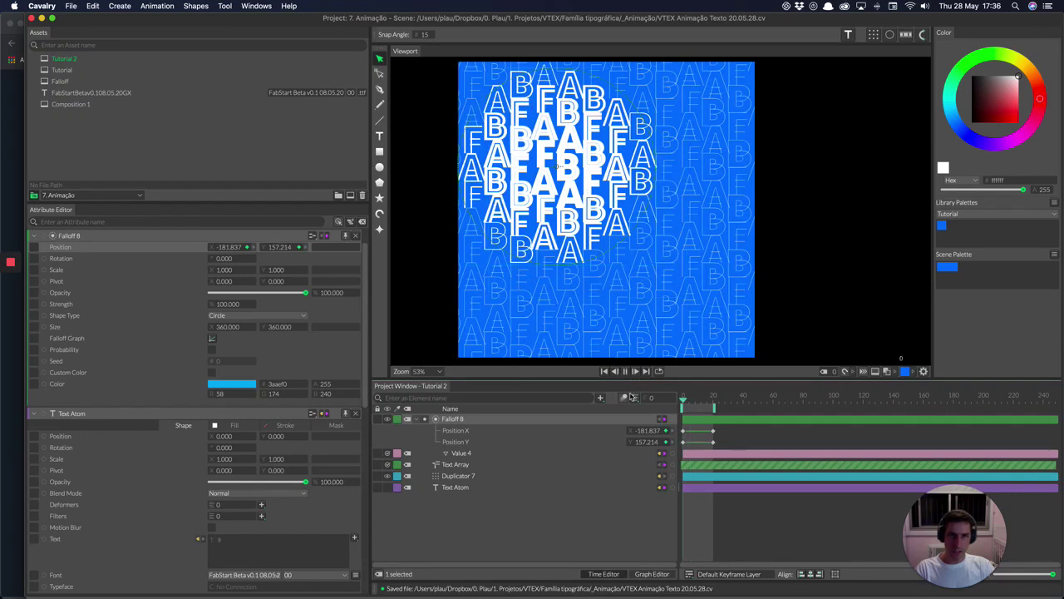